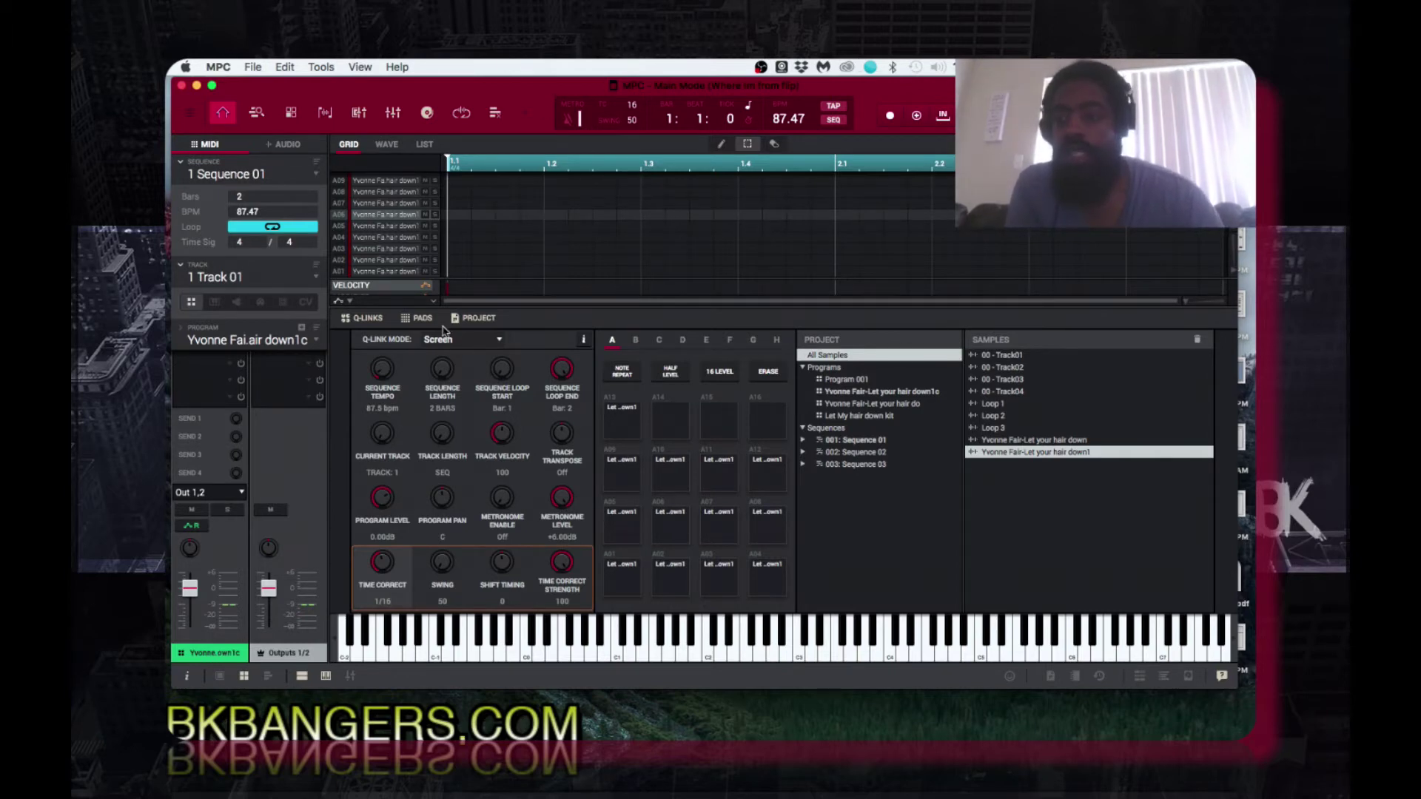
- Switch the active sequence to Sequence 03
{"action": "left_click", "coordinate": [314, 280]}
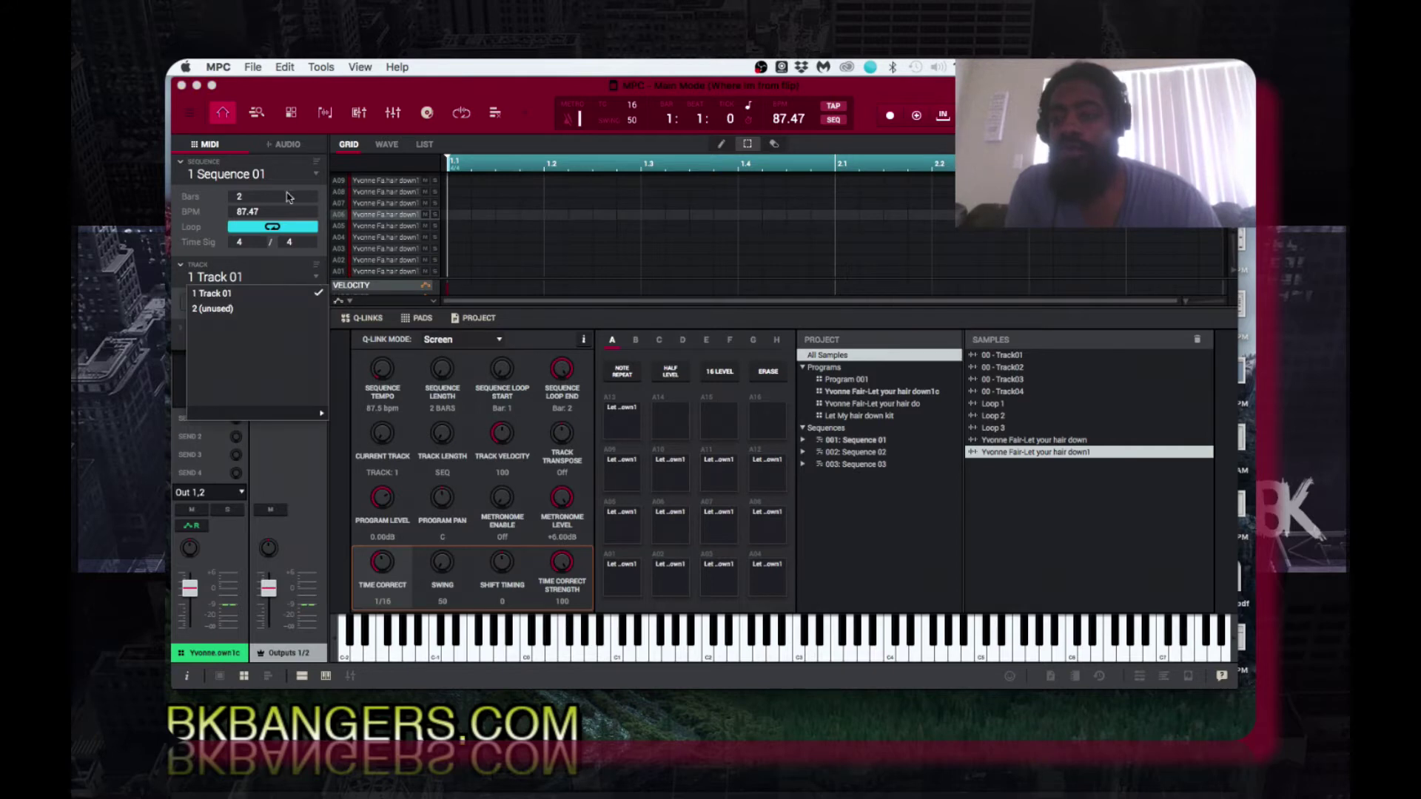
{"action": "left_click", "coordinate": [314, 173]}
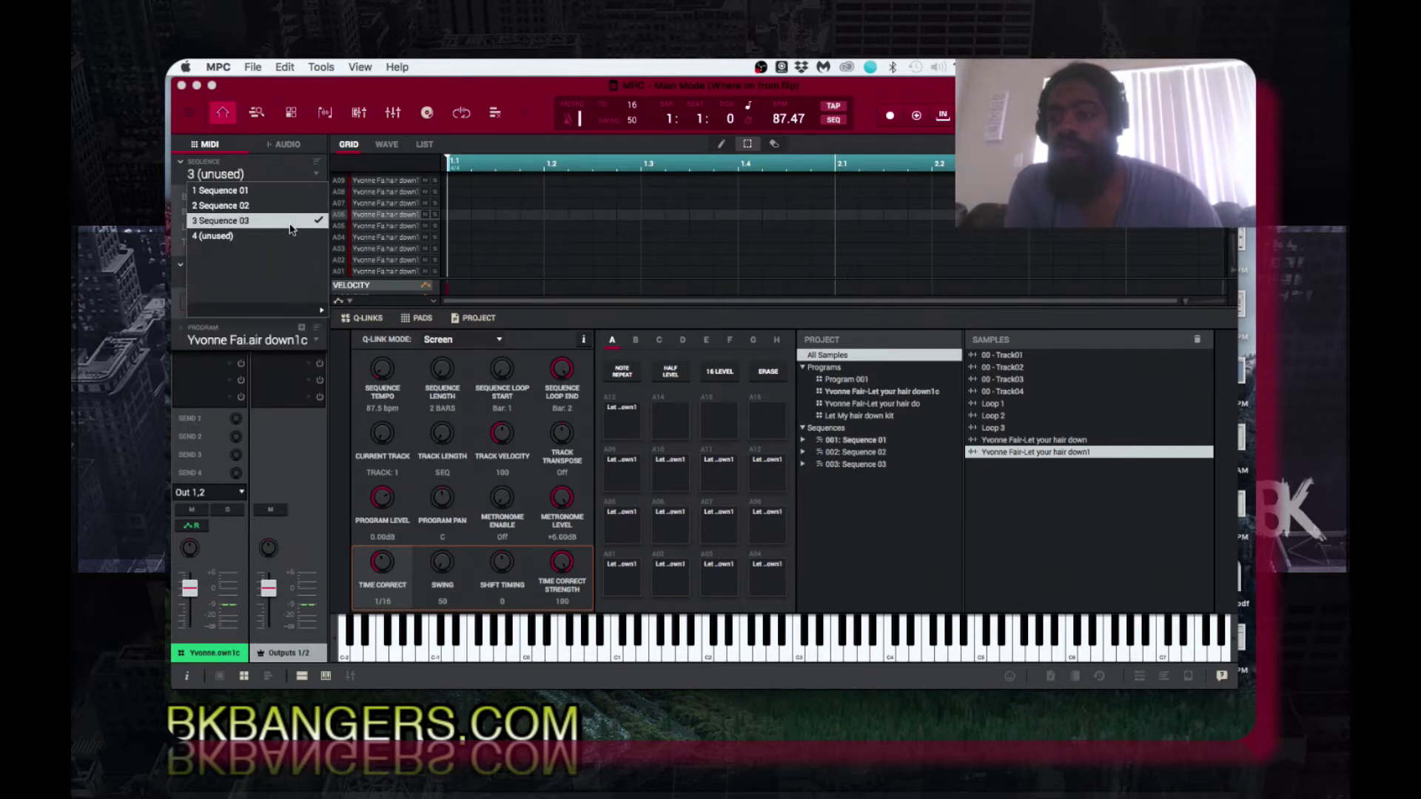
{"action": "left_click", "coordinate": [316, 221]}
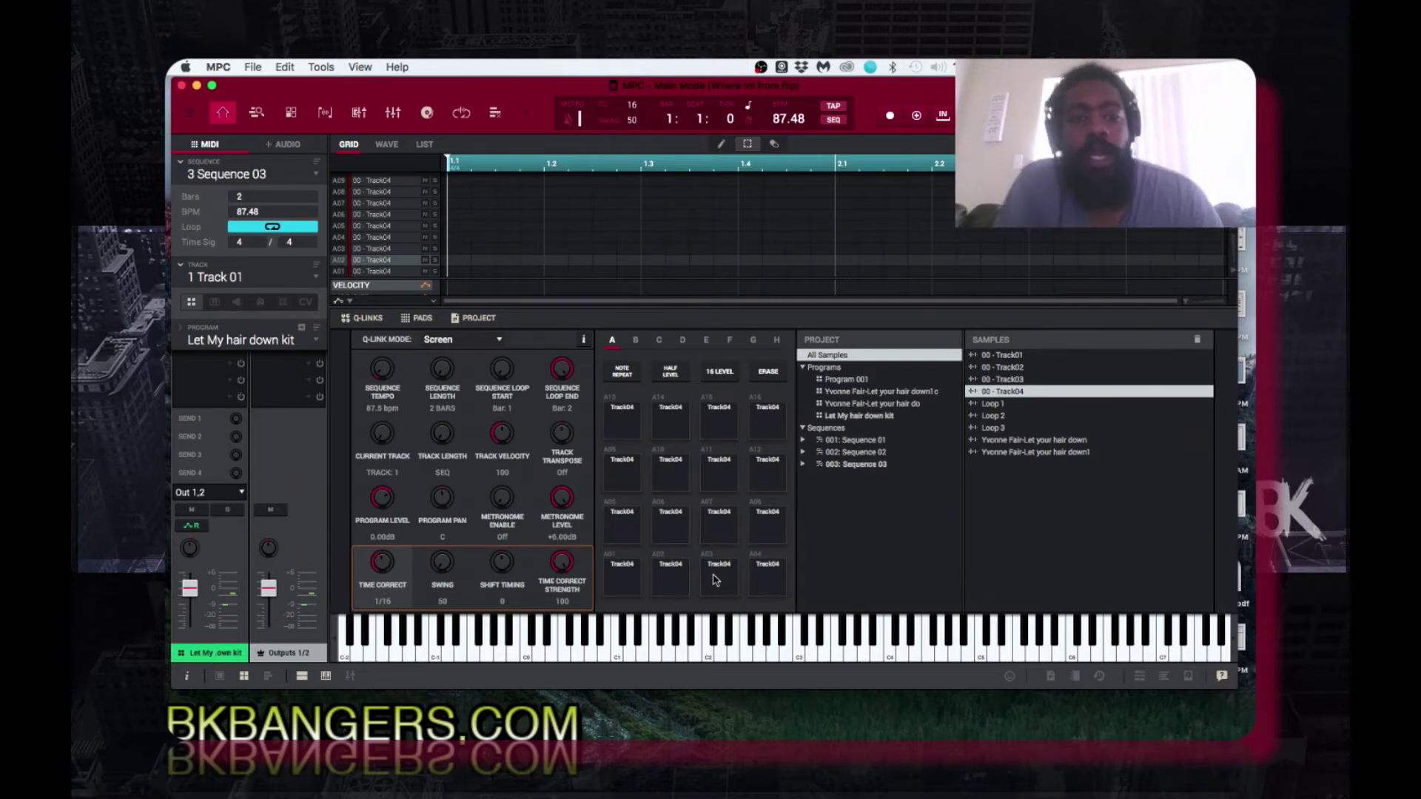
- Open the 00 - Track03 sample for editing and display its waveform ruler in beats
{"action": "left_click", "coordinate": [1018, 380]}
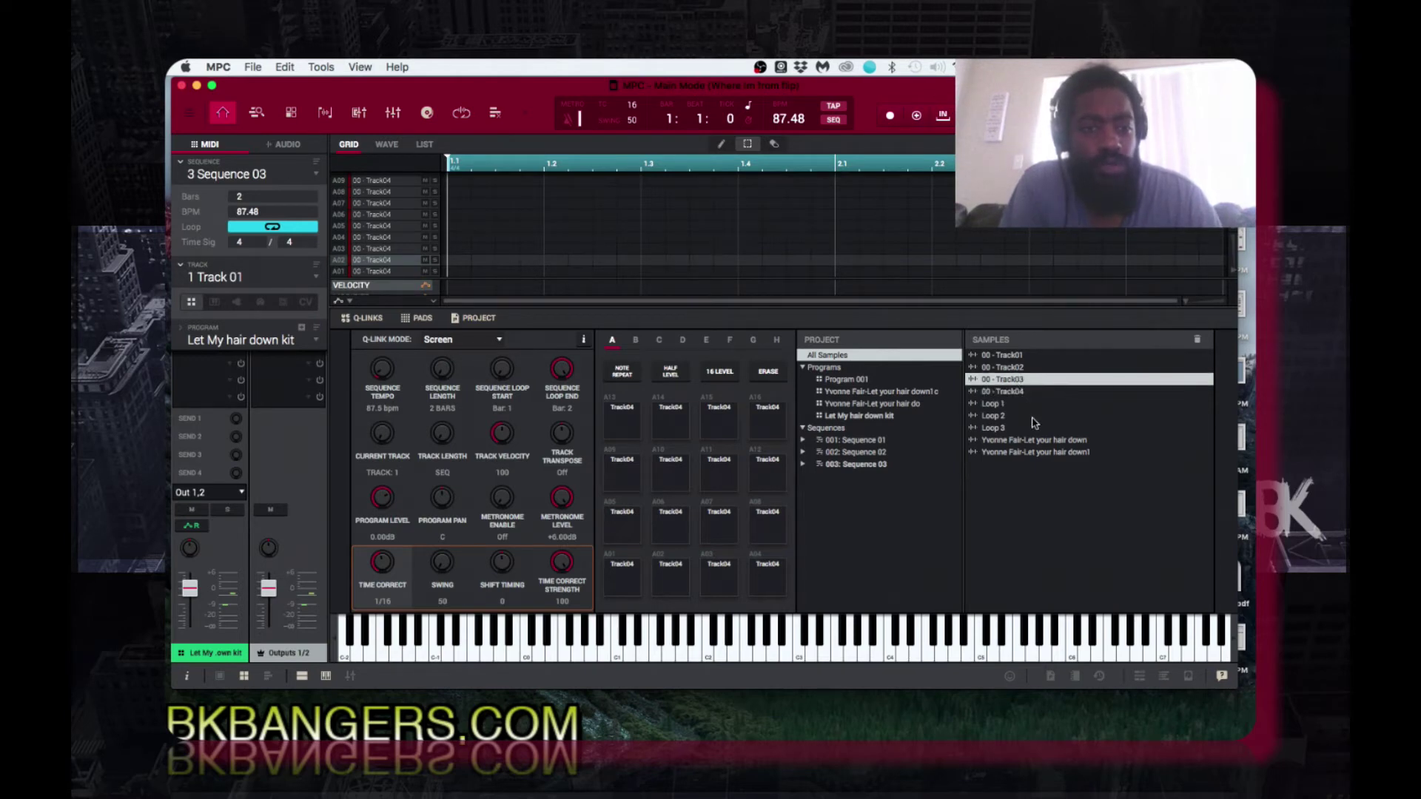
{"action": "double_click", "coordinate": [1018, 381]}
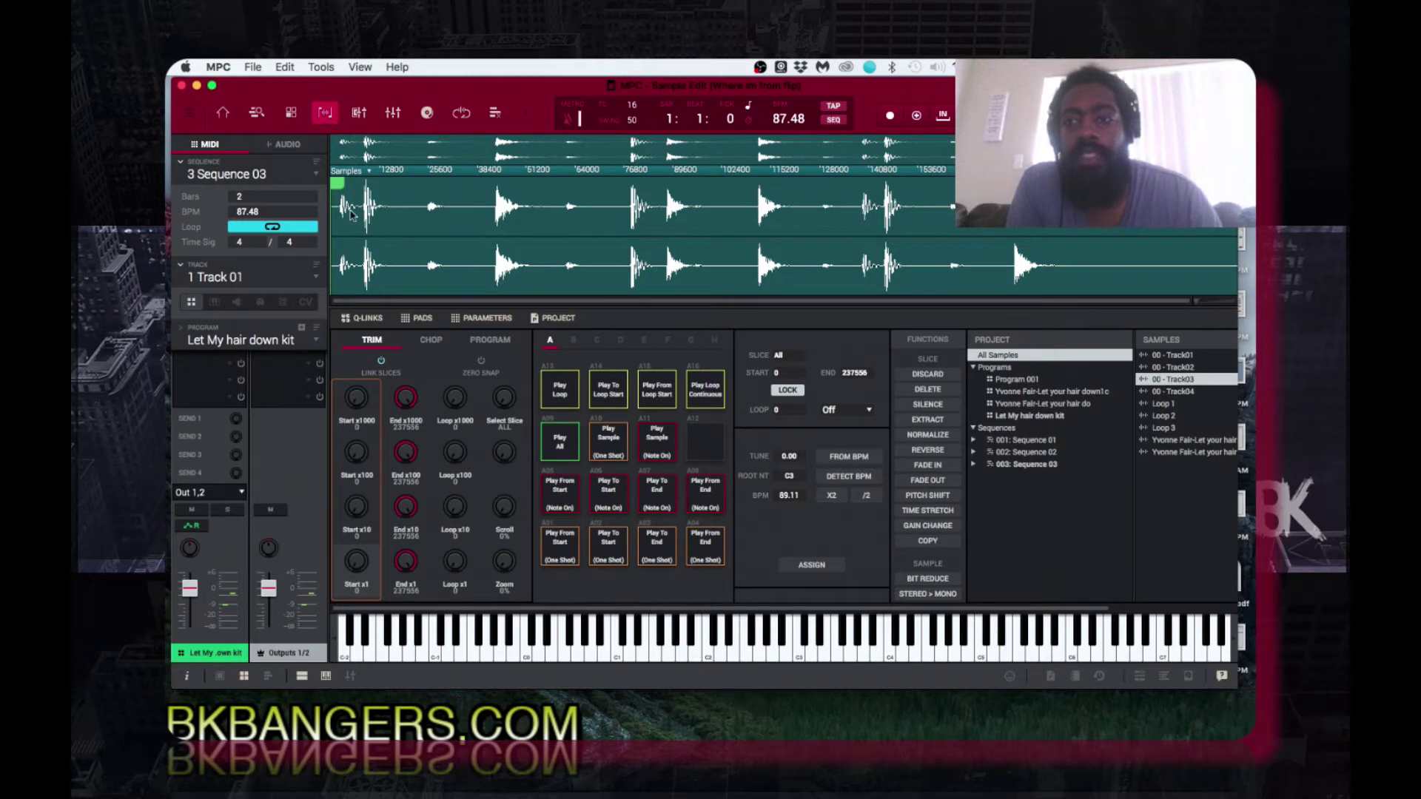
{"action": "left_click", "coordinate": [368, 171]}
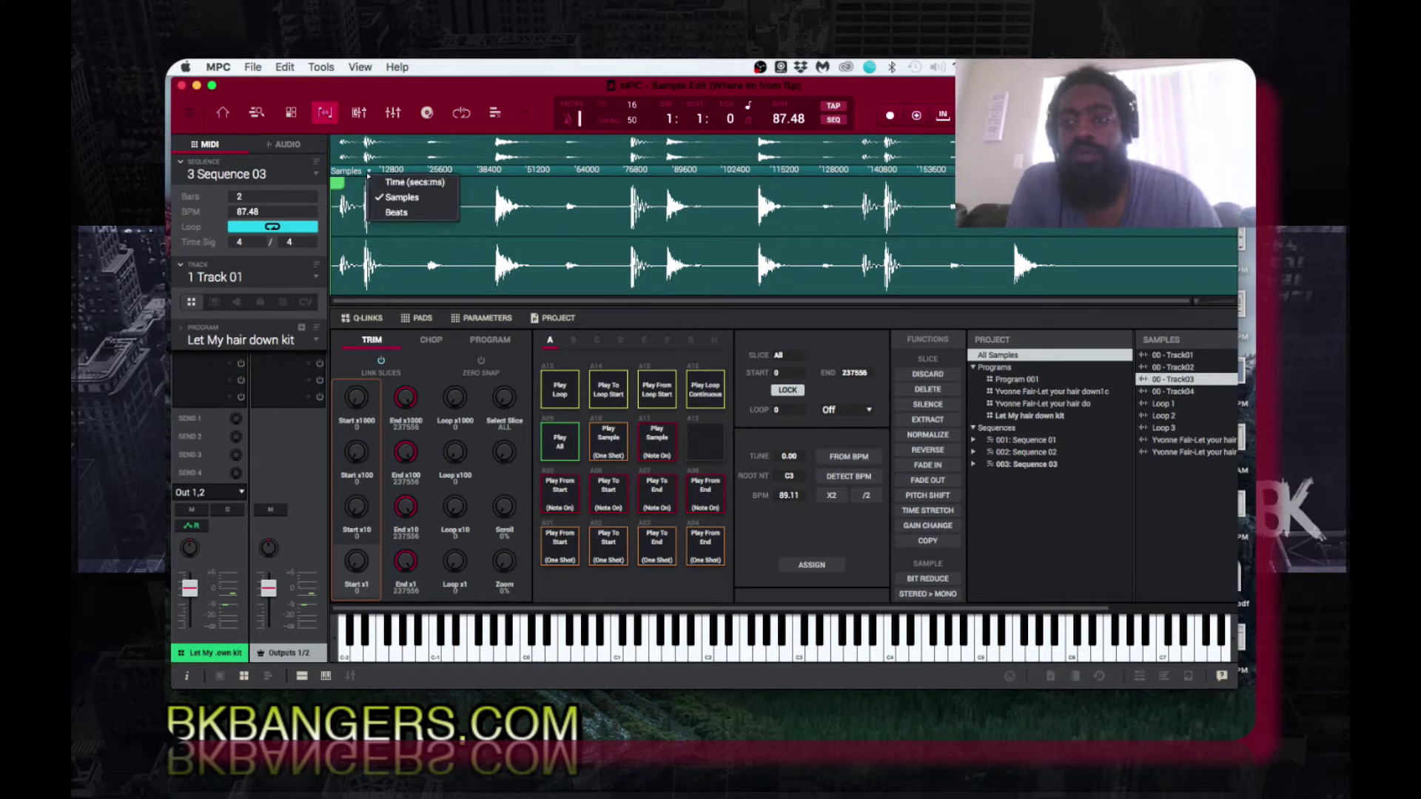
{"action": "left_click", "coordinate": [370, 213]}
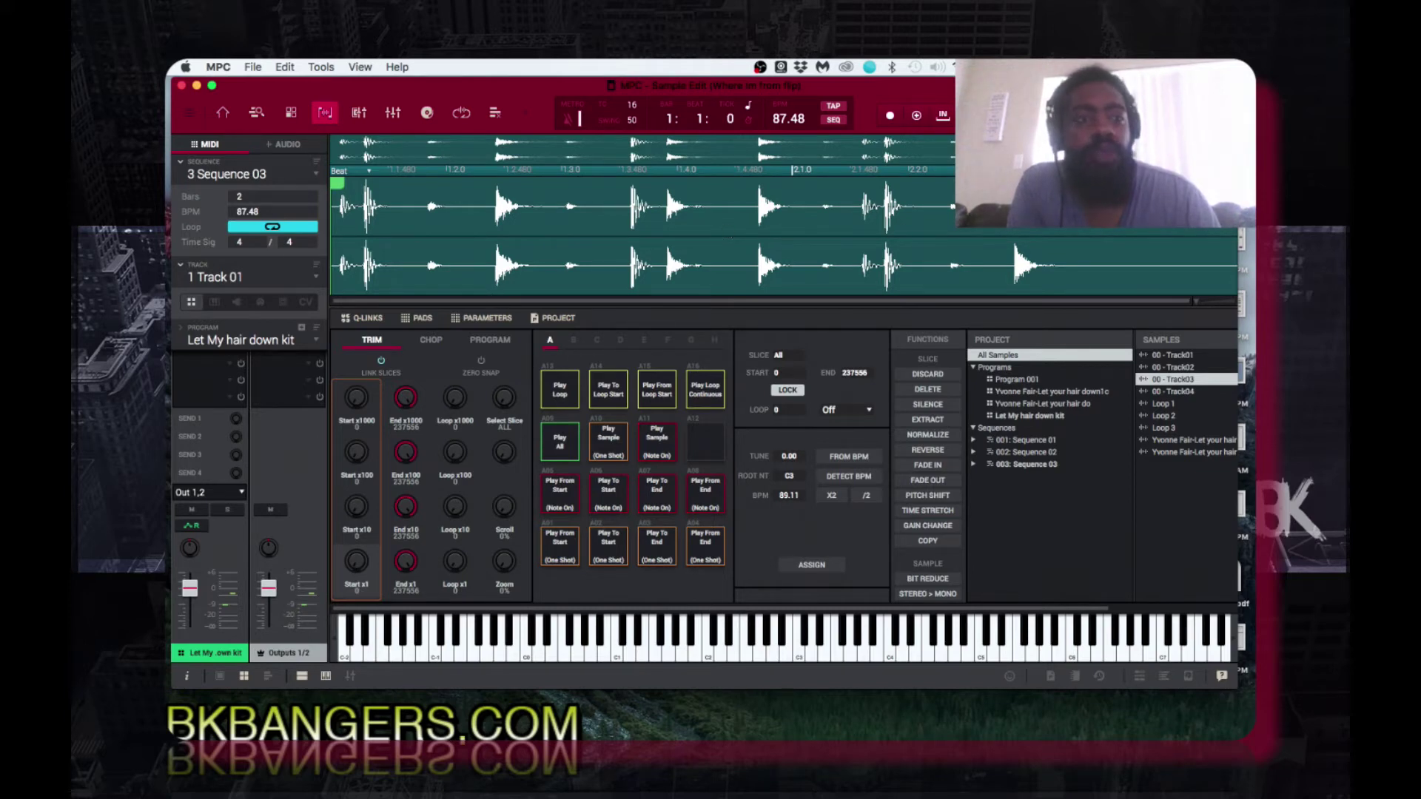
- Trim the 00 - Track03 sample to start at 2181 and end at 227047, discarding the audio outside that range
{"action": "left_click_drag", "start_coordinate": [1237, 237], "coordinate": [1066, 235]}
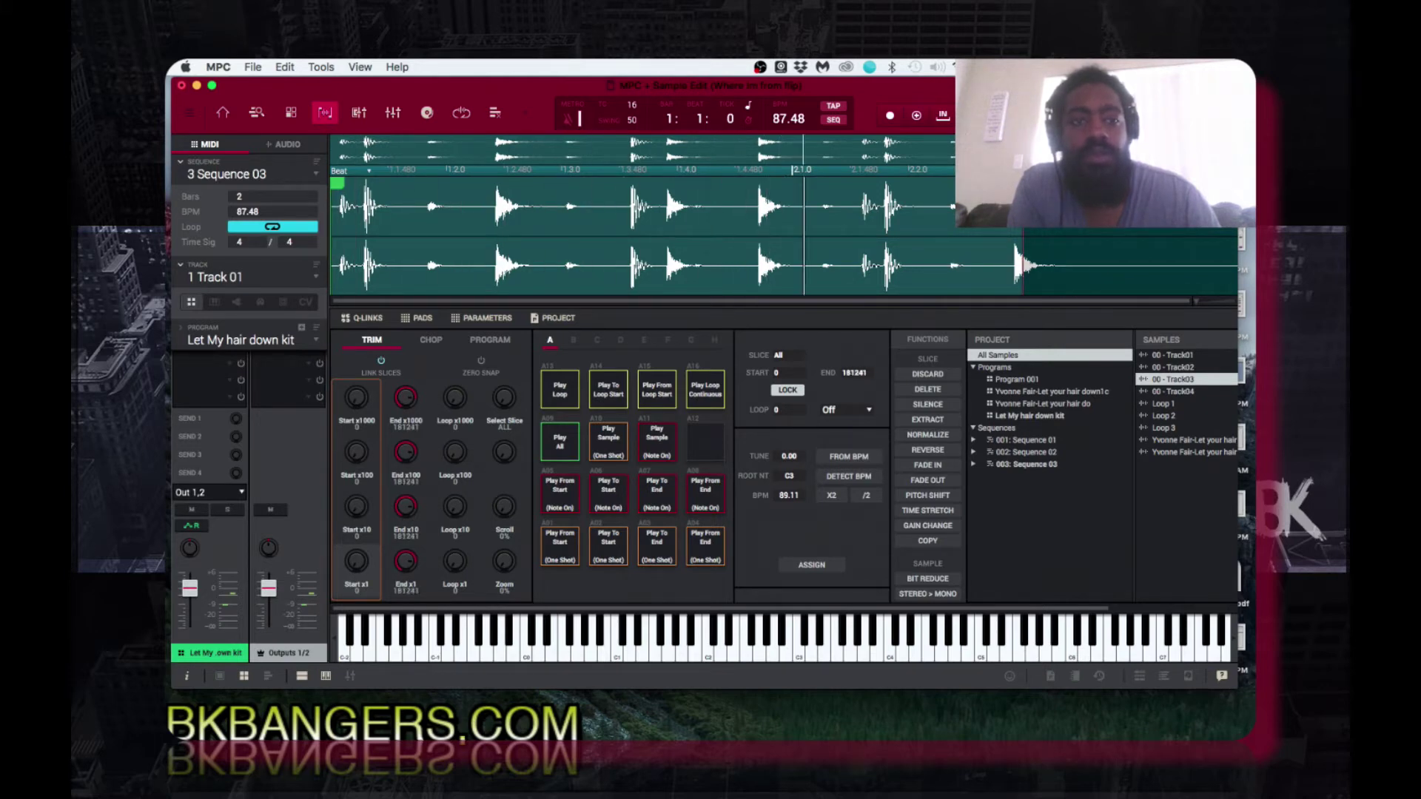
{"action": "left_click_drag", "start_coordinate": [1001, 231], "coordinate": [1059, 231]}
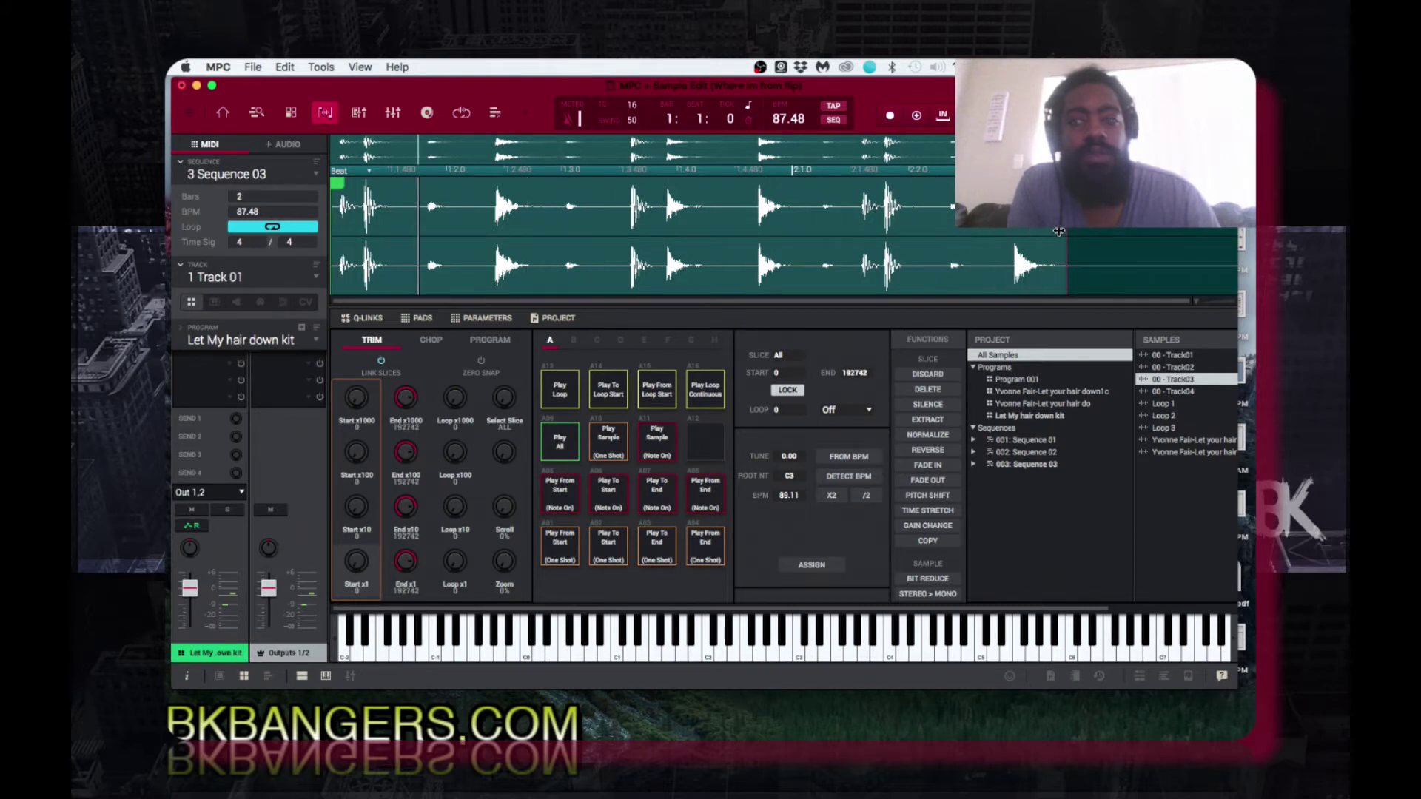
{"action": "left_click_drag", "start_coordinate": [1059, 231], "coordinate": [1199, 231]}
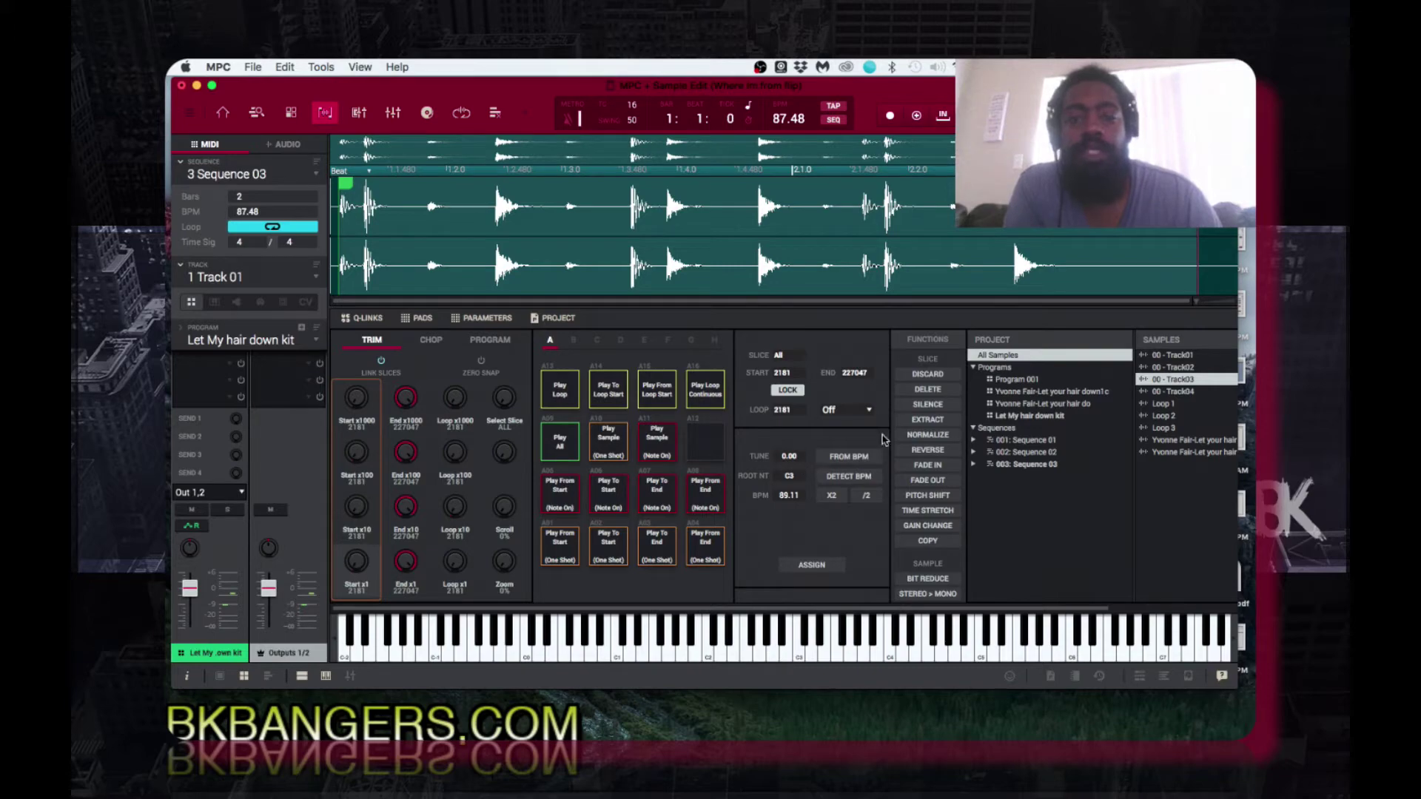
{"action": "left_click", "coordinate": [929, 375]}
{"action": "left_click", "coordinate": [797, 460]}
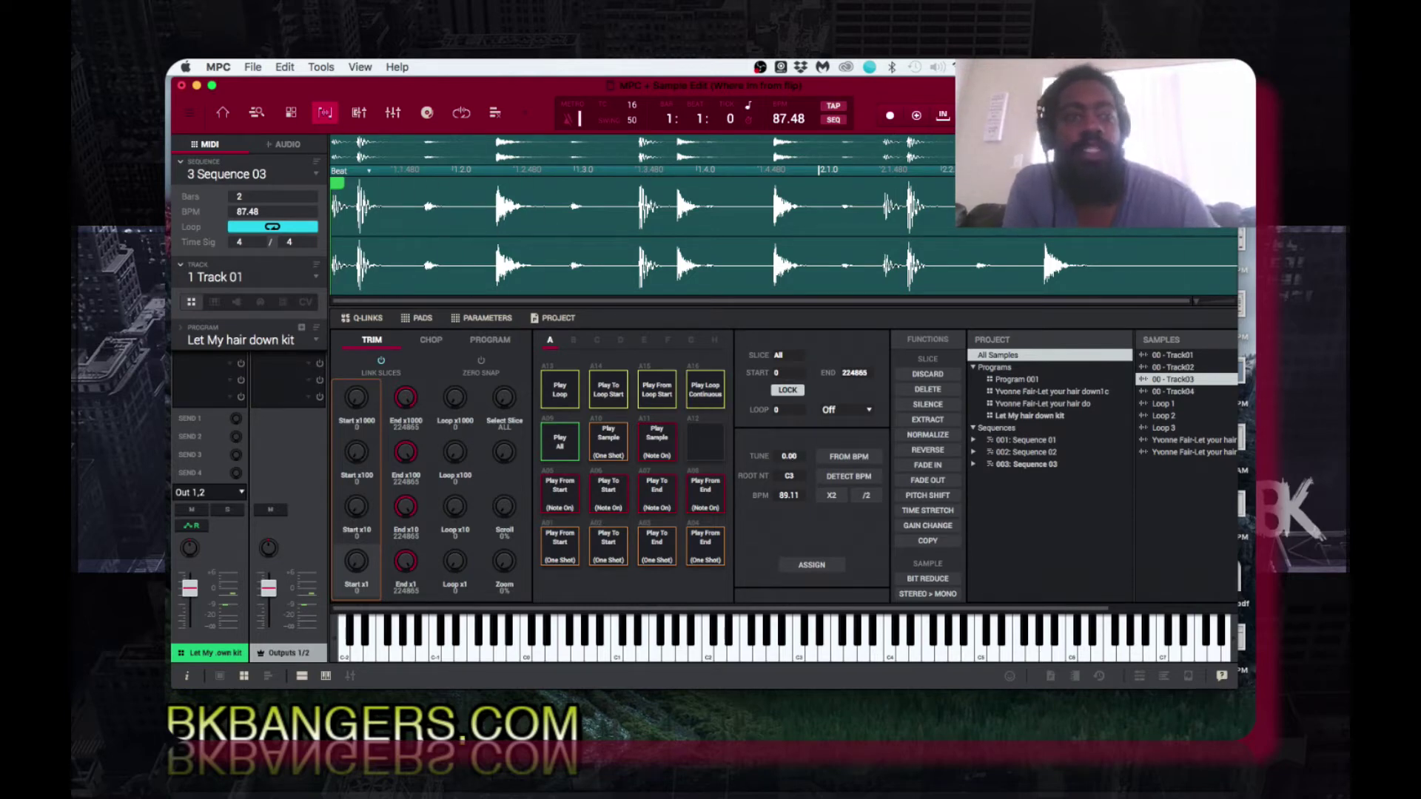
- Chop the full length of the trimmed 00 - Track03 sample into slices using the Threshold method
{"action": "mouse_move", "coordinate": [1233, 267]}
{"action": "left_mouse_down"}
{"action": "mouse_move", "coordinate": [807, 269]}
{"action": "mouse_move", "coordinate": [874, 271]}
{"action": "left_mouse_up"}
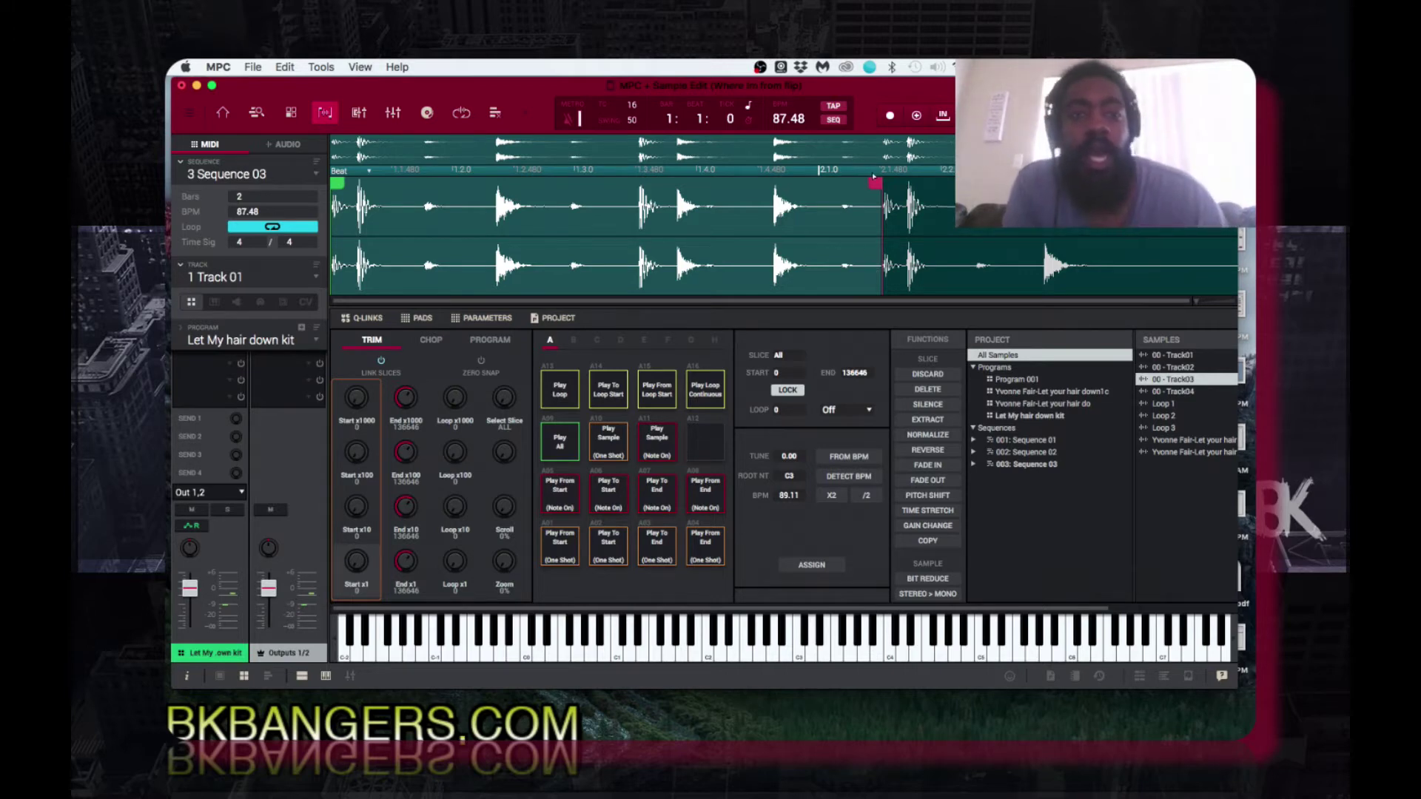
{"action": "left_click_drag", "start_coordinate": [875, 183], "coordinate": [1237, 185]}
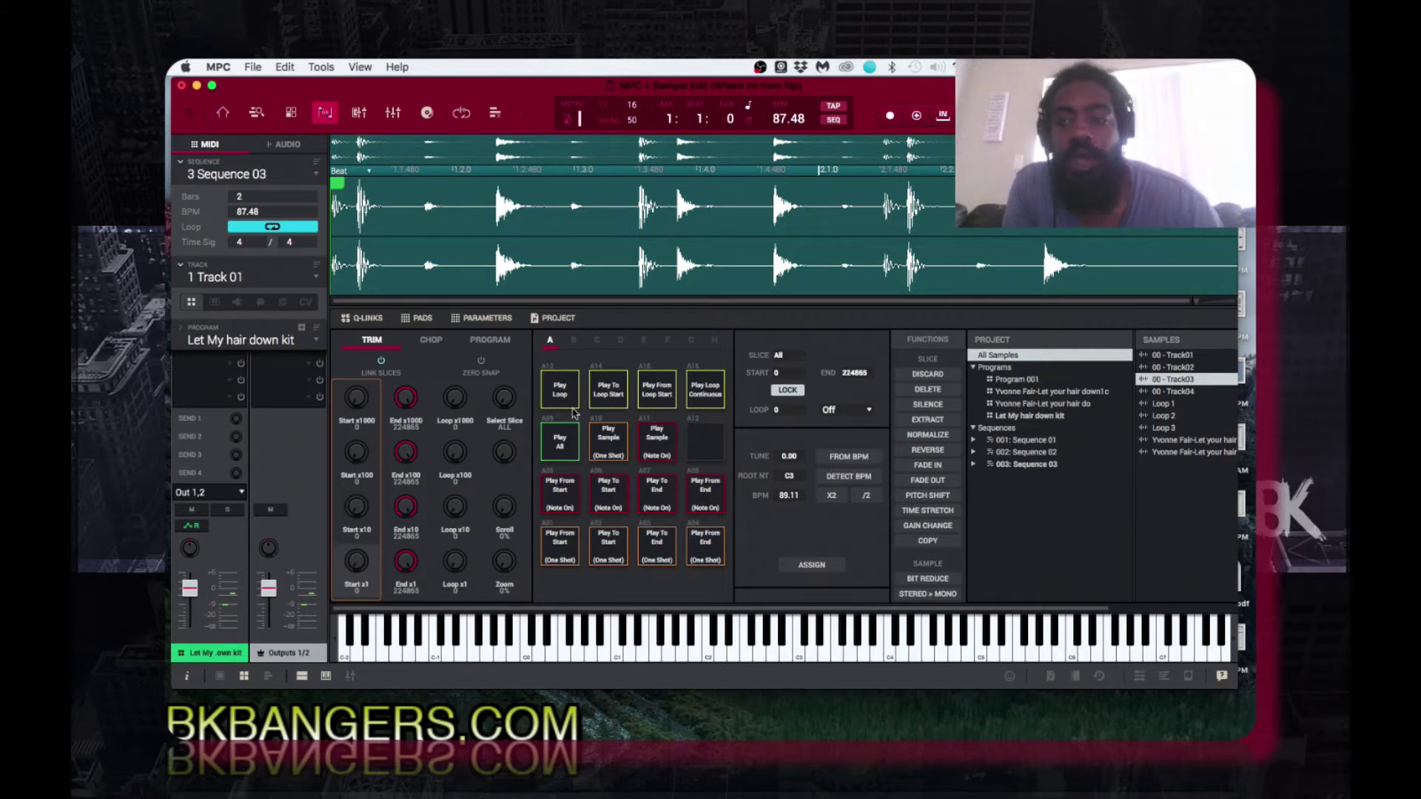
{"action": "left_click", "coordinate": [430, 340]}
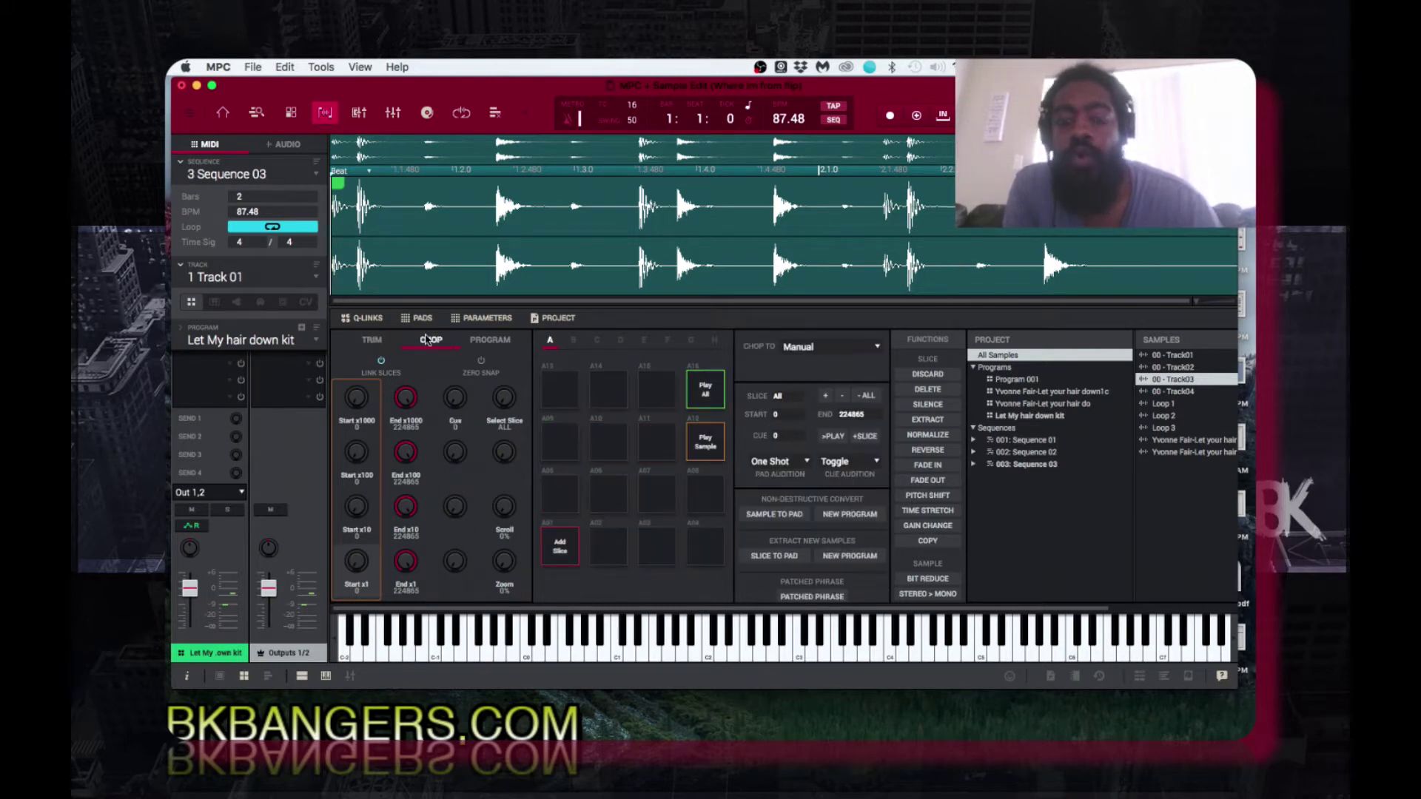
{"action": "left_click", "coordinate": [870, 350]}
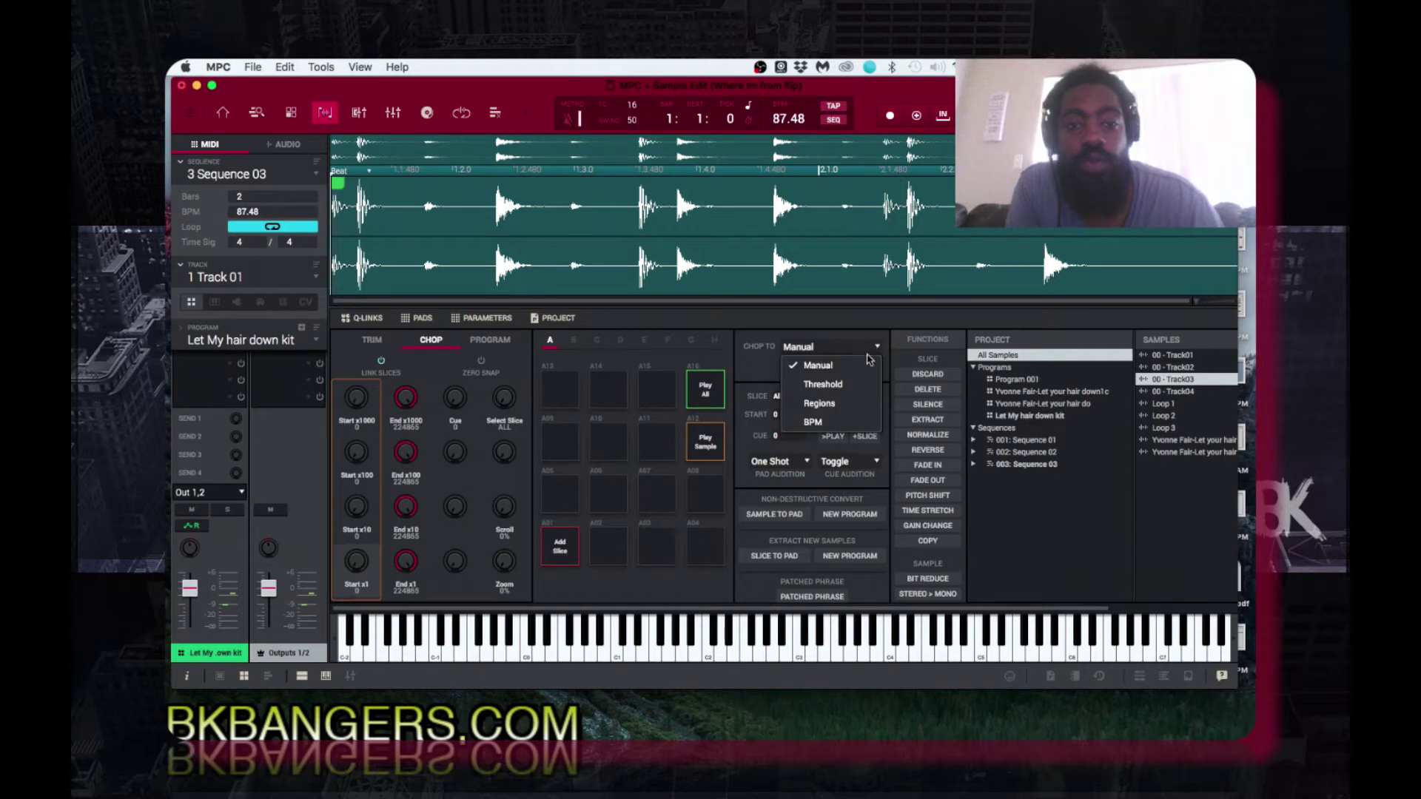
{"action": "left_click", "coordinate": [854, 391]}
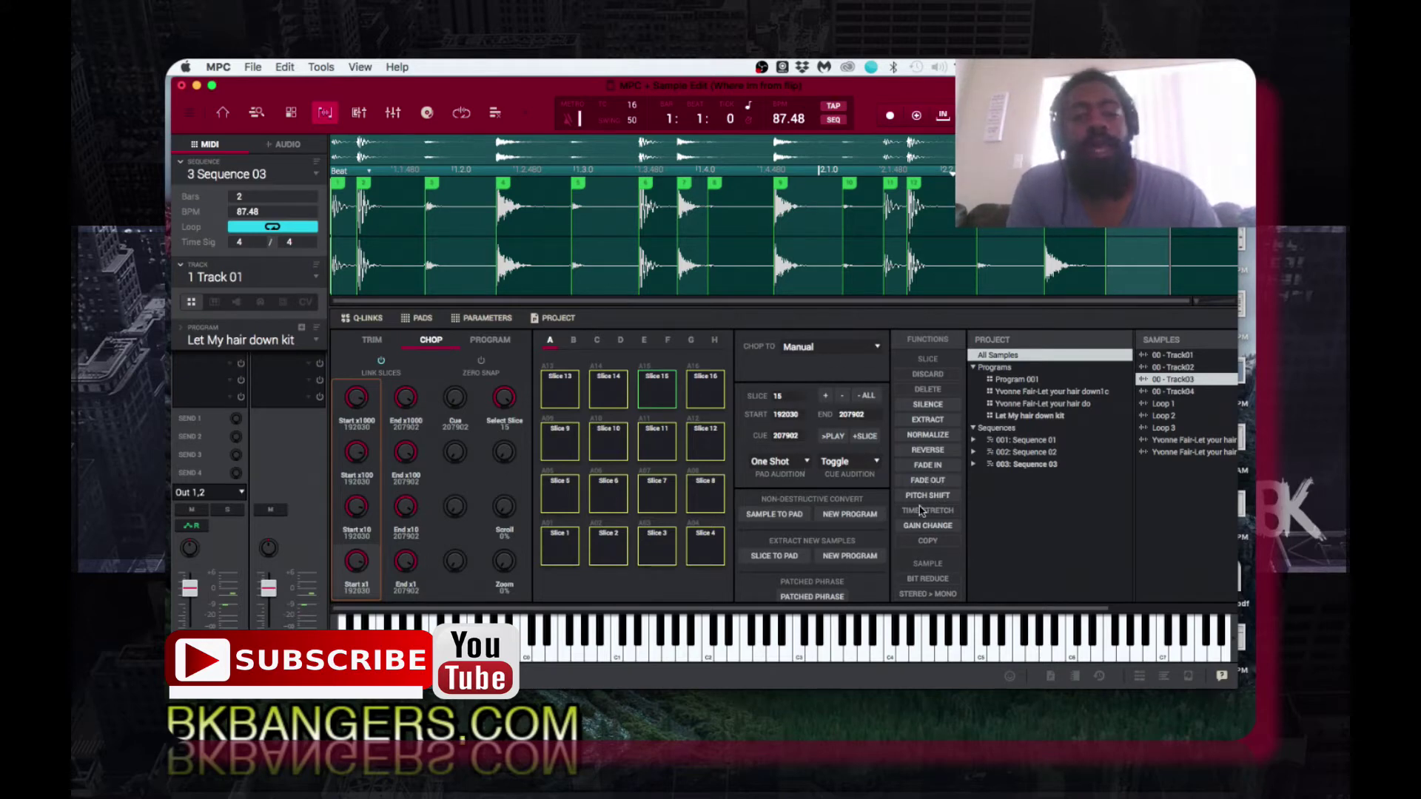
- Convert the slices to a new drum program with the slice type set to Pad Parameters
{"action": "left_click", "coordinate": [869, 519]}
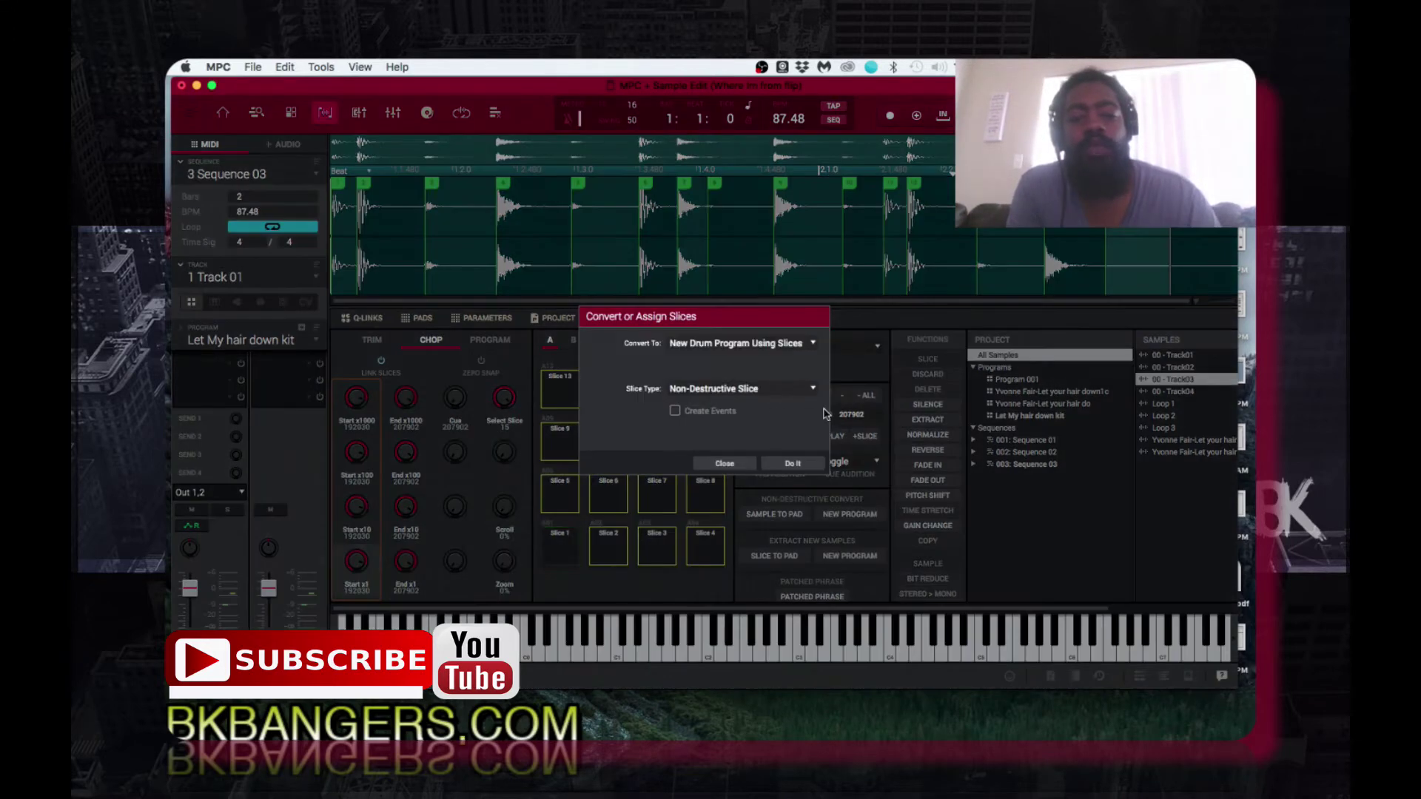
{"action": "left_click", "coordinate": [815, 389]}
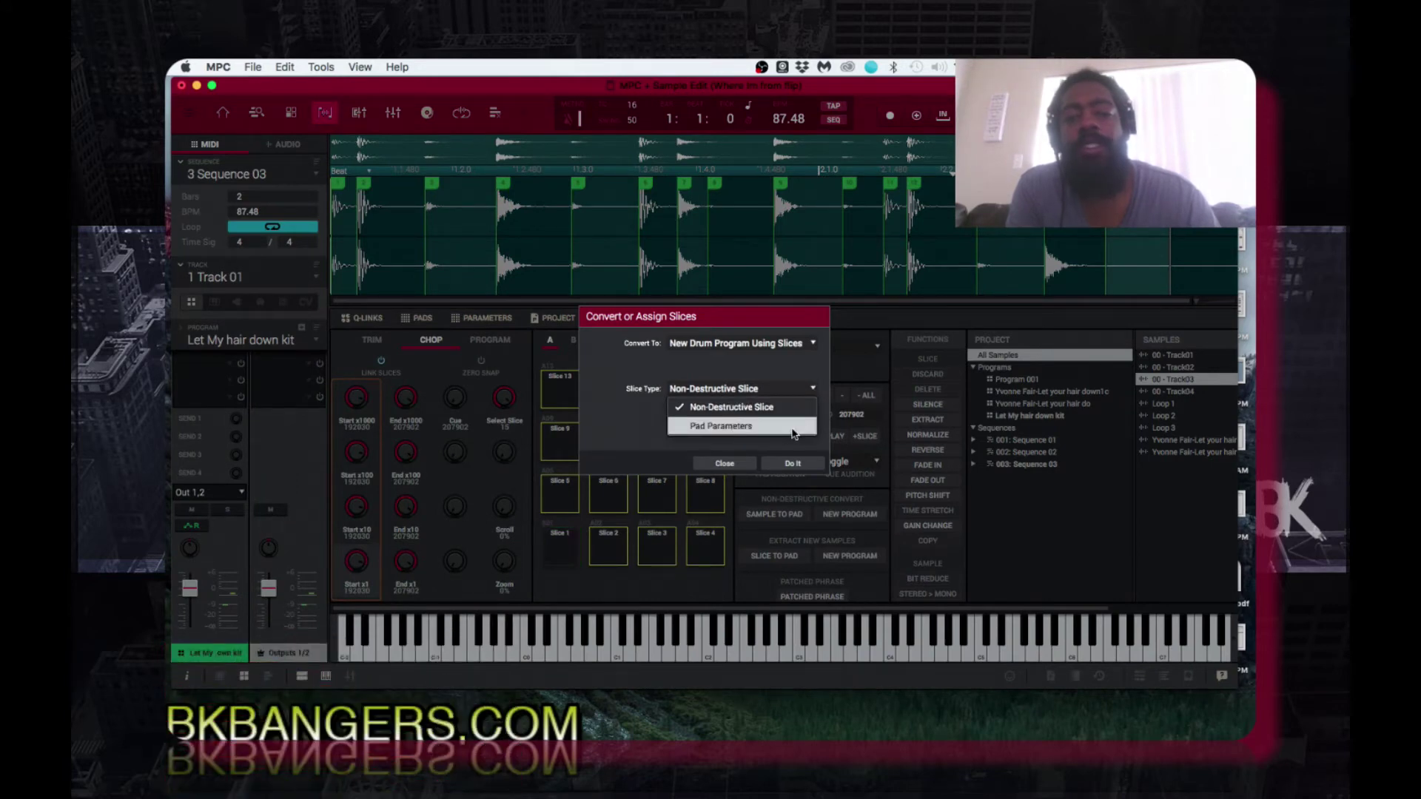
{"action": "left_click", "coordinate": [793, 427]}
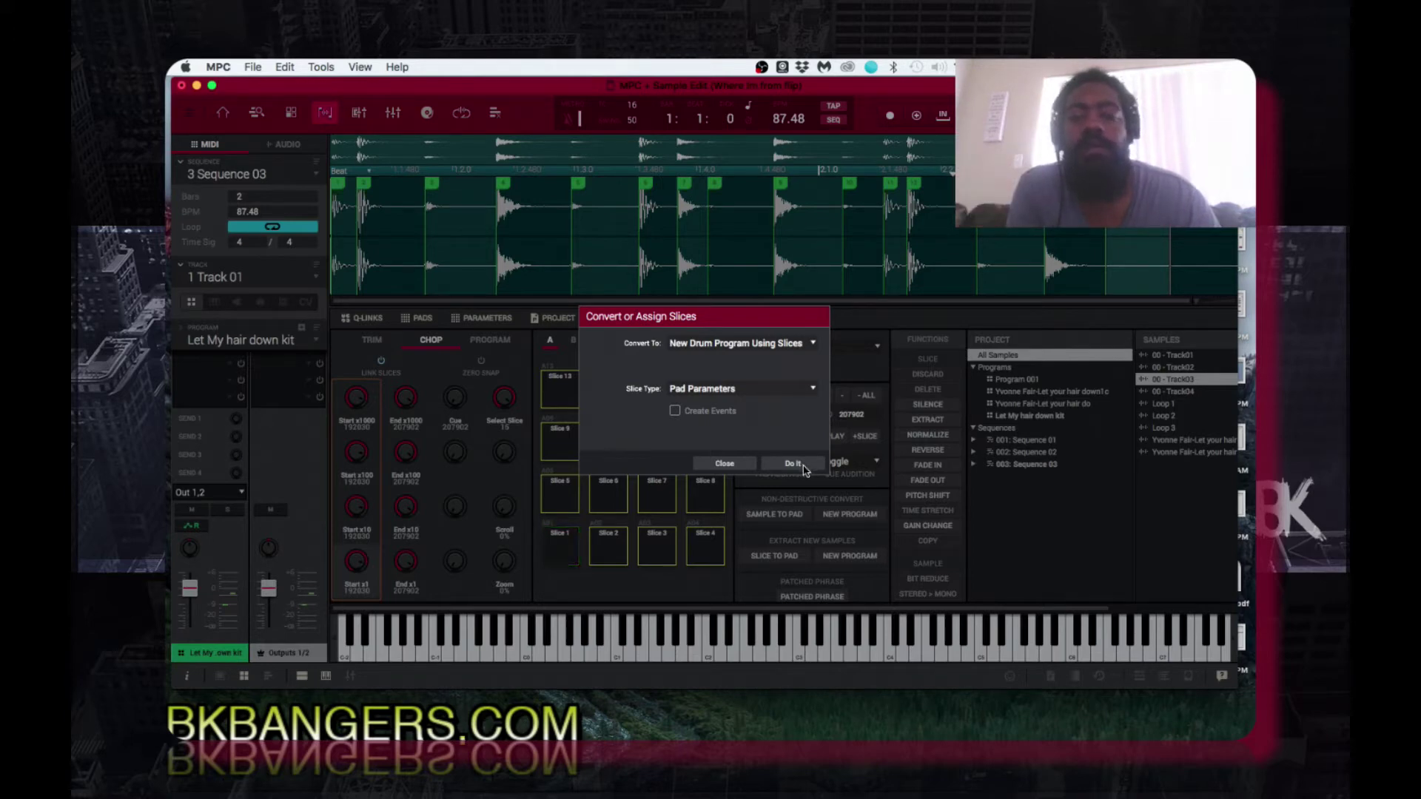
{"action": "left_click", "coordinate": [803, 468]}
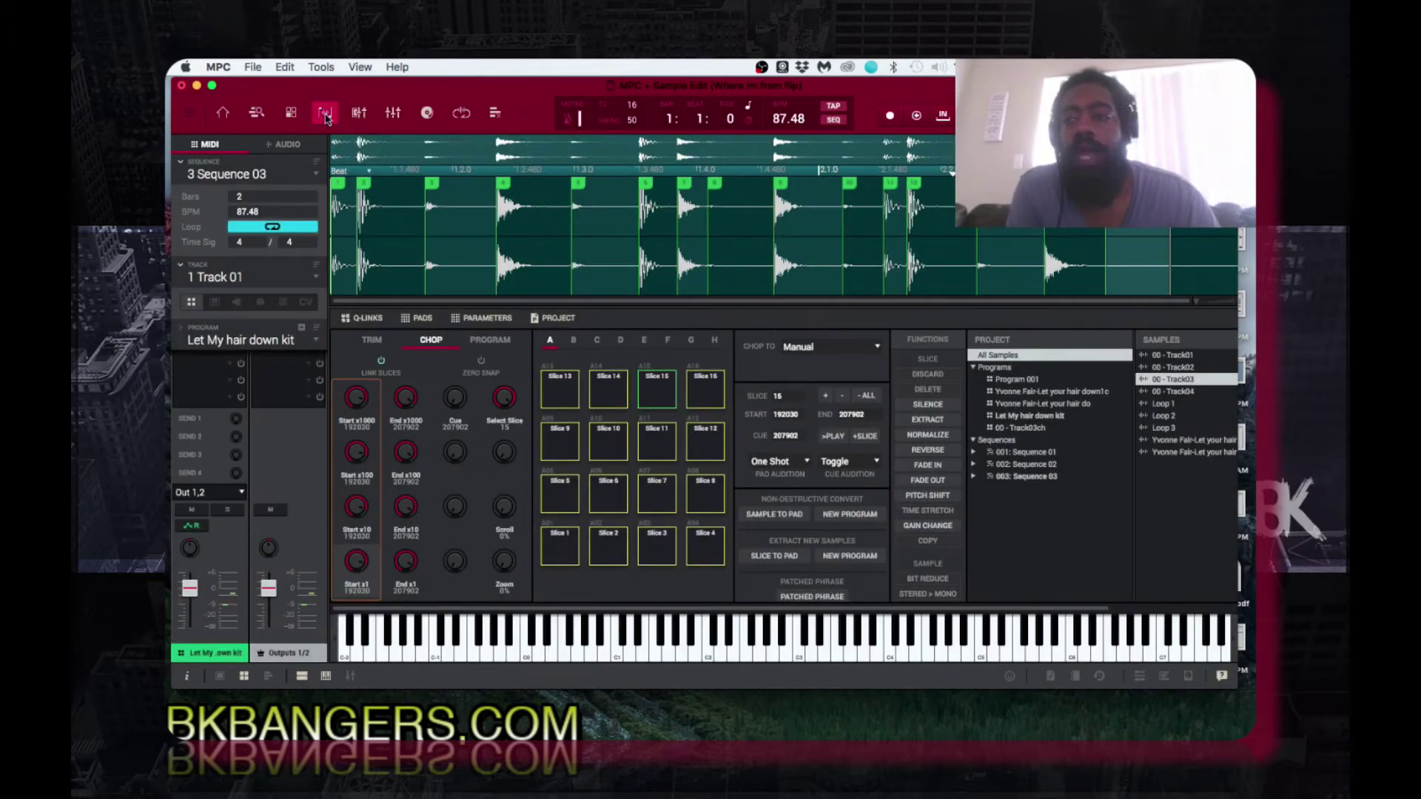
- Return to the main view, select unused track 2 of Sequence 03, and assign it the 00 - Track03ch program
{"action": "left_click", "coordinate": [222, 113]}
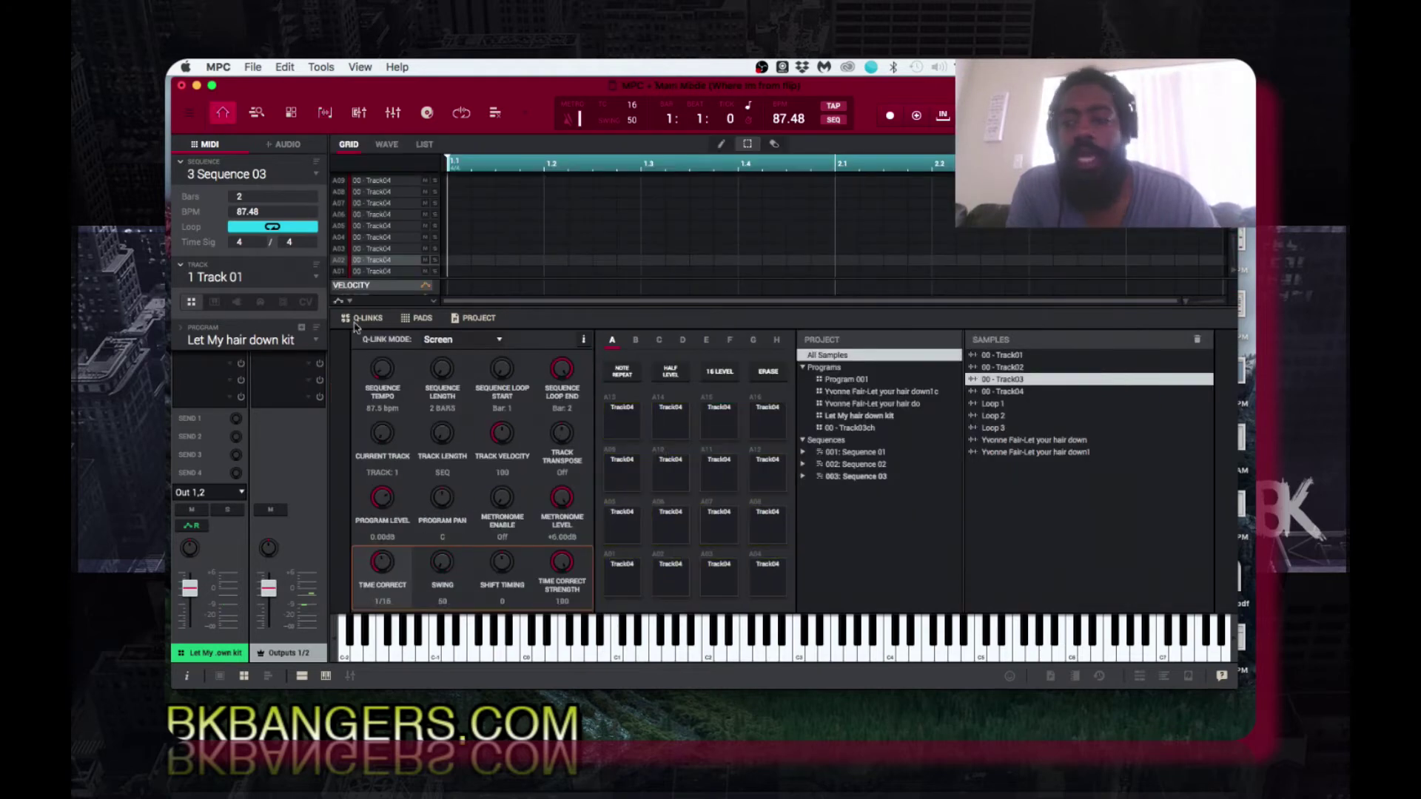
{"action": "left_click", "coordinate": [313, 281]}
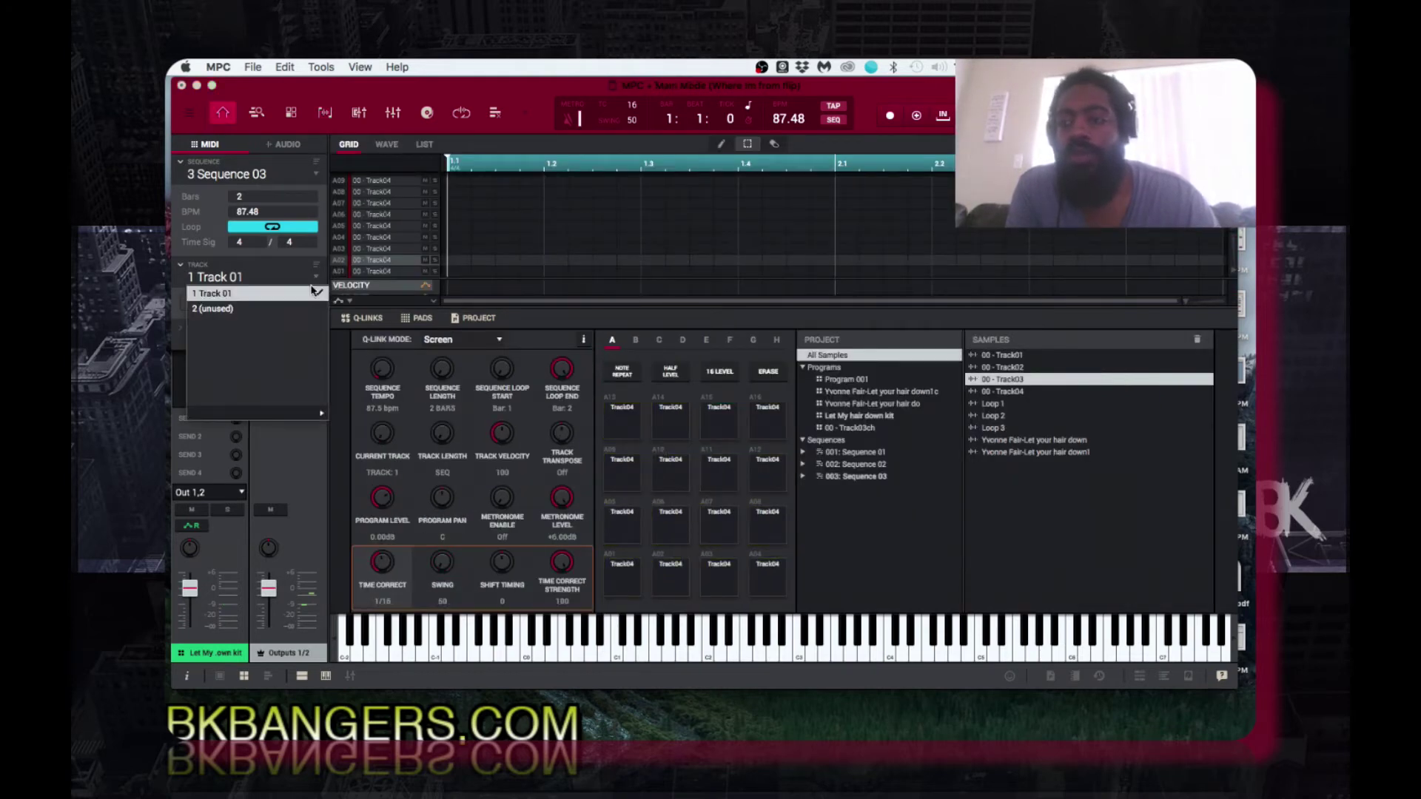
{"action": "left_click", "coordinate": [314, 289]}
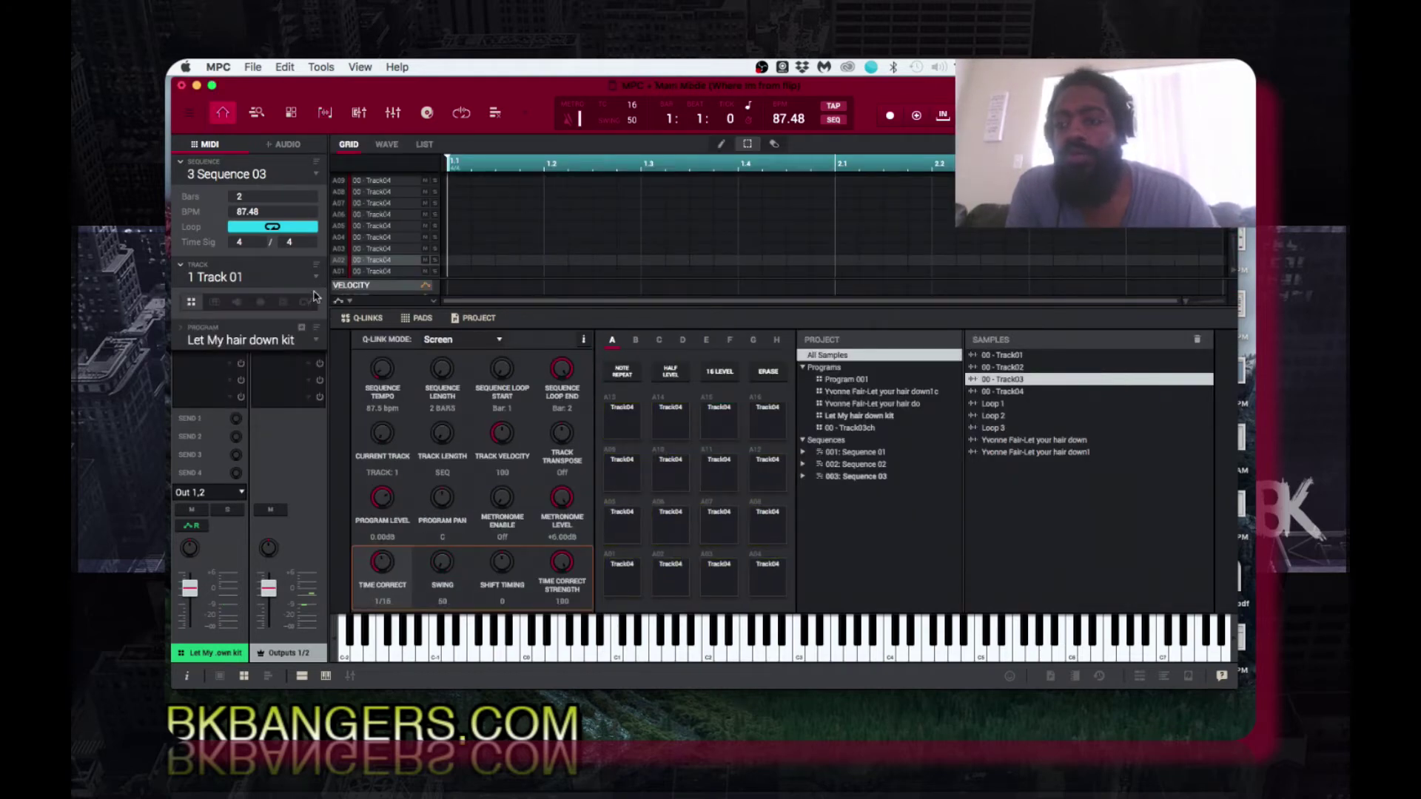
{"action": "scroll", "coordinate": [316, 295], "scroll_direction": "down", "scroll_amount": 1}
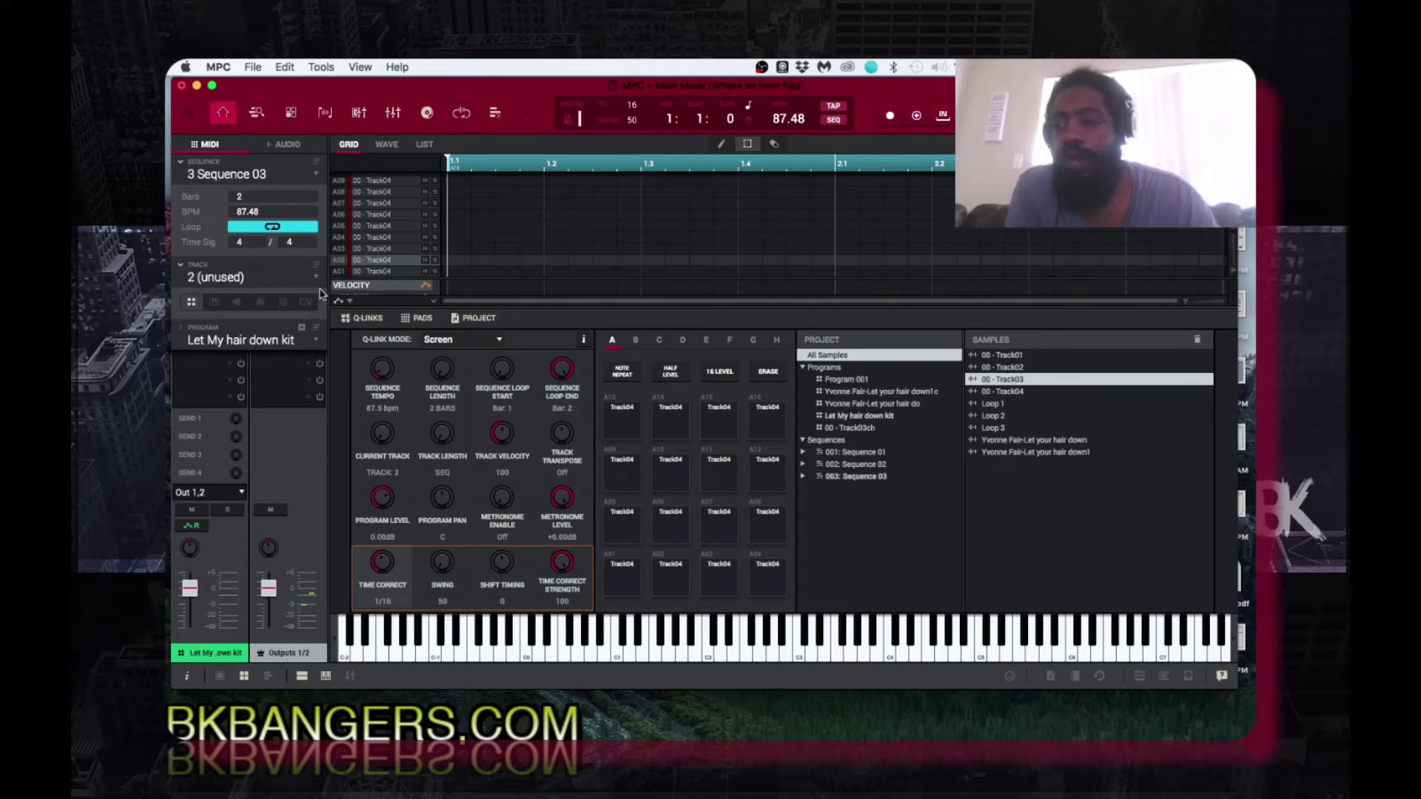
{"action": "left_click", "coordinate": [315, 342]}
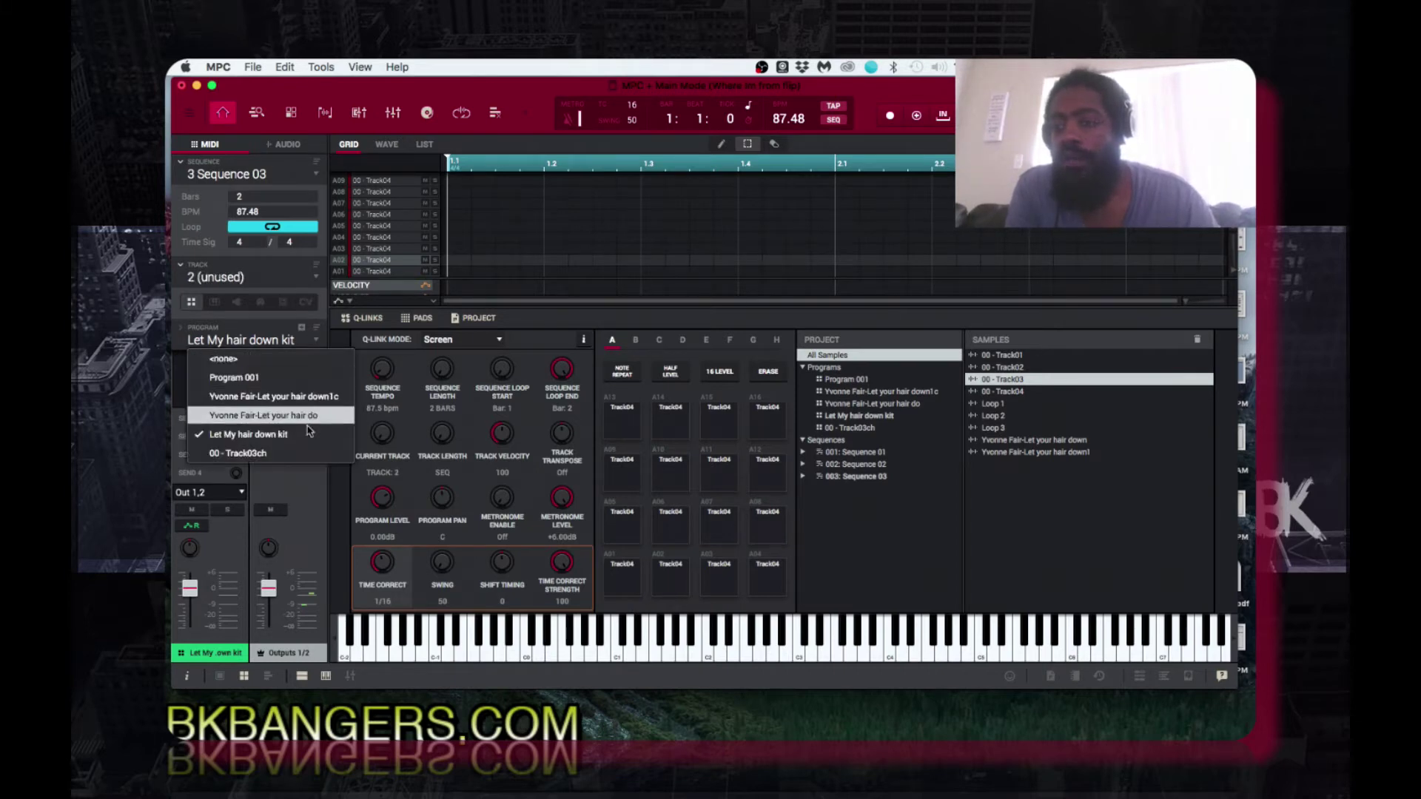
{"action": "left_click", "coordinate": [304, 453]}
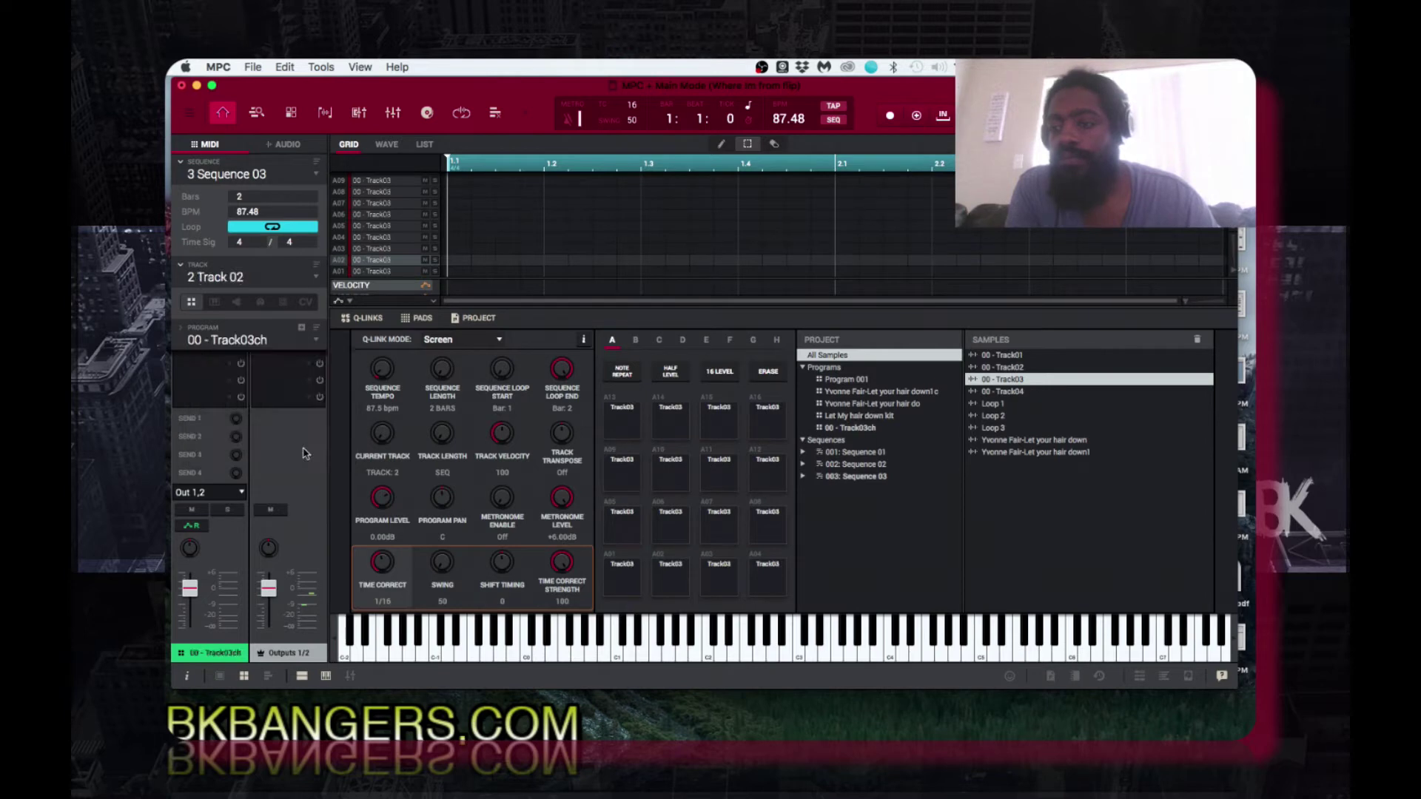
{"action": "left_click", "coordinate": [317, 277]}
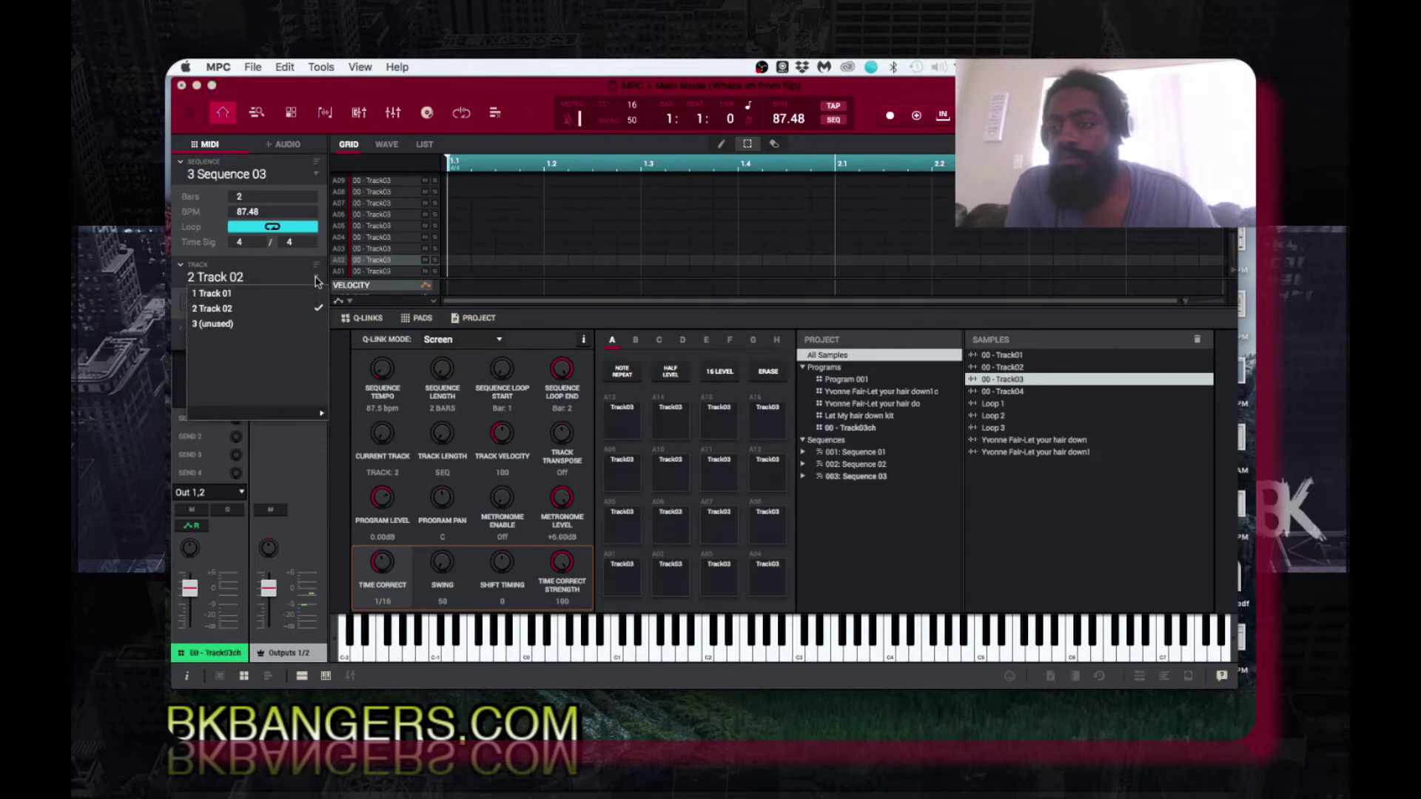
{"action": "left_click", "coordinate": [313, 348]}
{"action": "left_click", "coordinate": [315, 343]}
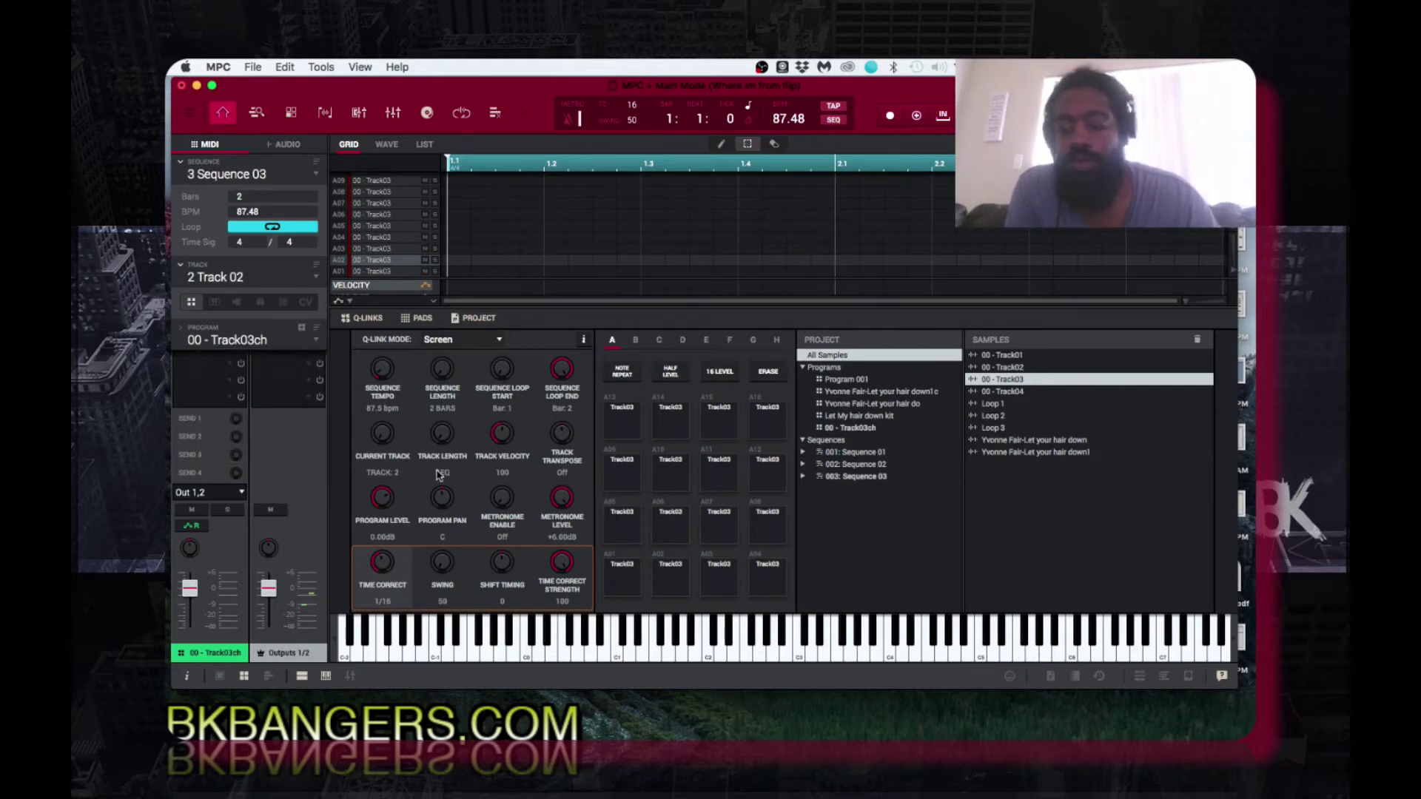
{"action": "key", "text": "super+b"}
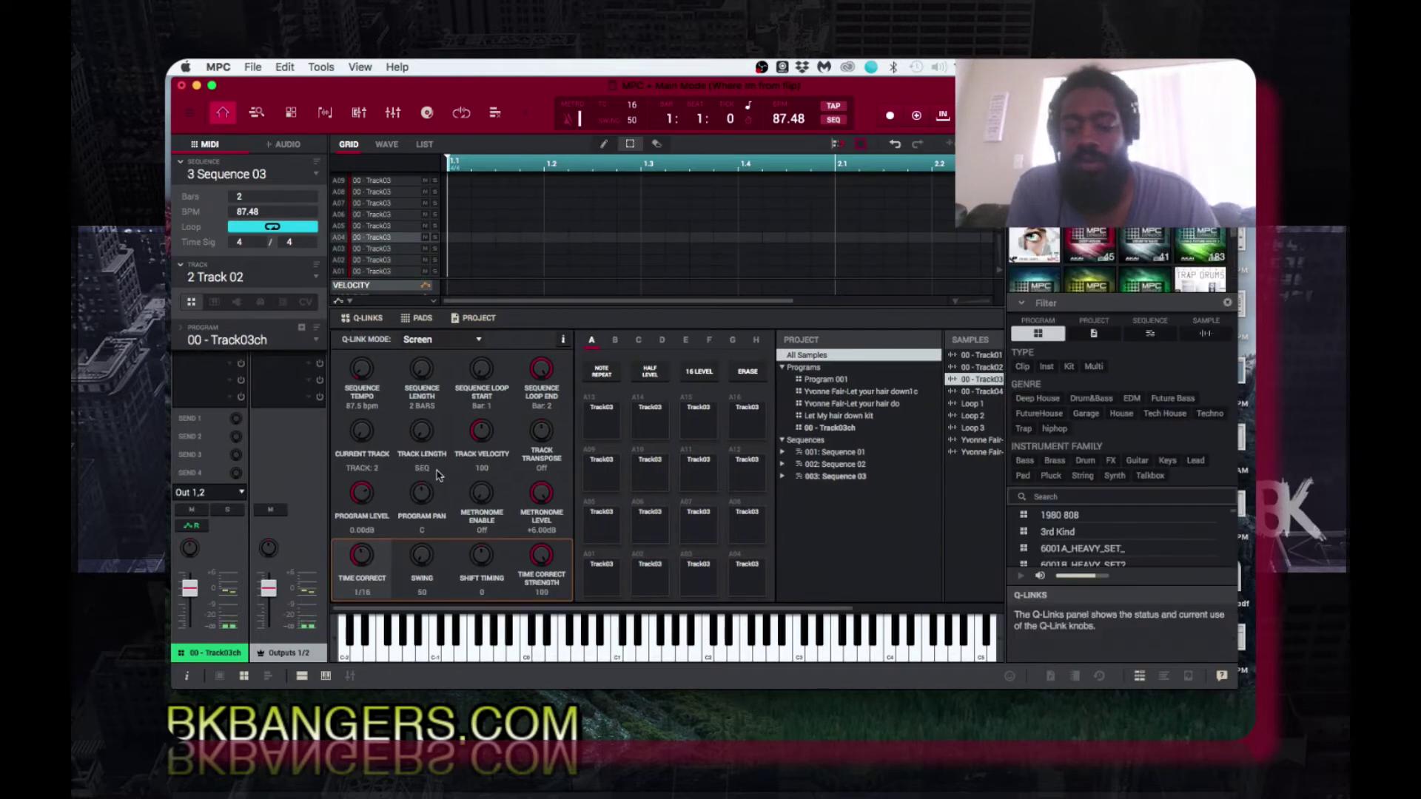
{"action": "key", "text": "super+b"}
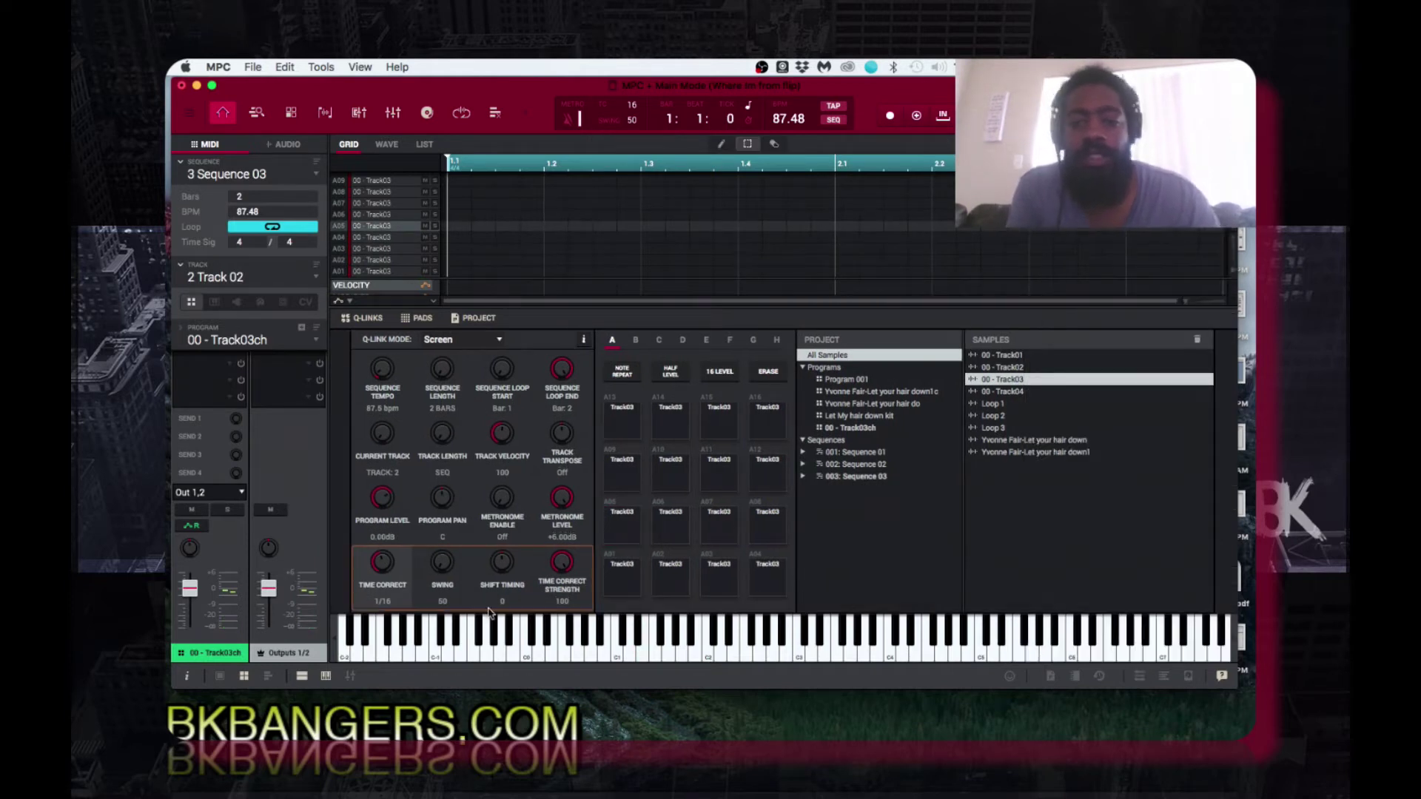
- Rename the 00 - Track03ch program on track 2 to Abstrakt Soul
{"action": "double_click", "coordinate": [253, 342]}
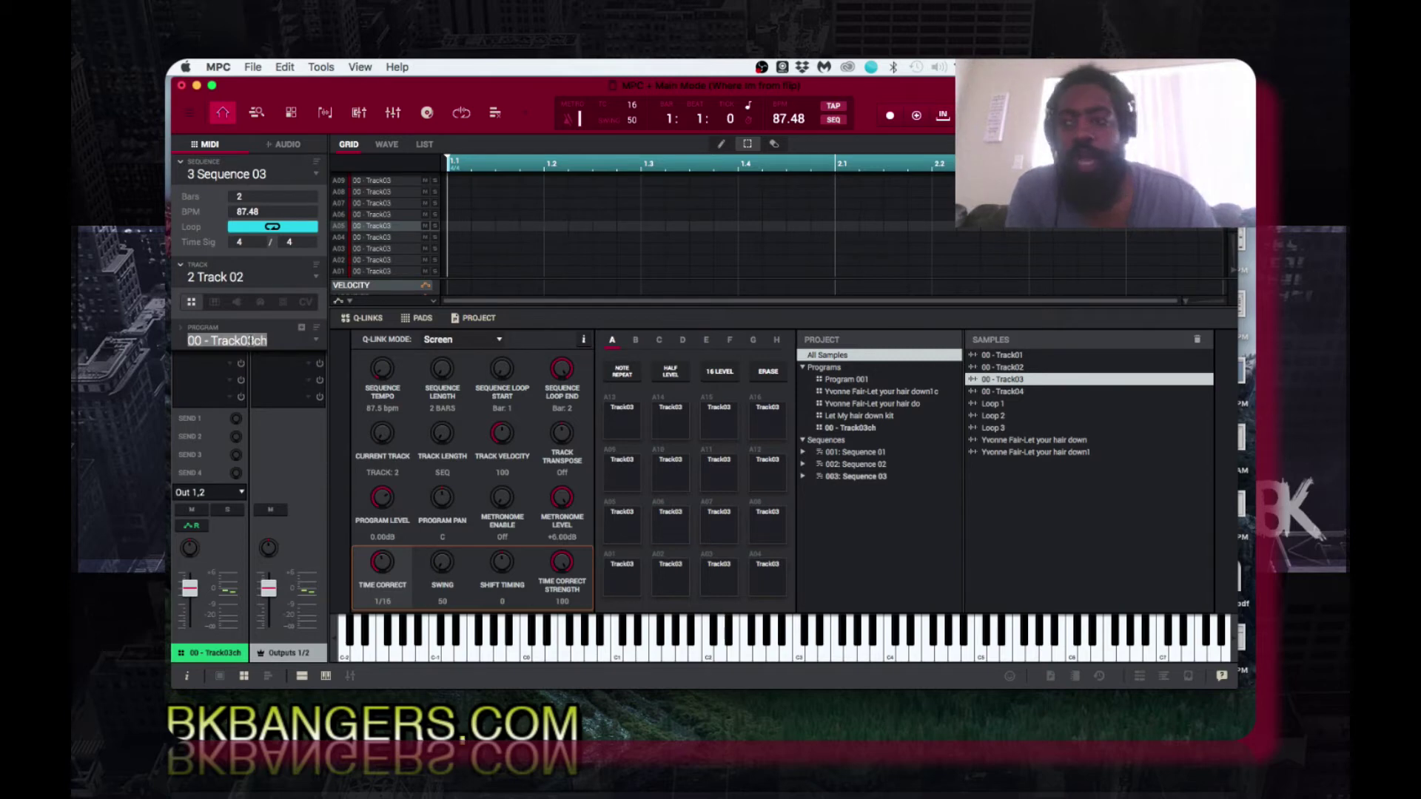
{"action": "type", "text": "A"}
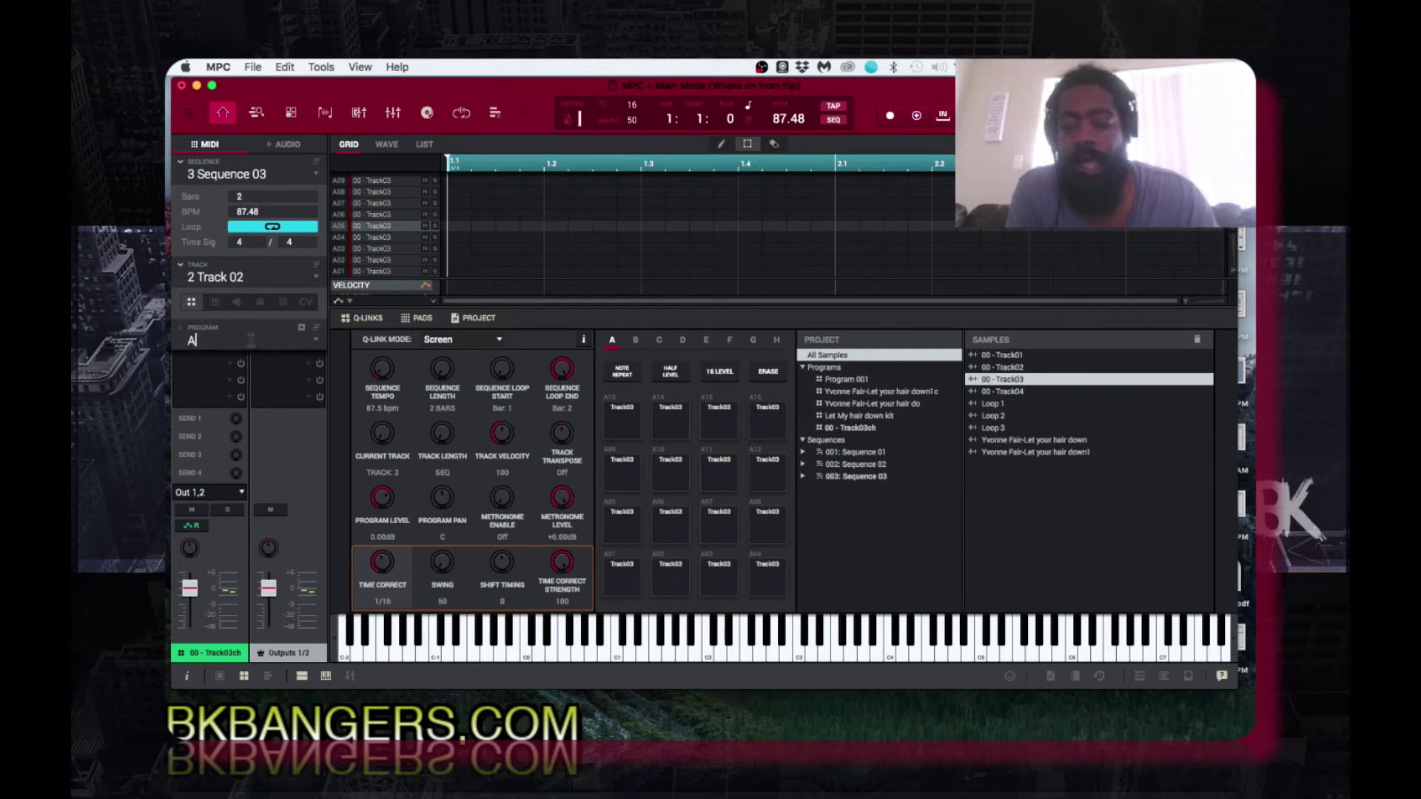
{"action": "type", "text": "bstrakt"}
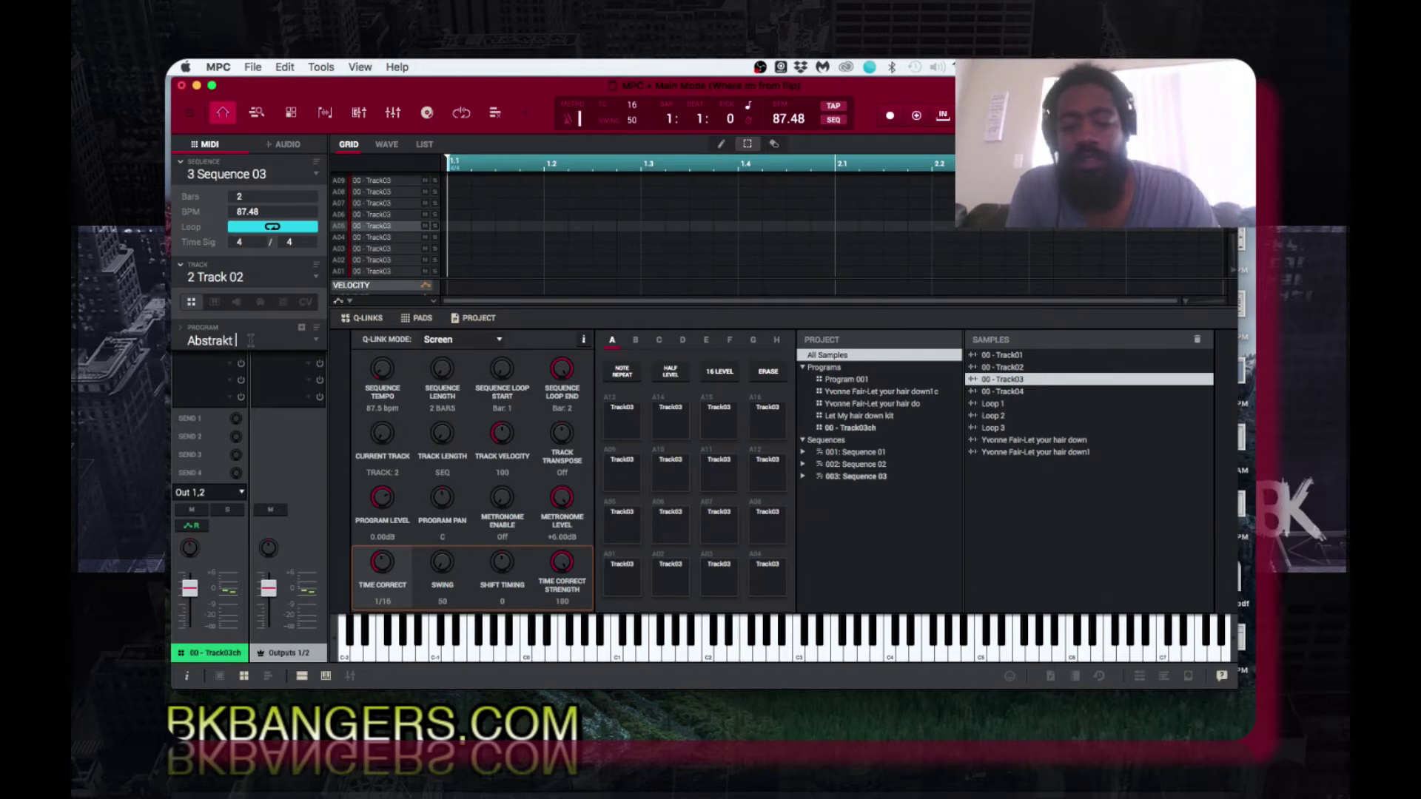
{"action": "key", "text": "BackSpace"}
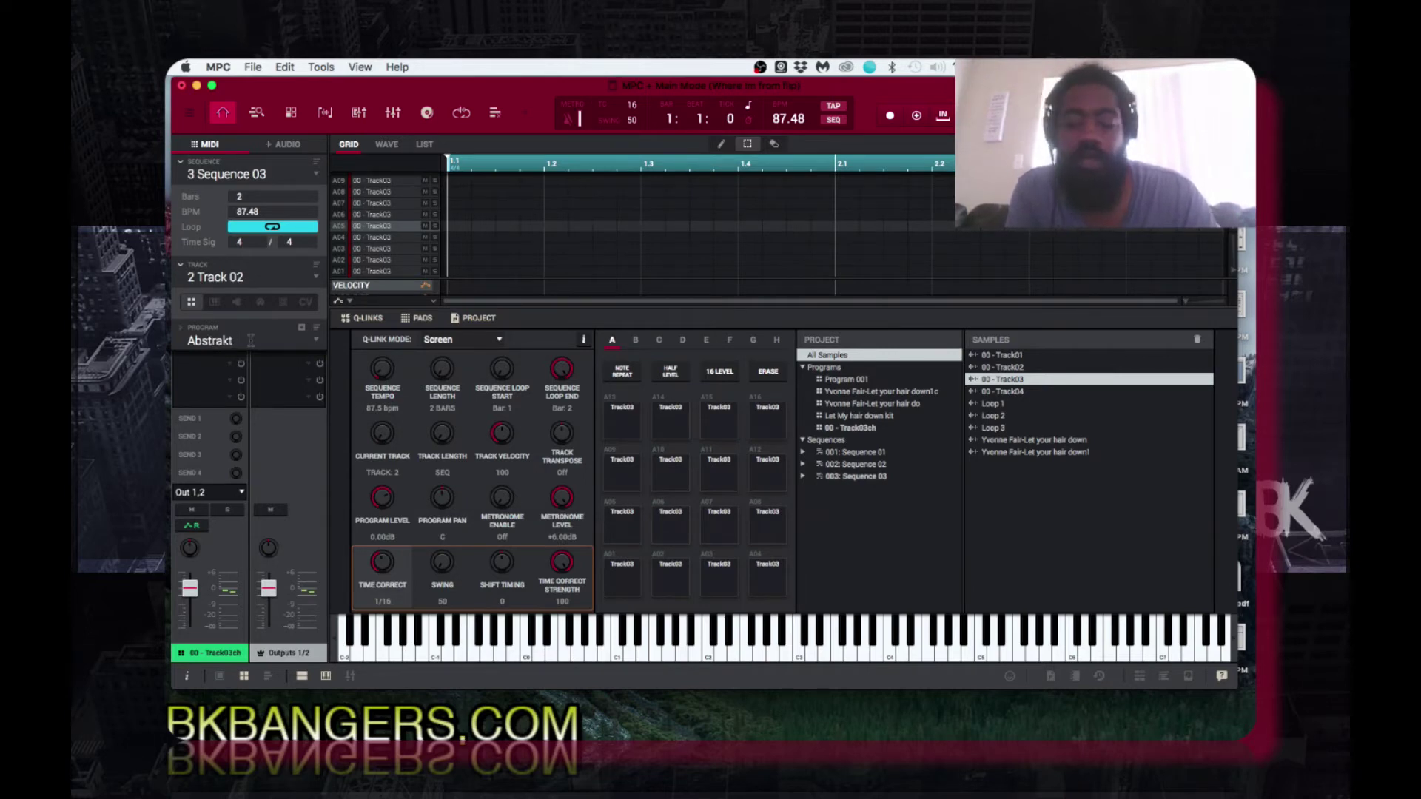
{"action": "type", "text": "Soul"}
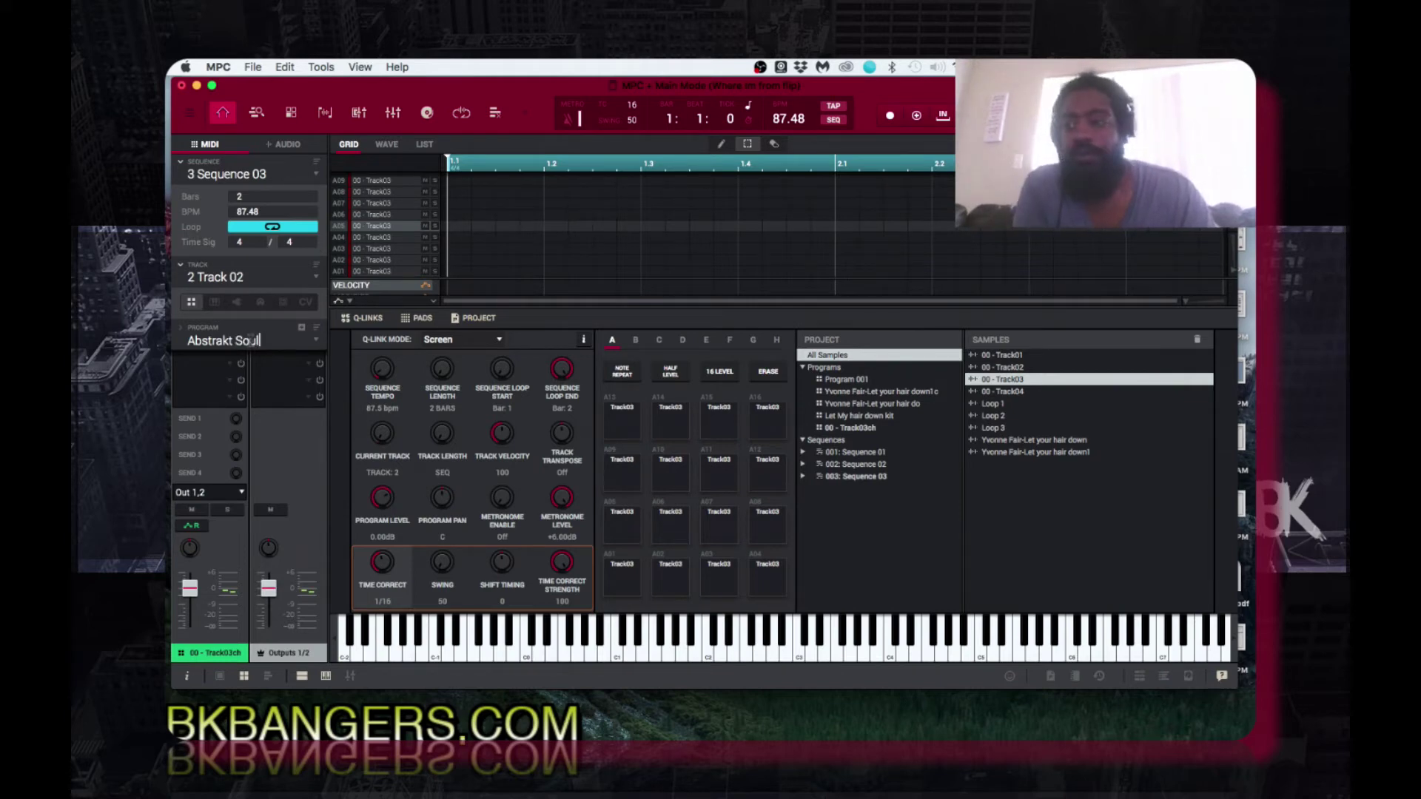
{"action": "key", "text": "Return"}
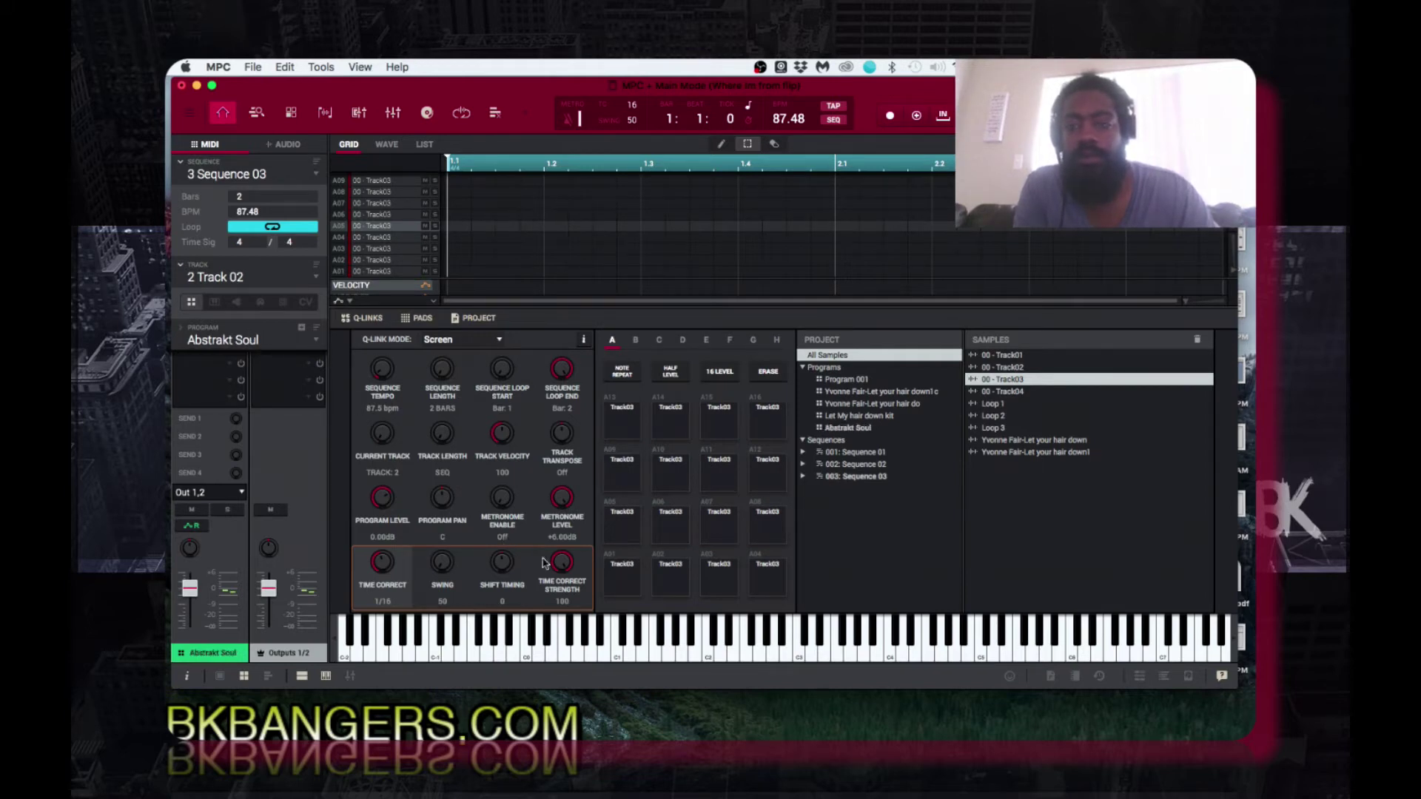
- Audition the slices on pads A01, A02 and A04 of the Abstrakt Soul program
{"action": "left_click", "coordinate": [626, 581]}
{"action": "left_click", "coordinate": [685, 577]}
{"action": "left_click", "coordinate": [768, 577]}
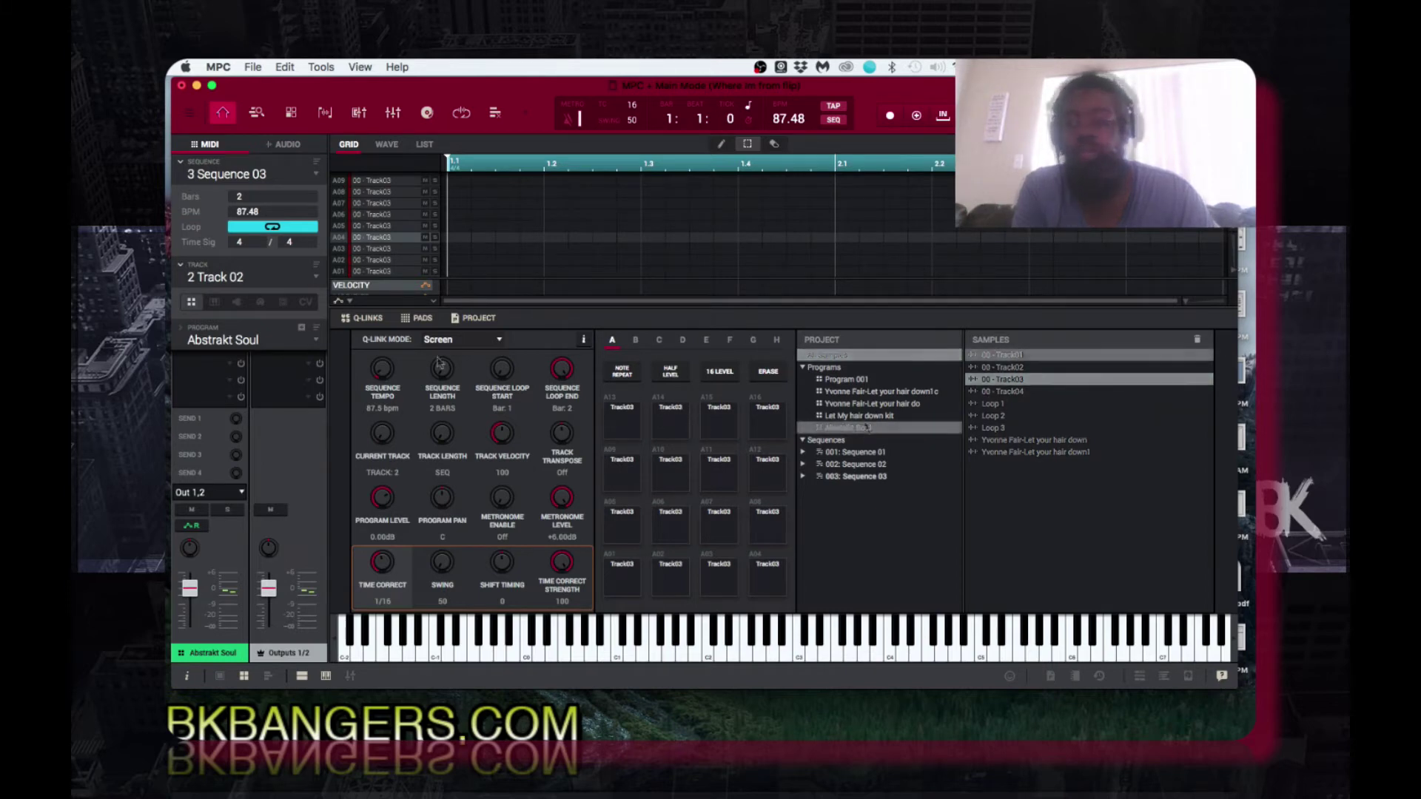
- Rename the 00 - Track03 sample used by the Abstrakt Soul program to Abstrakt Soul
{"action": "left_click", "coordinate": [865, 427]}
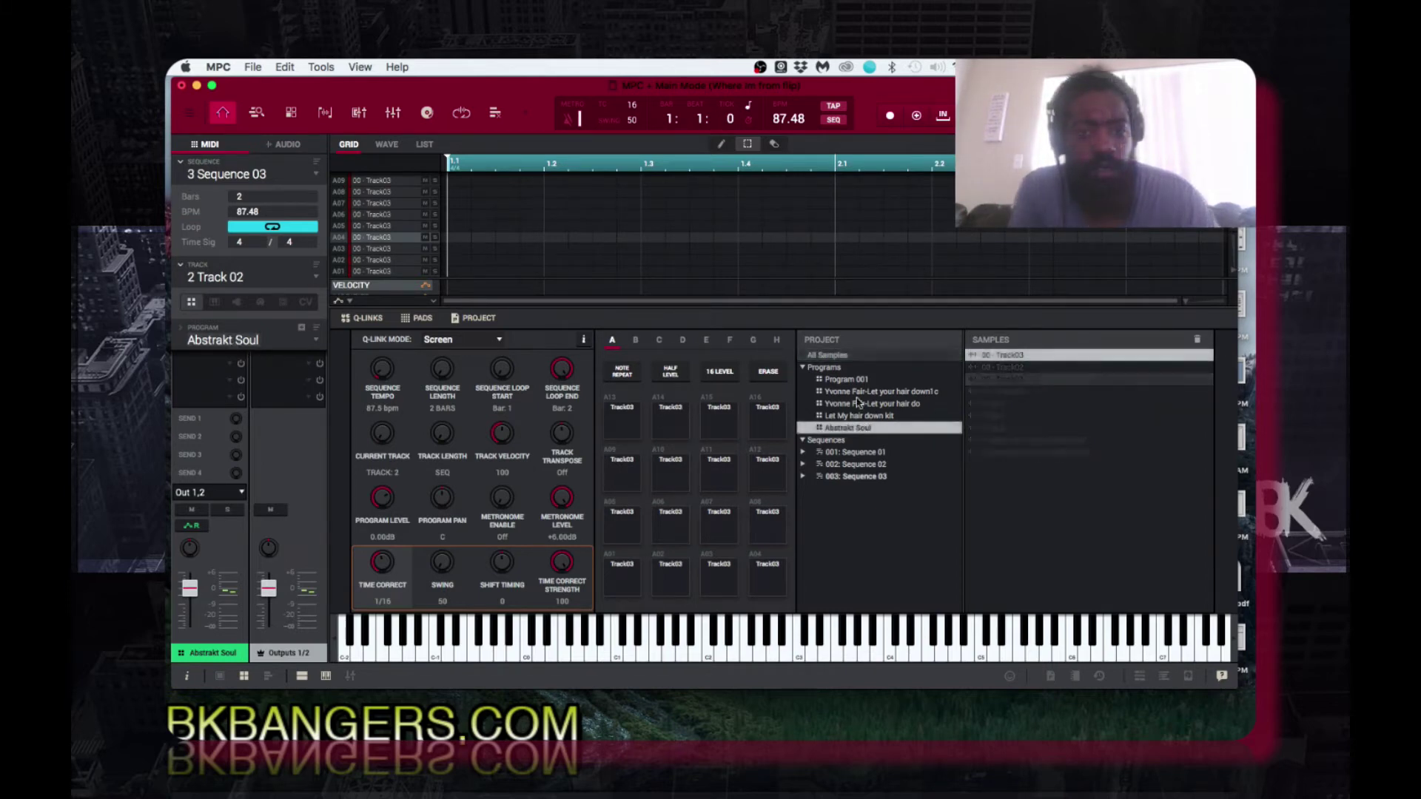
{"action": "right_click", "coordinate": [1016, 357]}
{"action": "left_click", "coordinate": [992, 397]}
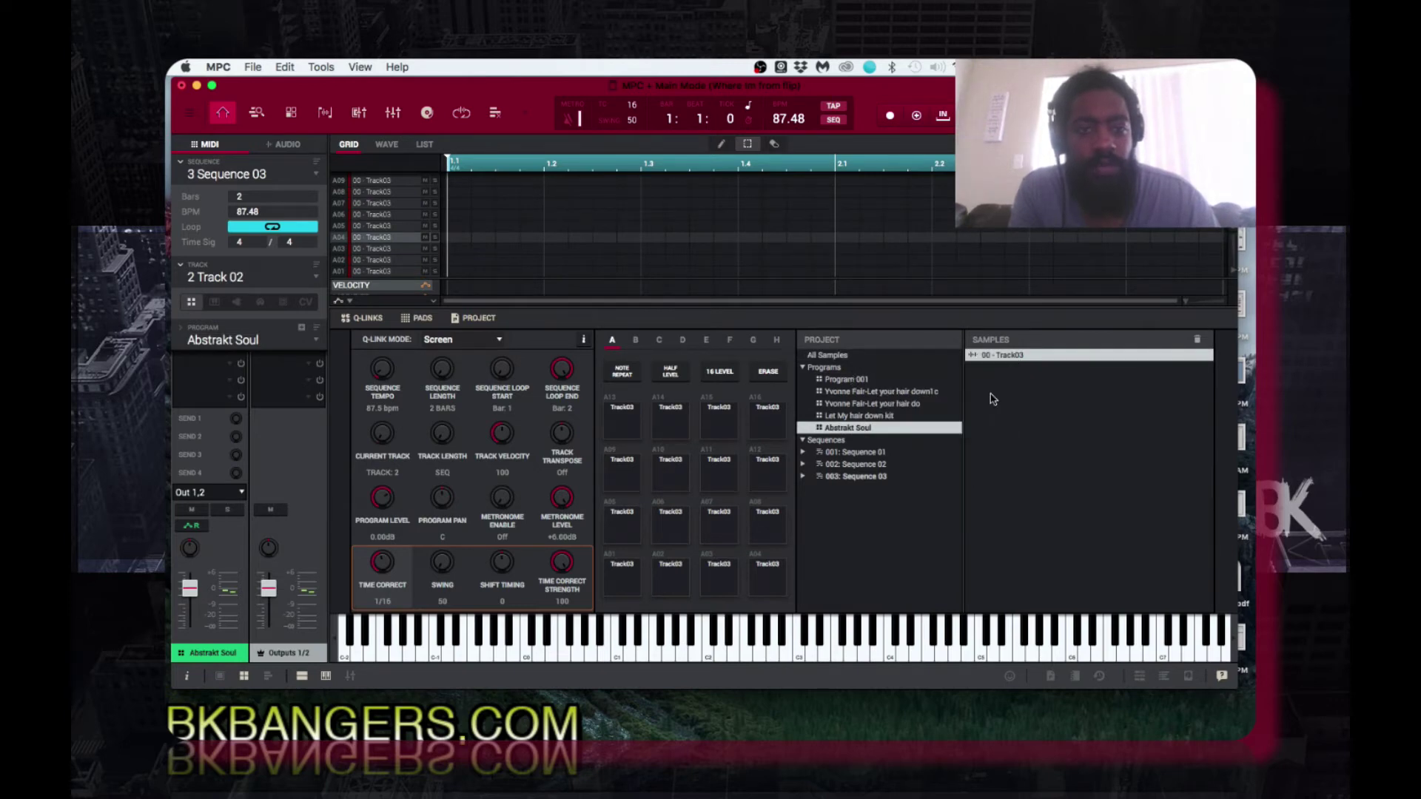
{"action": "type", "text": "A"}
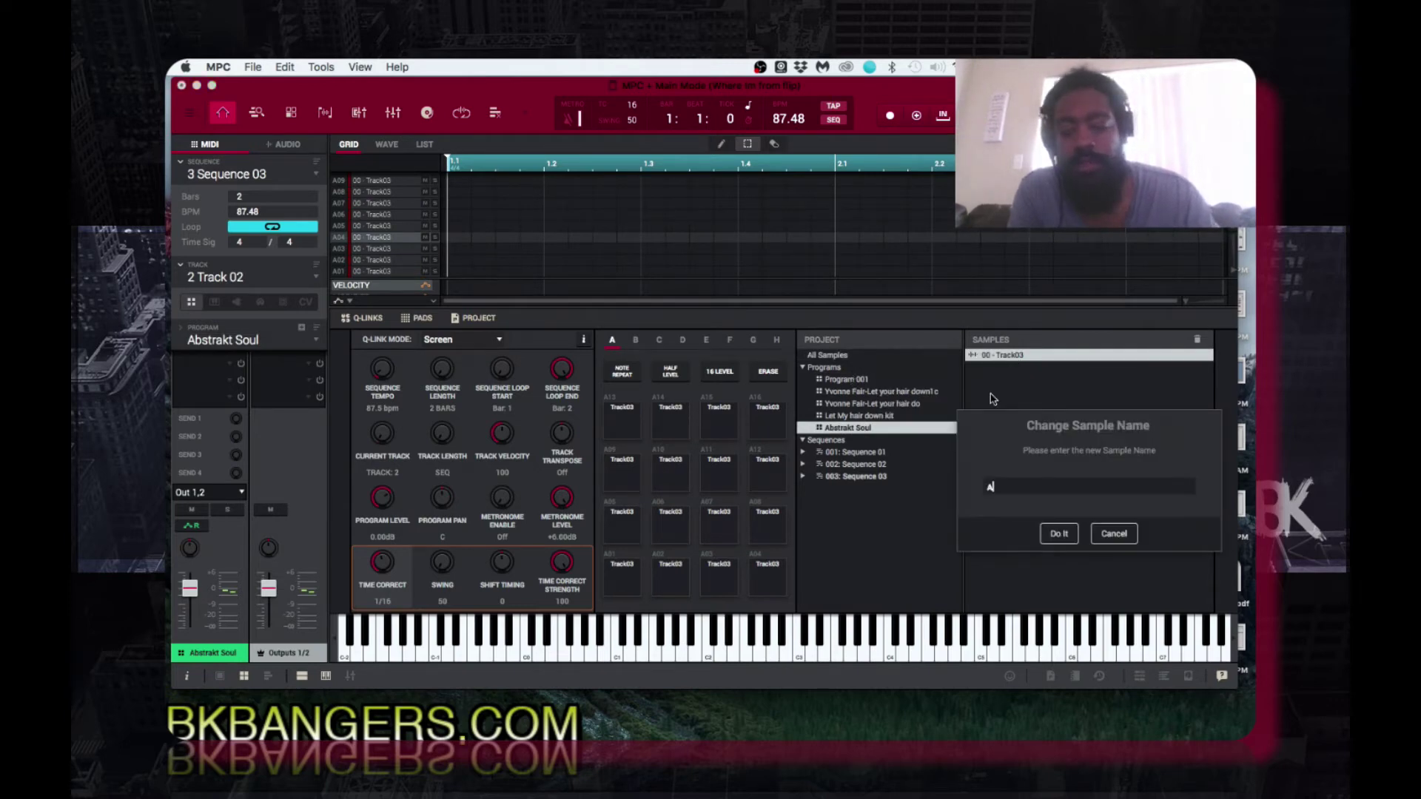
{"action": "type", "text": "bstra"}
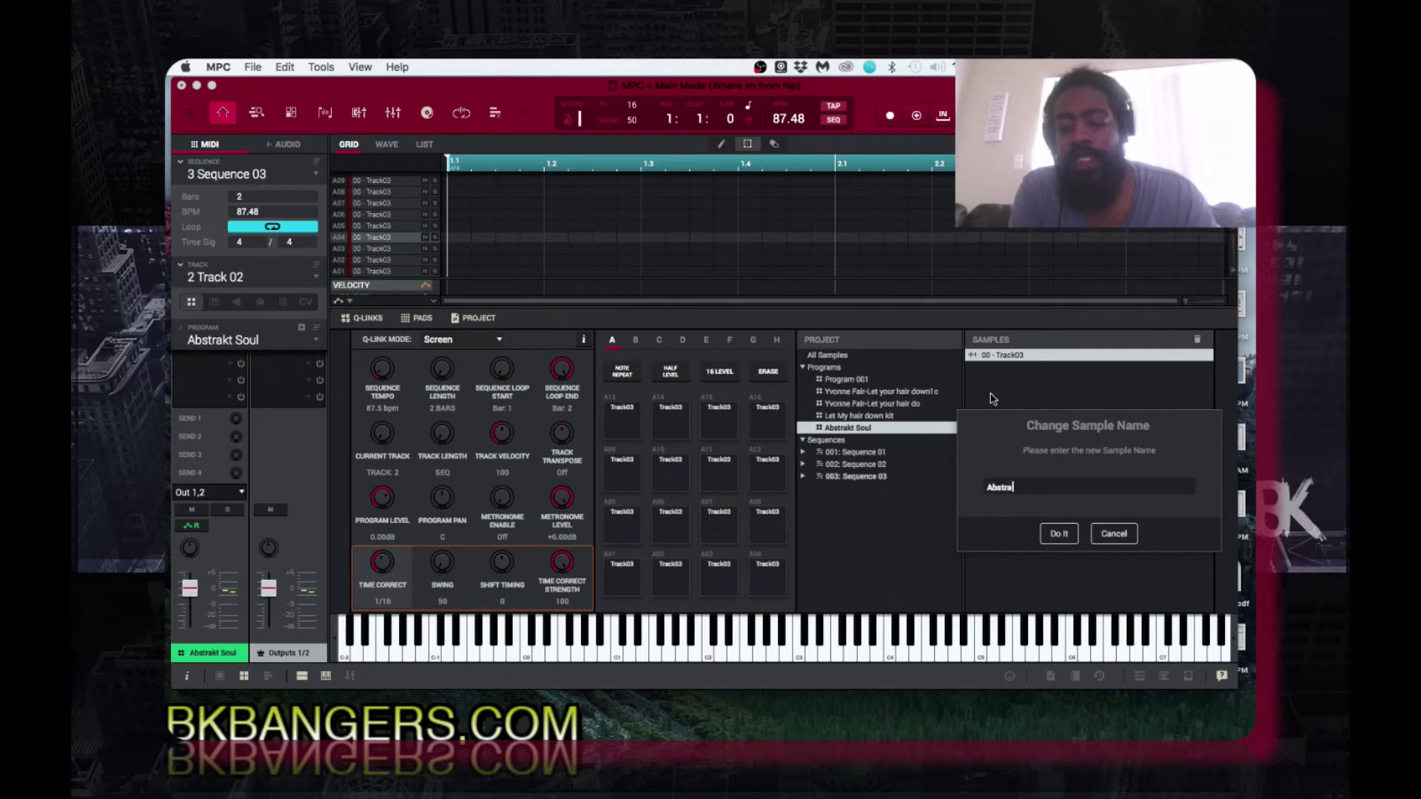
{"action": "type", "text": "kt "}
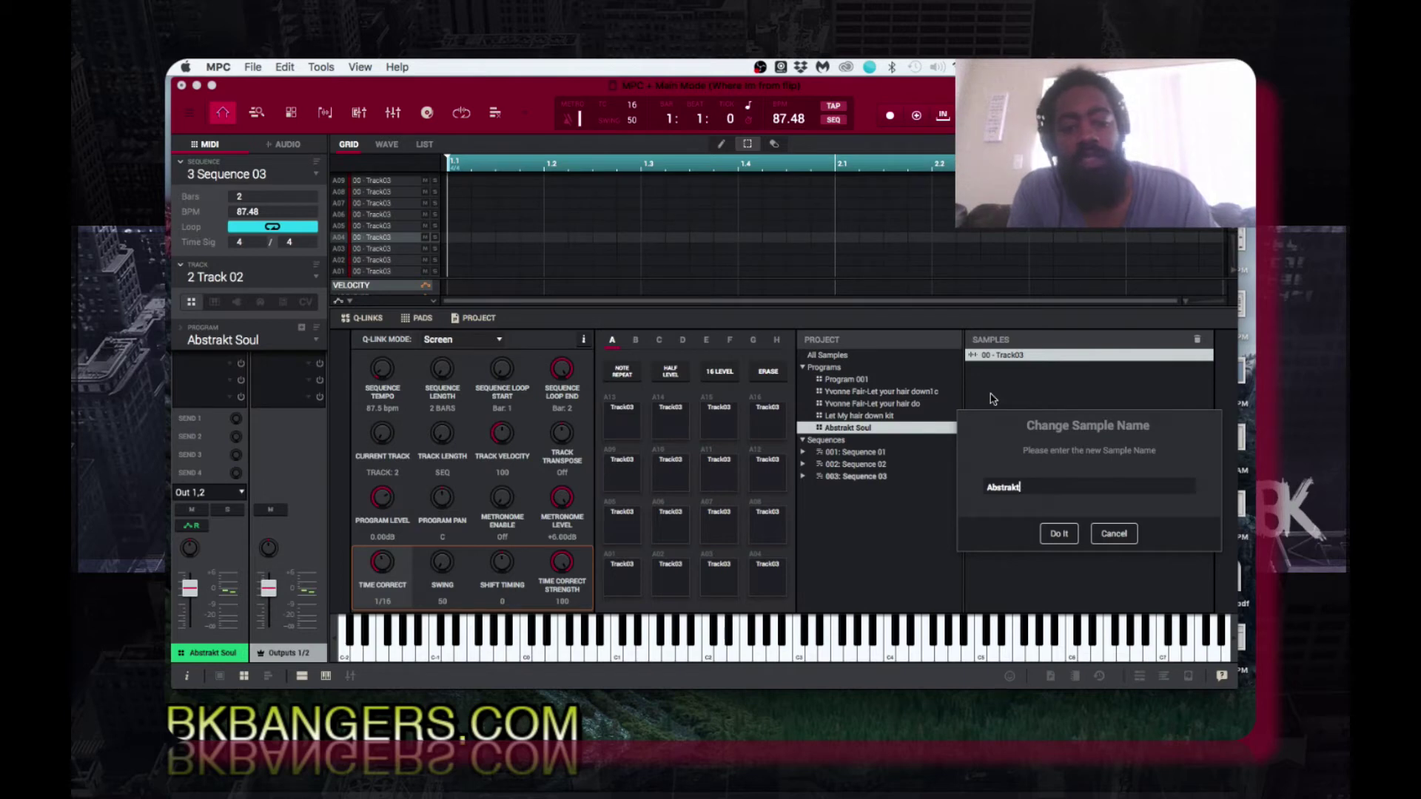
{"action": "type", "text": " S"}
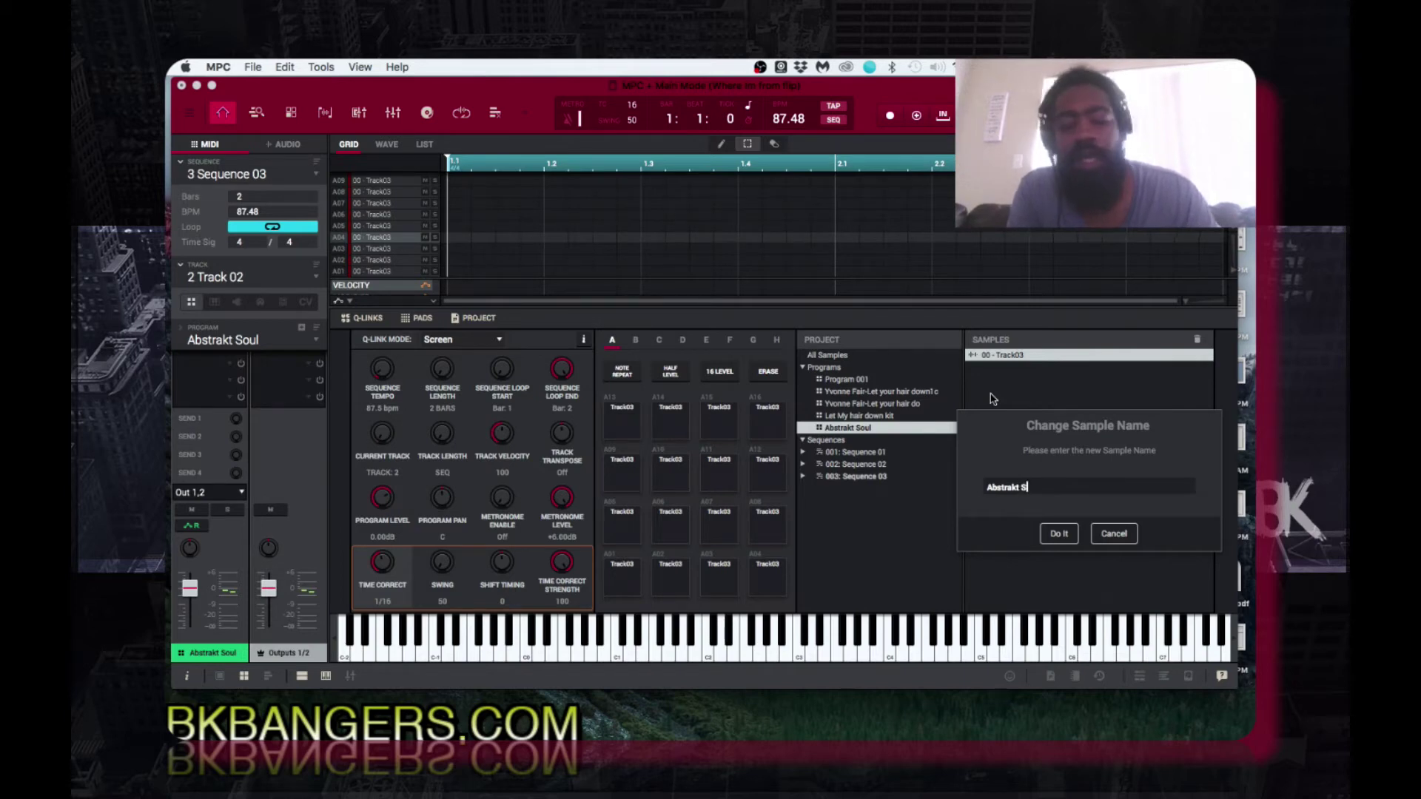
{"action": "type", "text": "oul"}
{"action": "key", "text": "Return"}
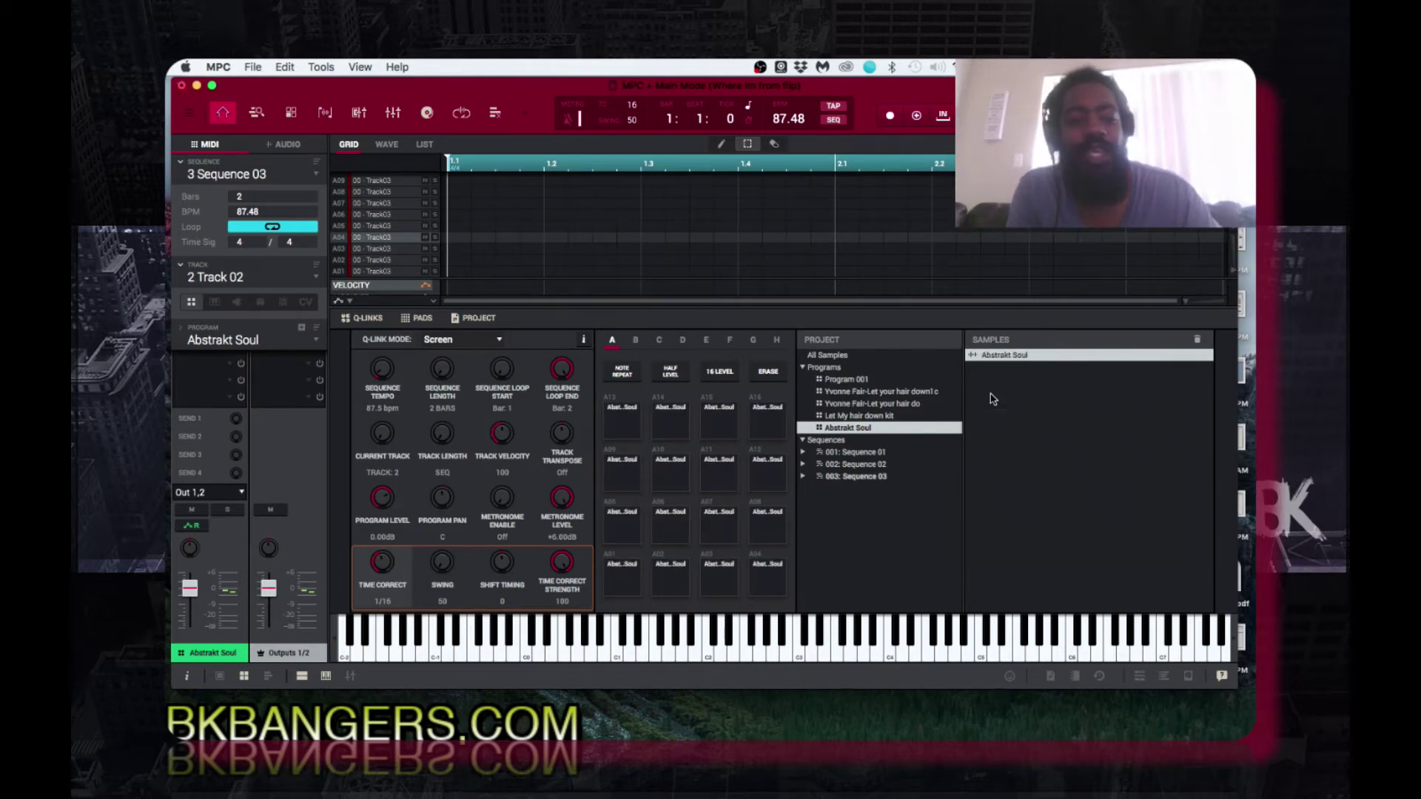
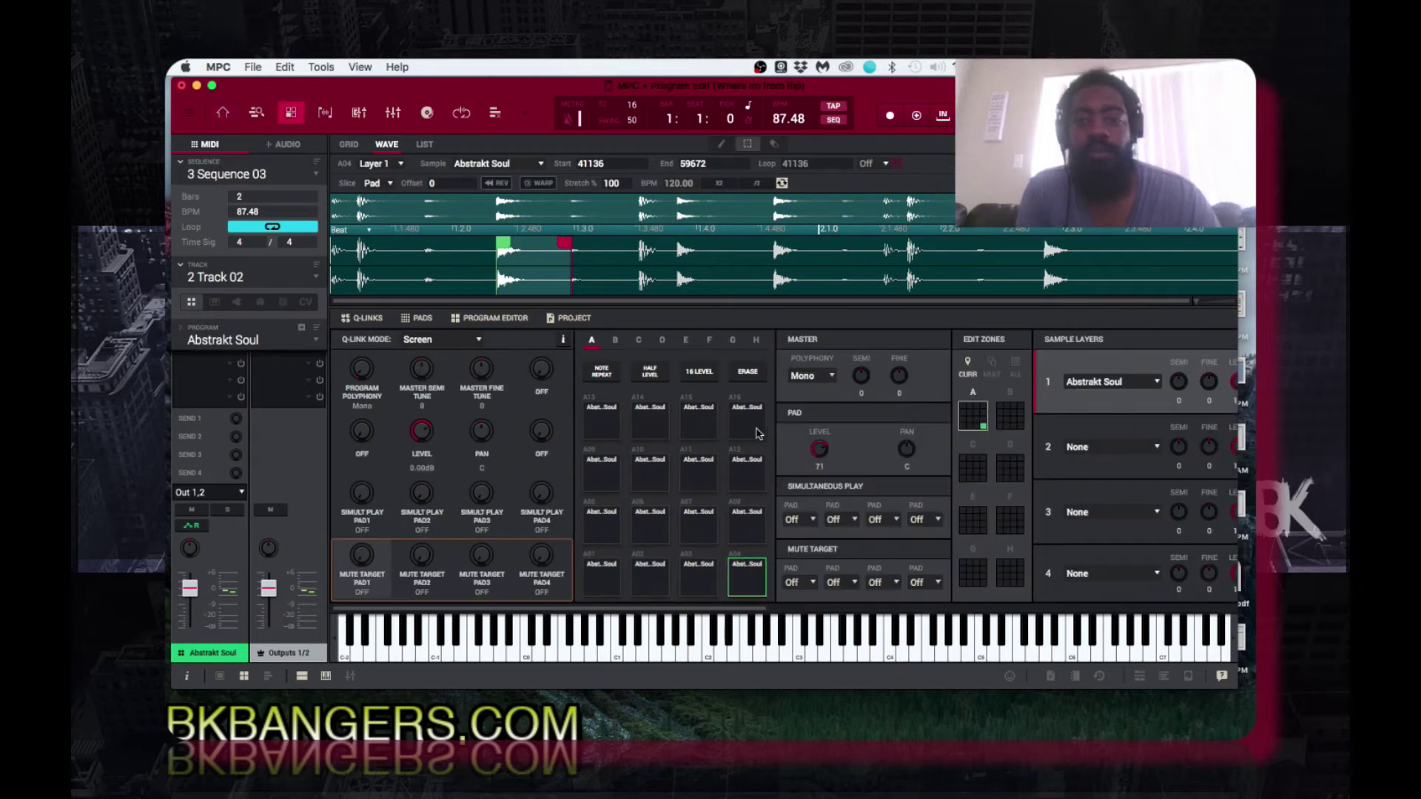
- Set the program's edit zones to All, check the Abstrakt Soul sample's BPM in the Trim view, and return to Program Edit
{"action": "left_click", "coordinate": [1017, 366]}
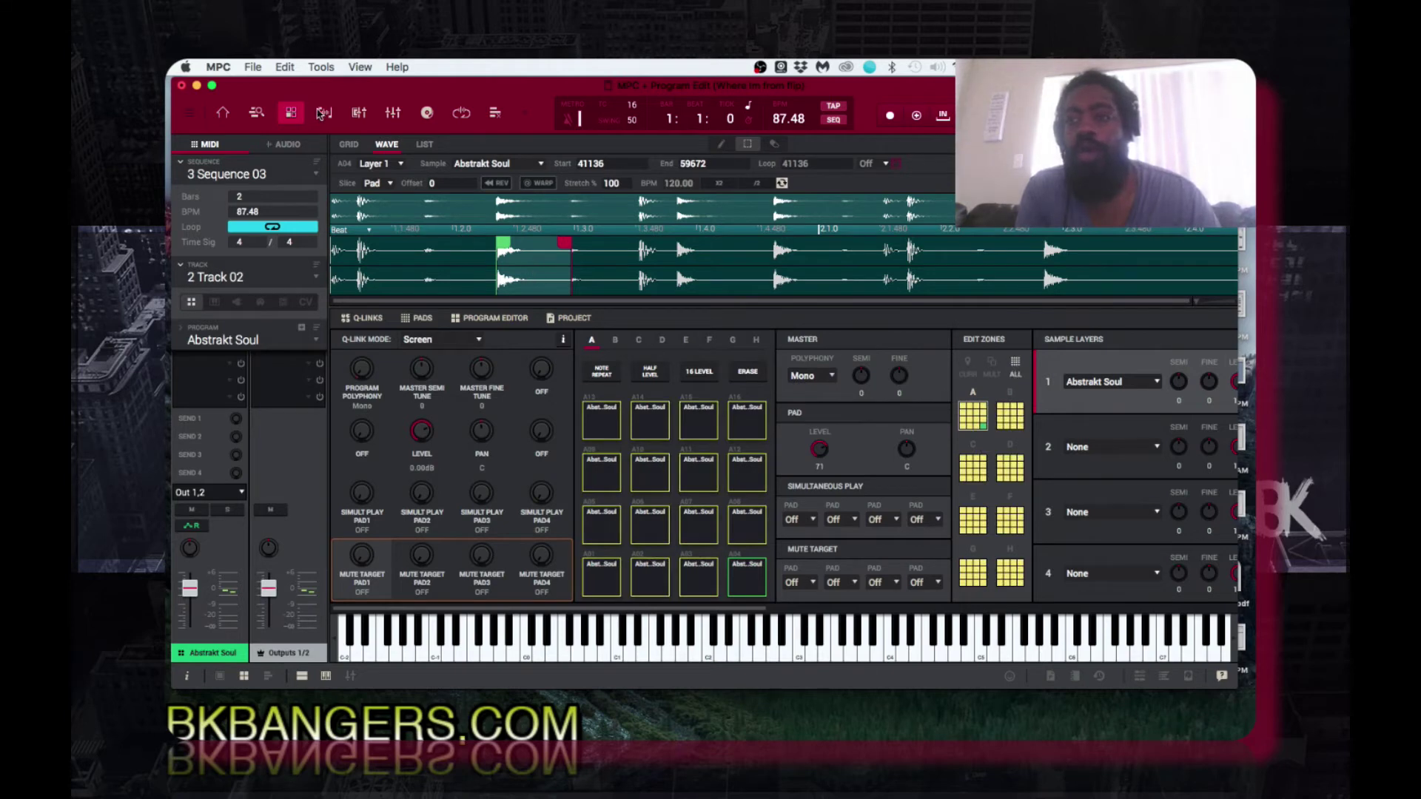
{"action": "left_click", "coordinate": [320, 113]}
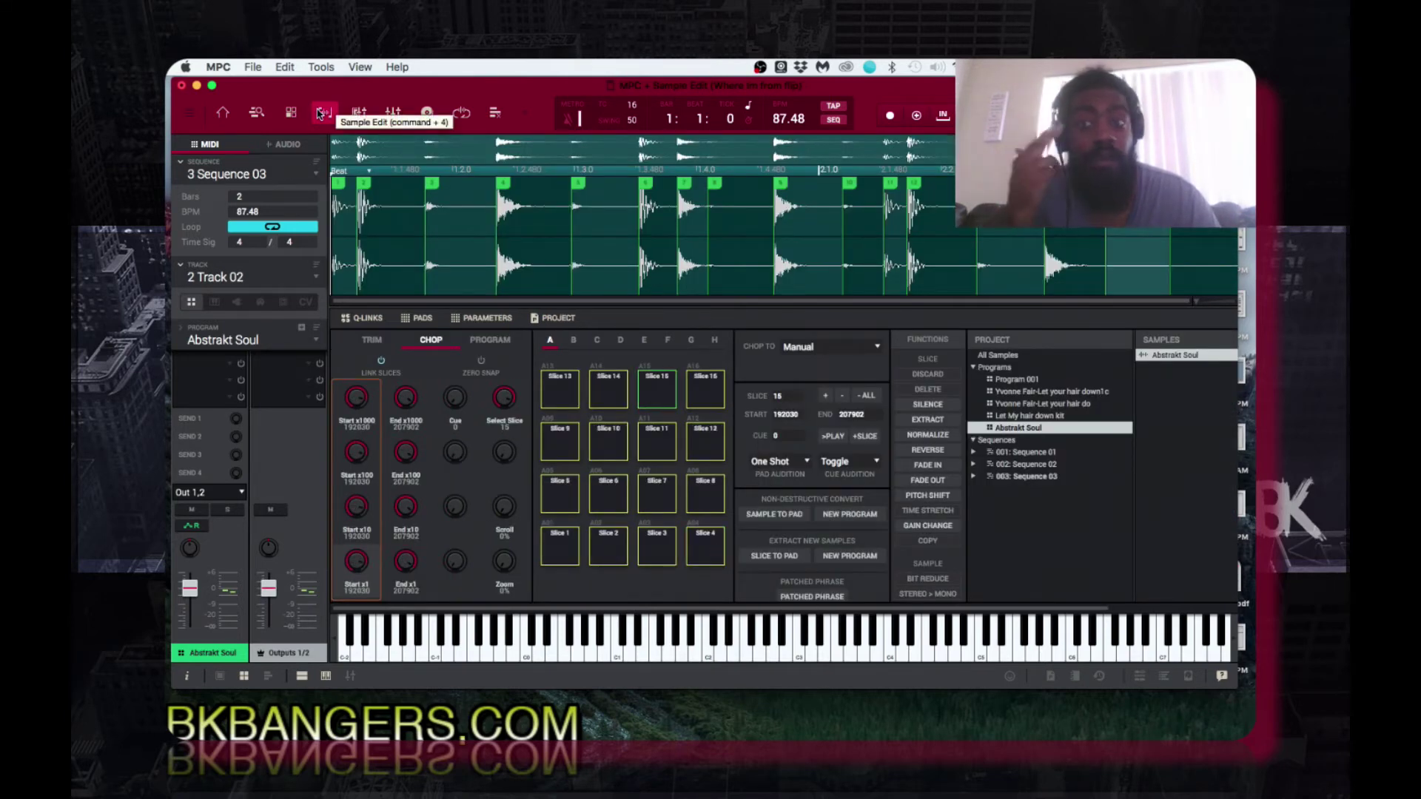
{"action": "left_click", "coordinate": [381, 344]}
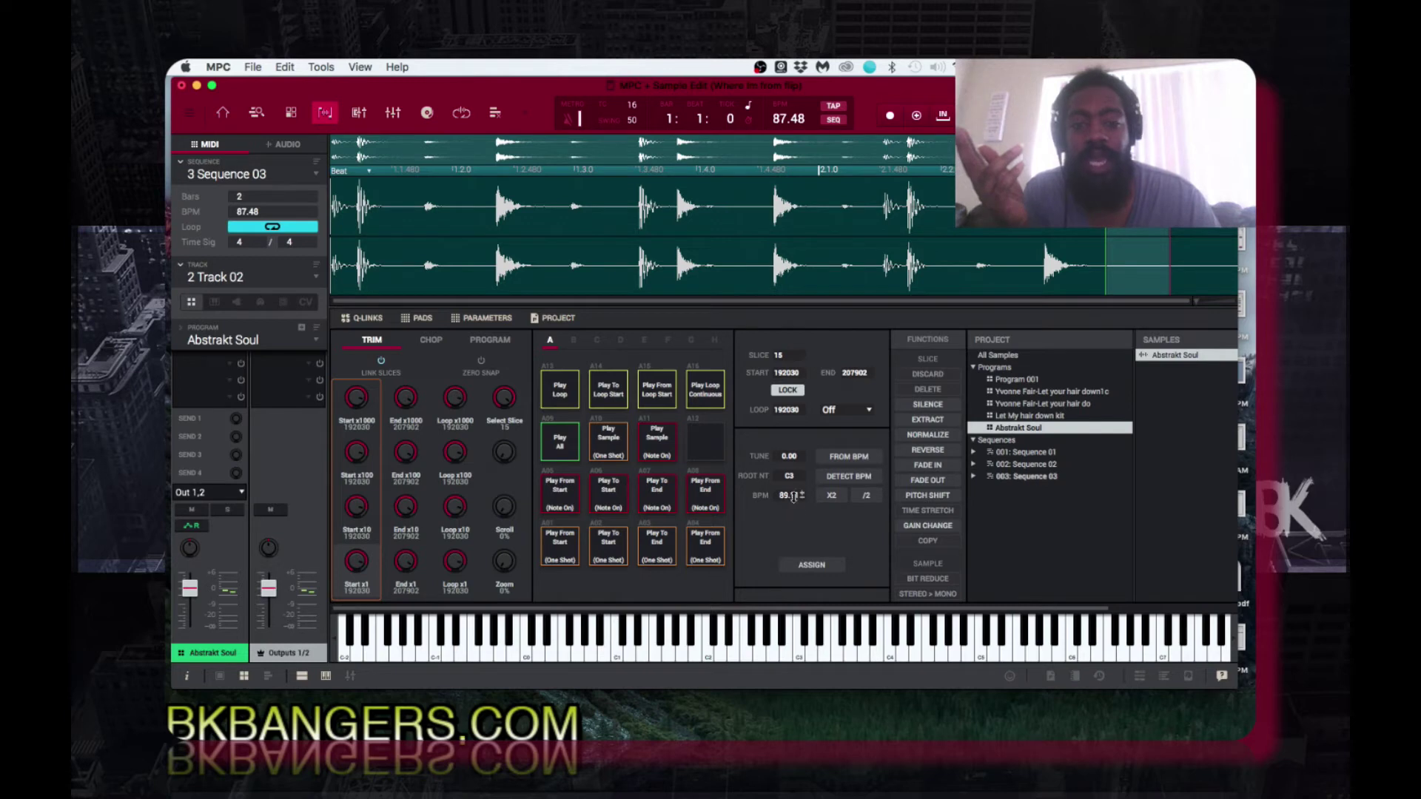
{"action": "left_click", "coordinate": [291, 113]}
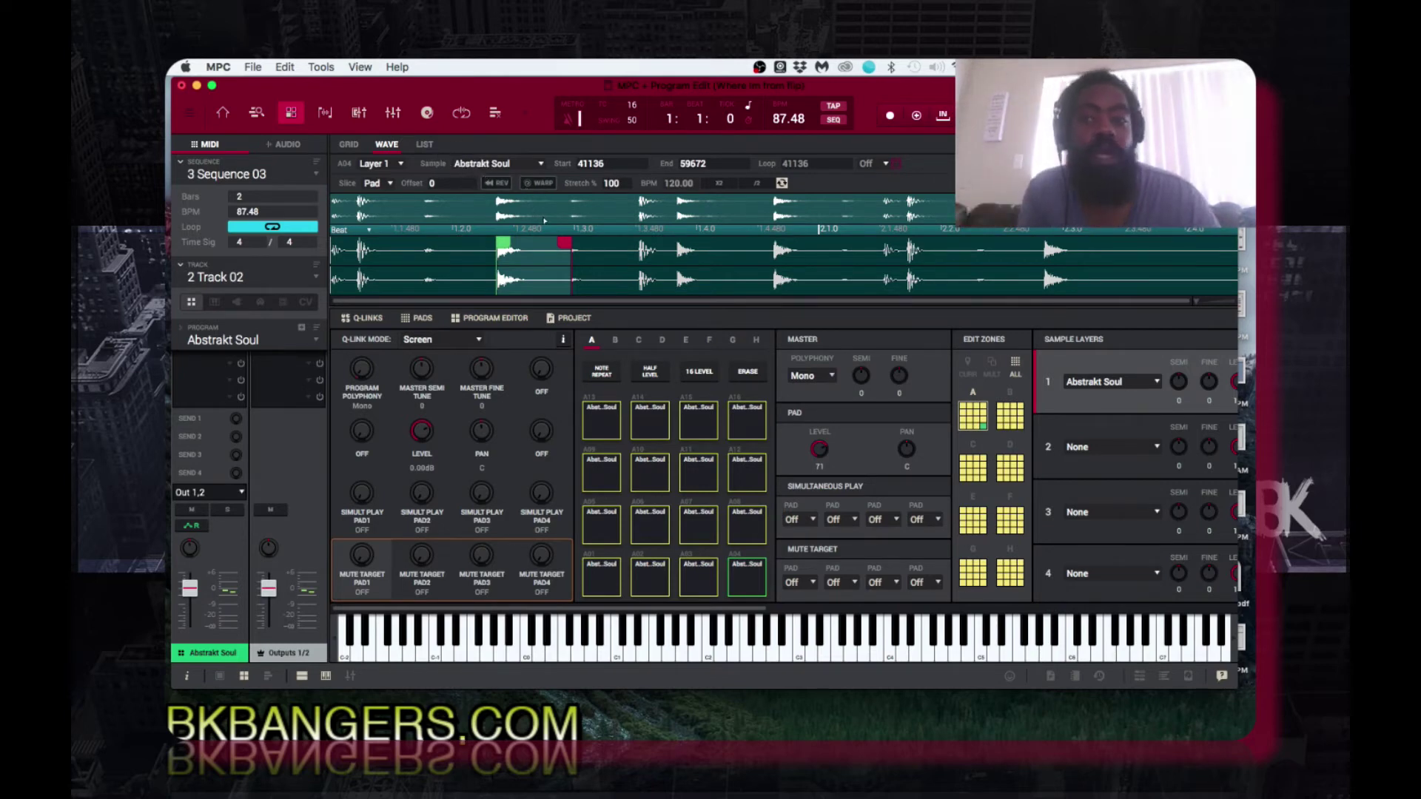
- Enable Warp on layer 1 for all pads and set the layer's BPM to 89.11
{"action": "left_click", "coordinate": [541, 184]}
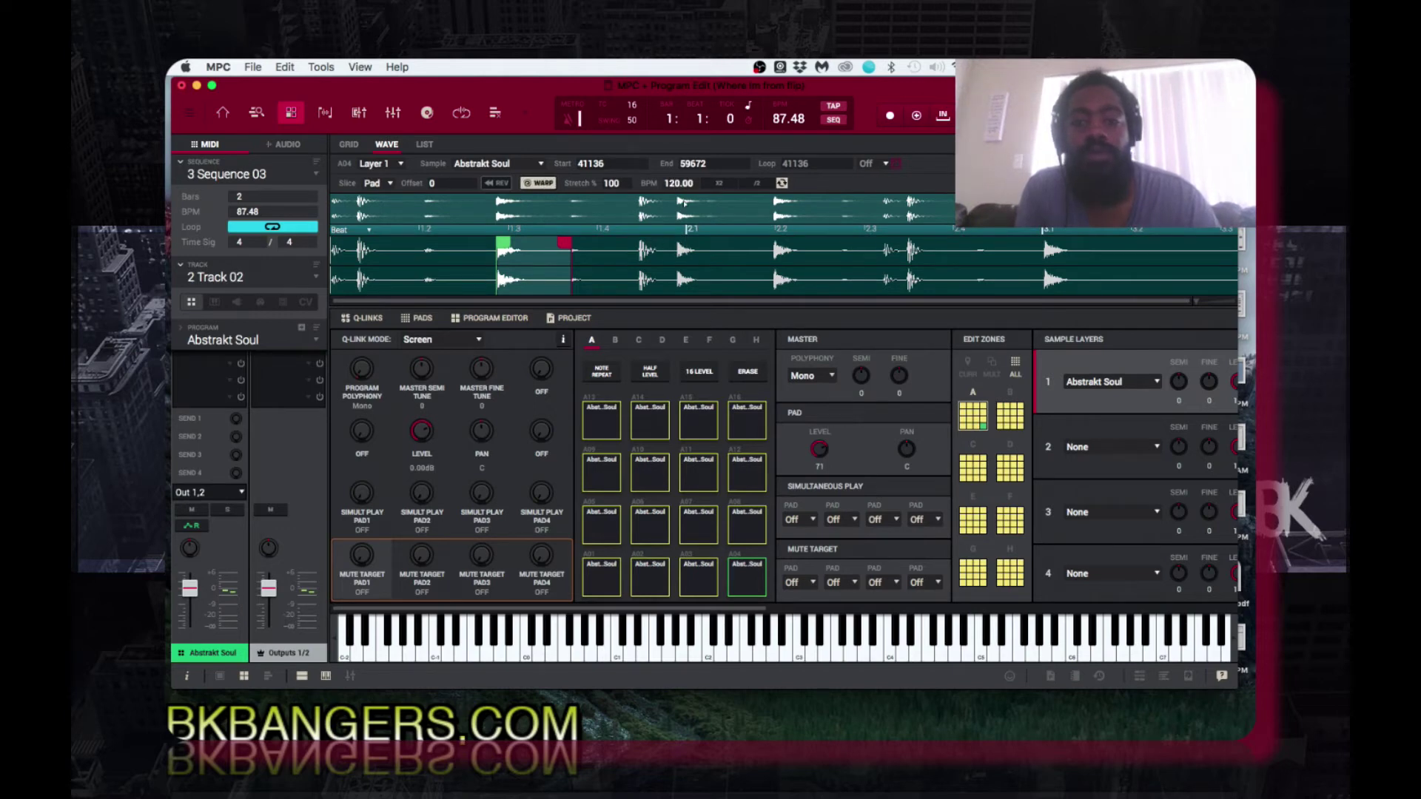
{"action": "left_click_drag", "start_coordinate": [675, 182], "coordinate": [674, 180]}
{"action": "type", "text": "89.11"}
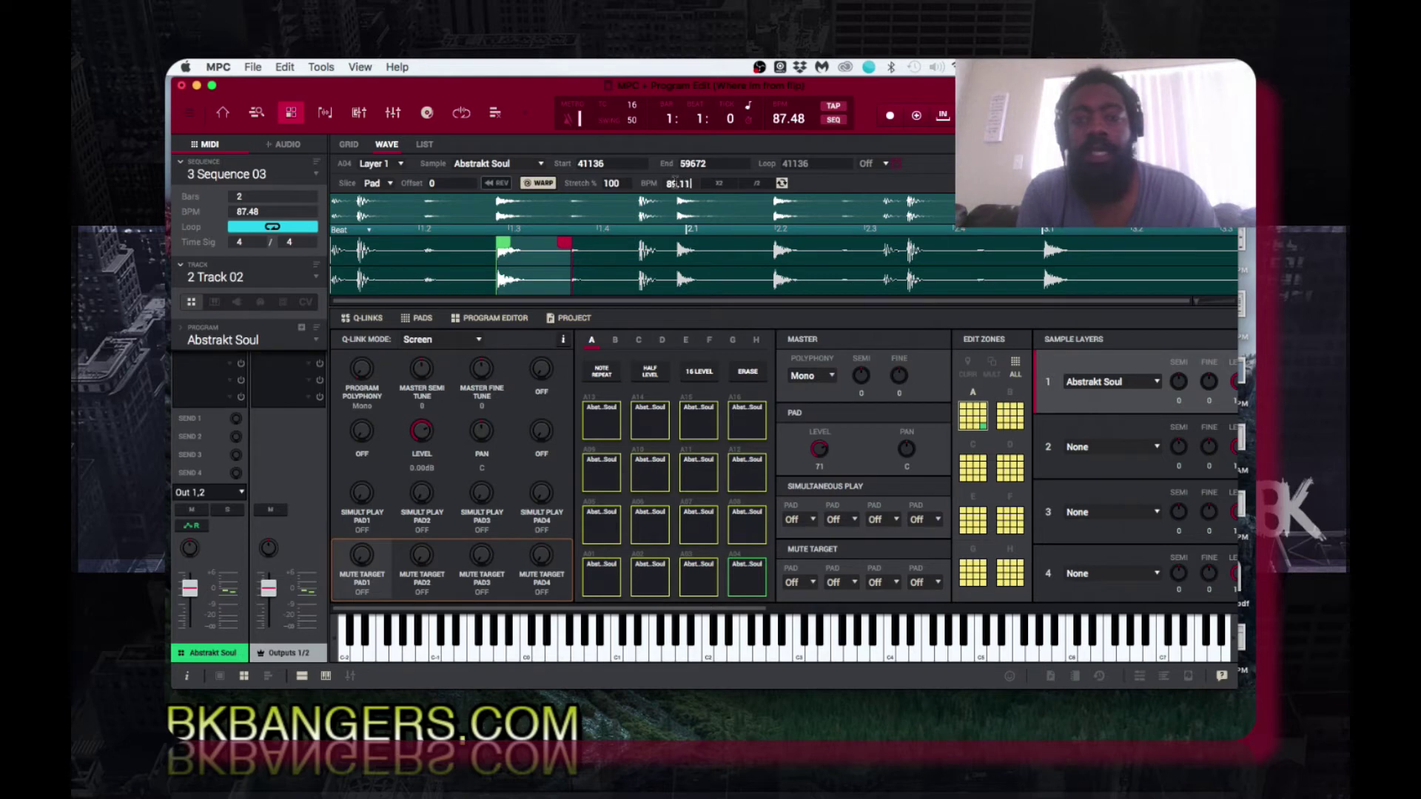
{"action": "key", "text": "Return"}
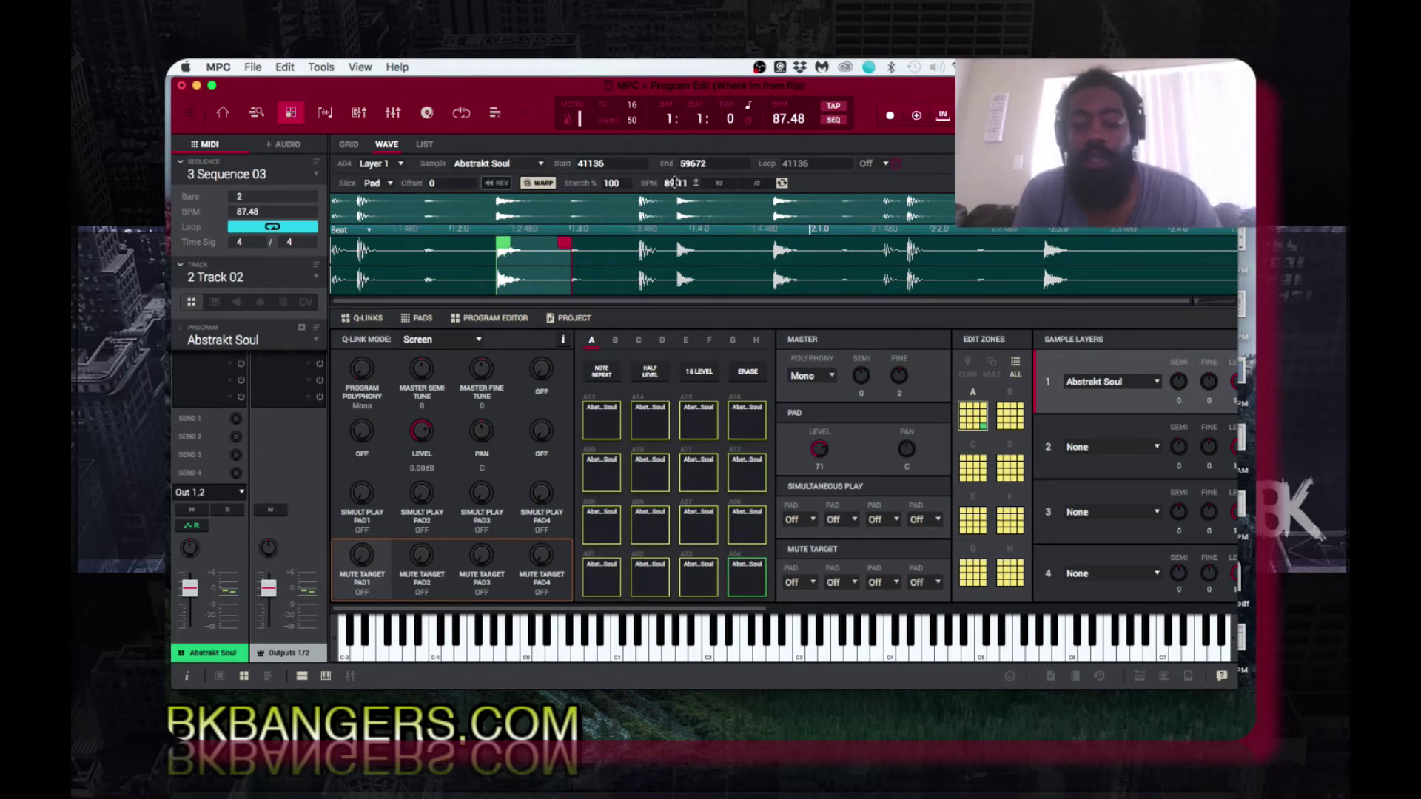
{"action": "double_click", "coordinate": [675, 182]}
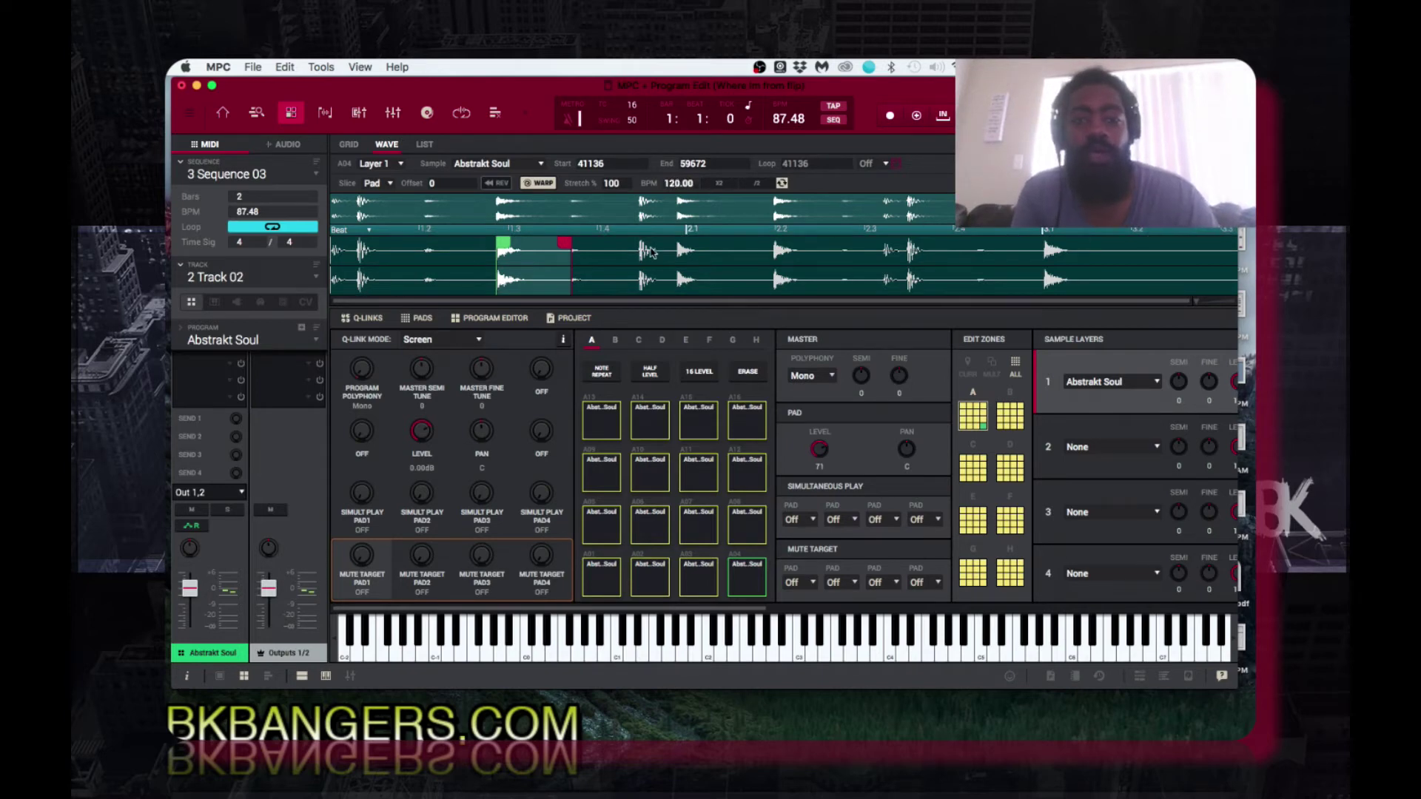
{"action": "key", "text": "super+z"}
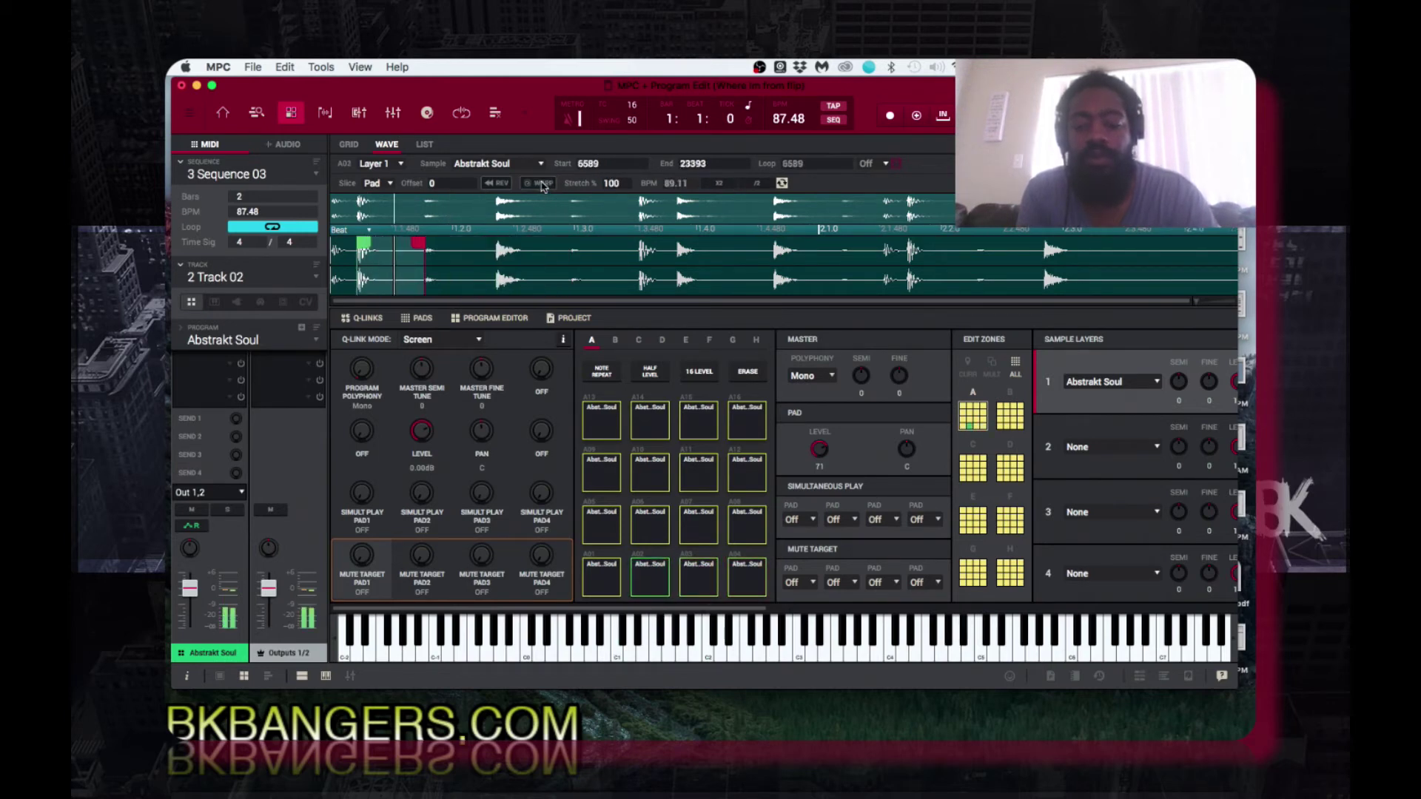
- Compare the slices with Warp on and off, leave Warp enabled for all pads, and return to the grid view
{"action": "left_click", "coordinate": [540, 183]}
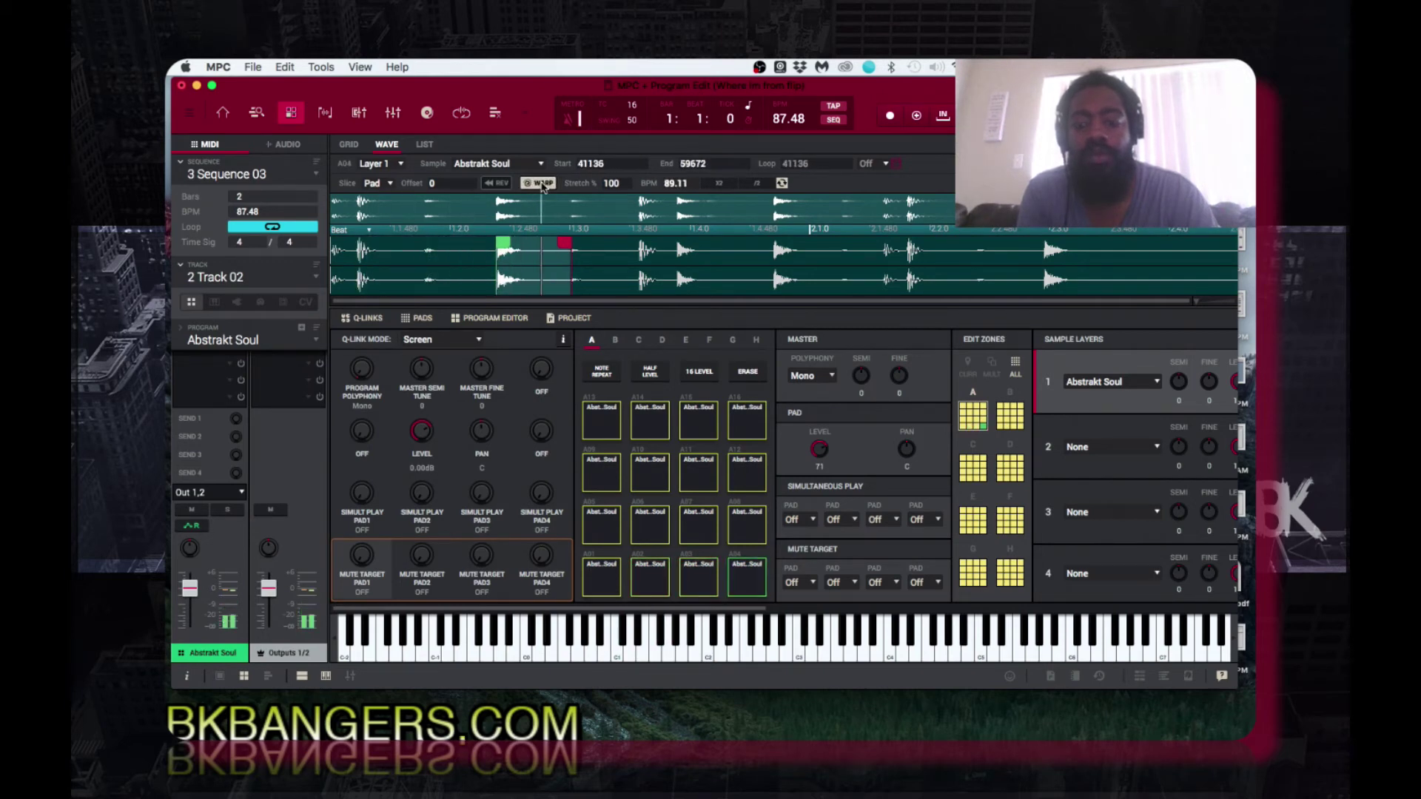
{"action": "left_click", "coordinate": [541, 183]}
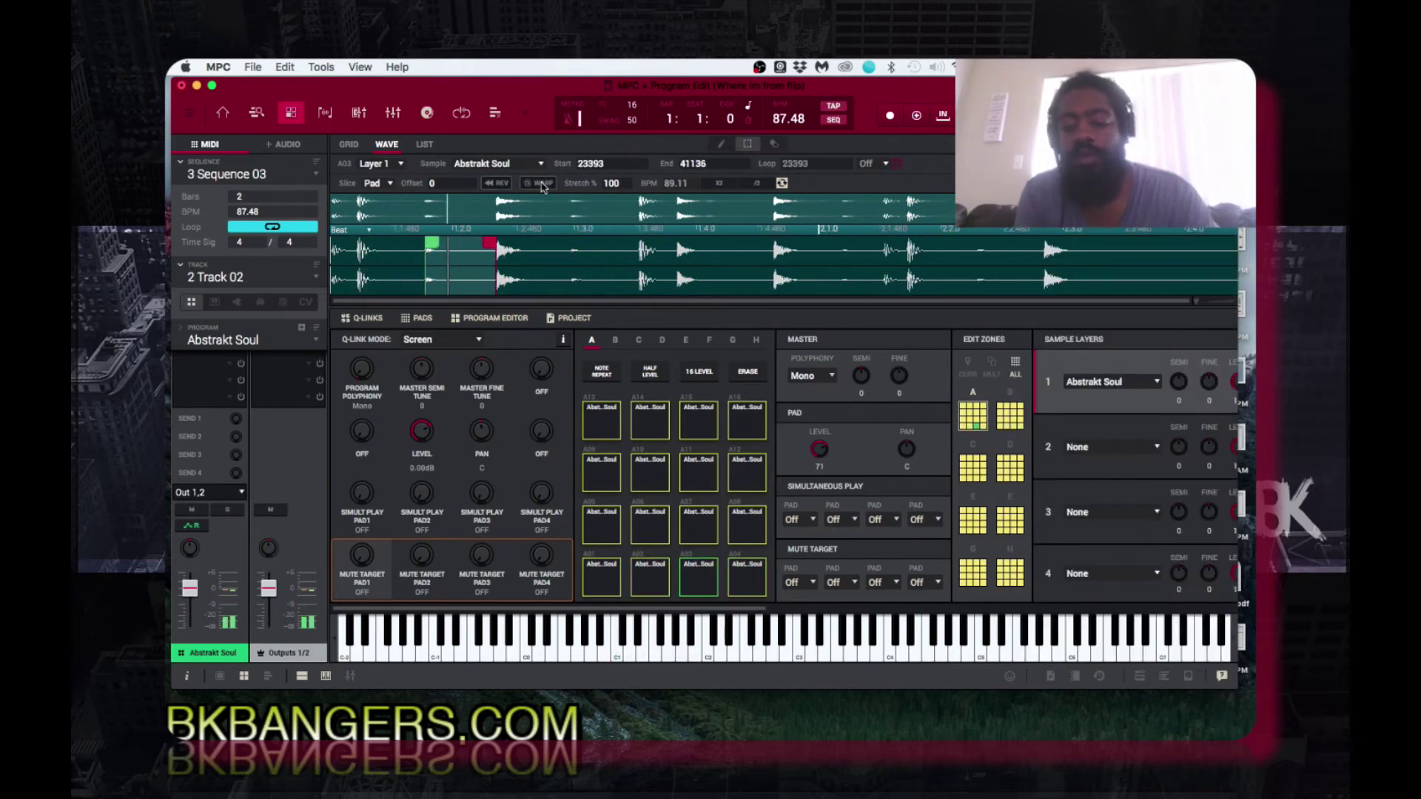
{"action": "left_click", "coordinate": [541, 184]}
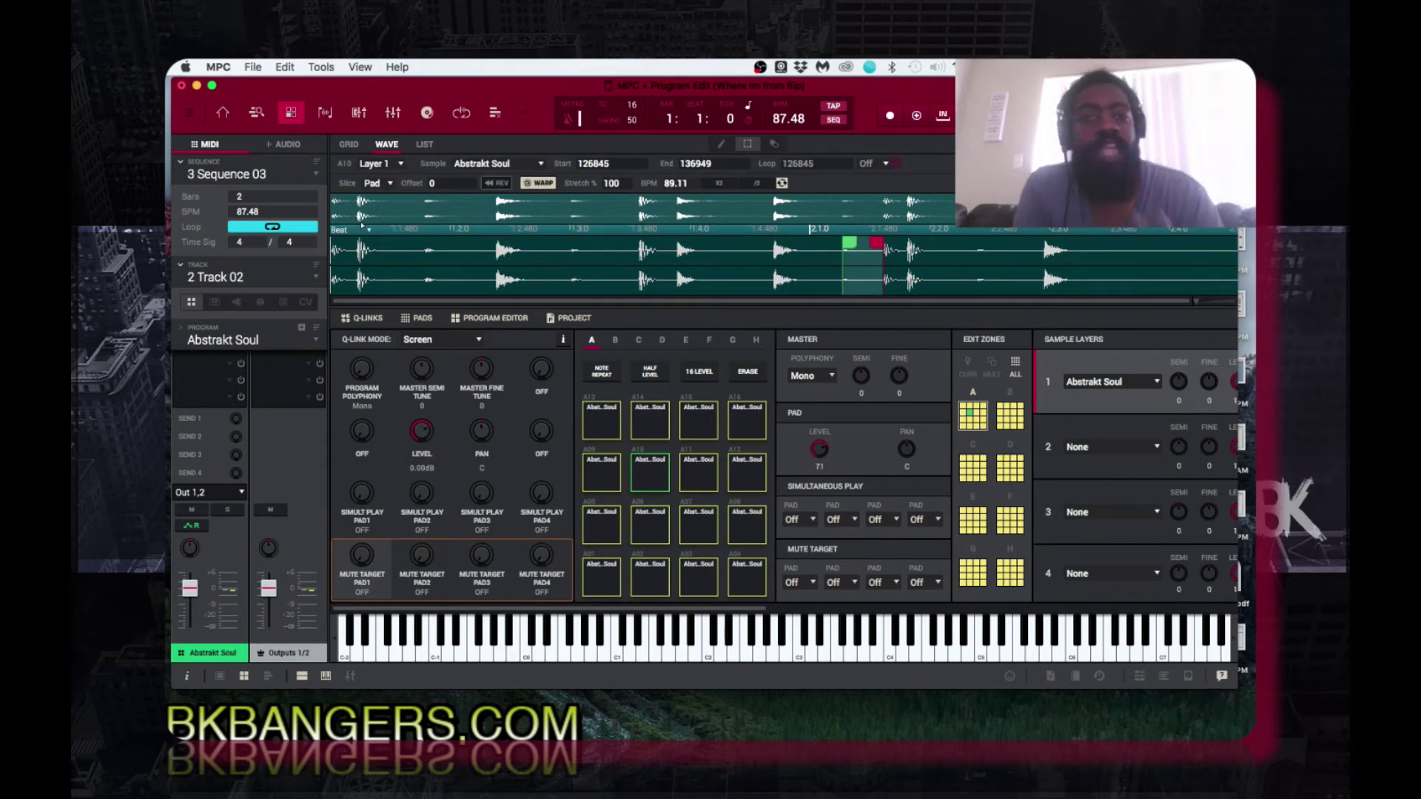
{"action": "left_click", "coordinate": [348, 144]}
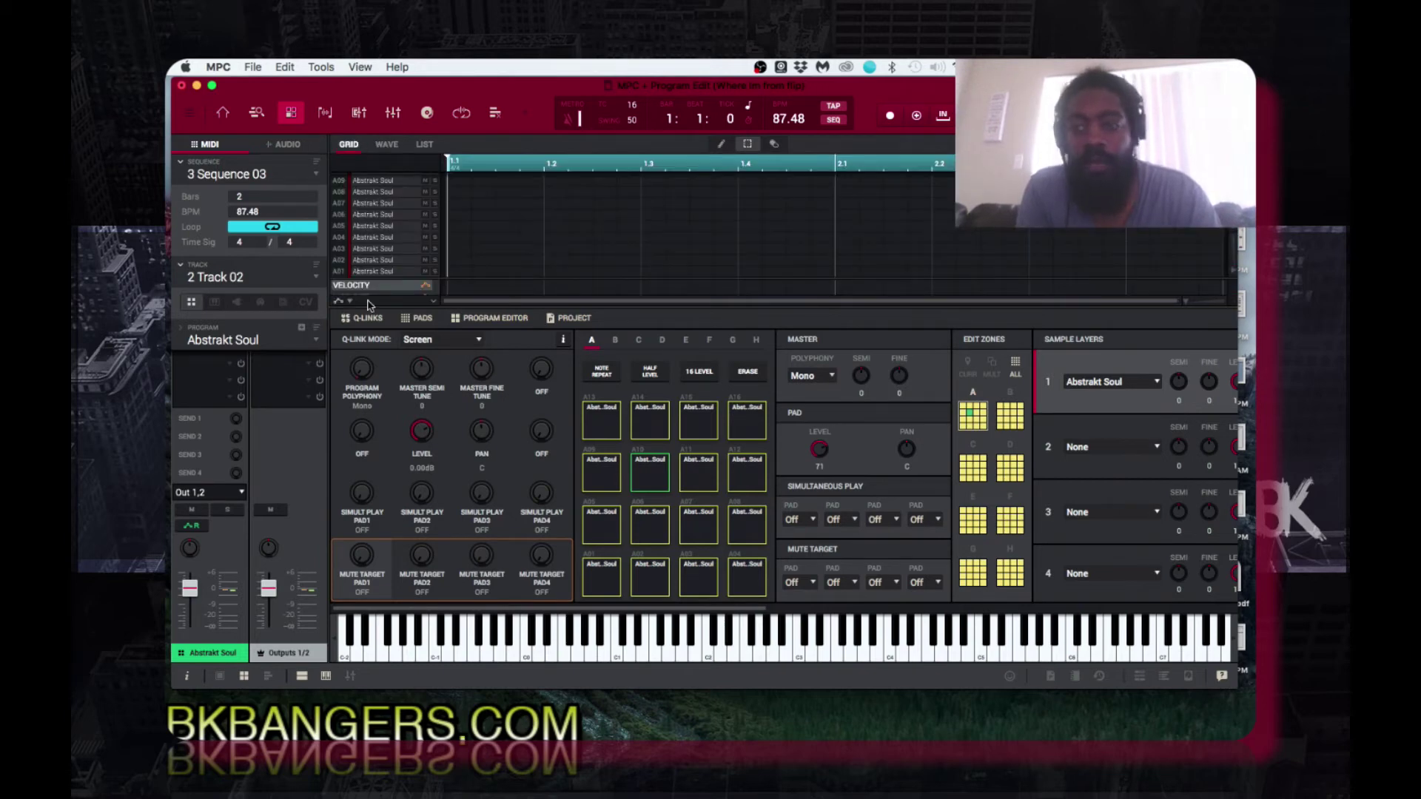
- Start saving the current program and choose the Beats folder on the G-DRIVE SOUNDS PLUS drive as the destination
{"action": "left_click", "coordinate": [253, 66]}
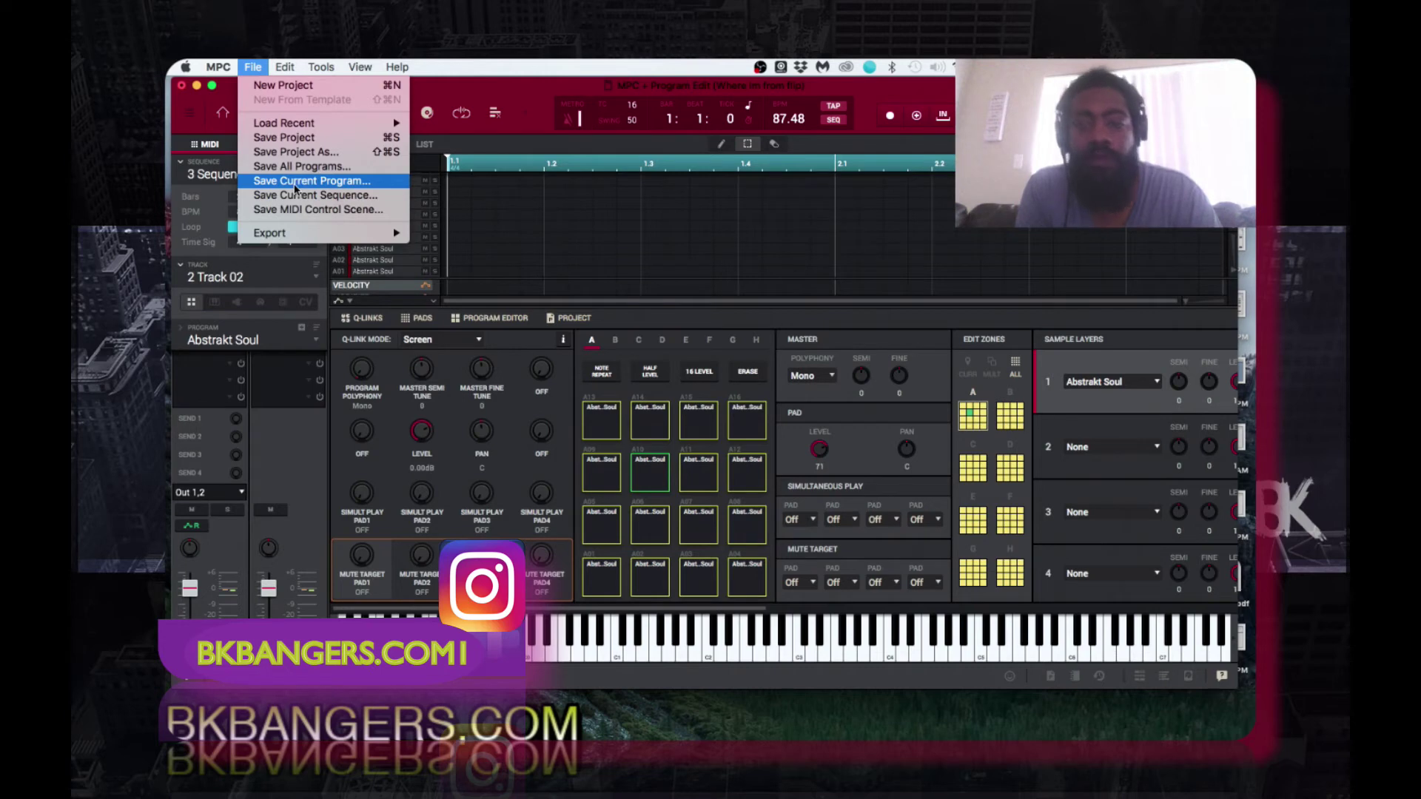
{"action": "left_click", "coordinate": [295, 189]}
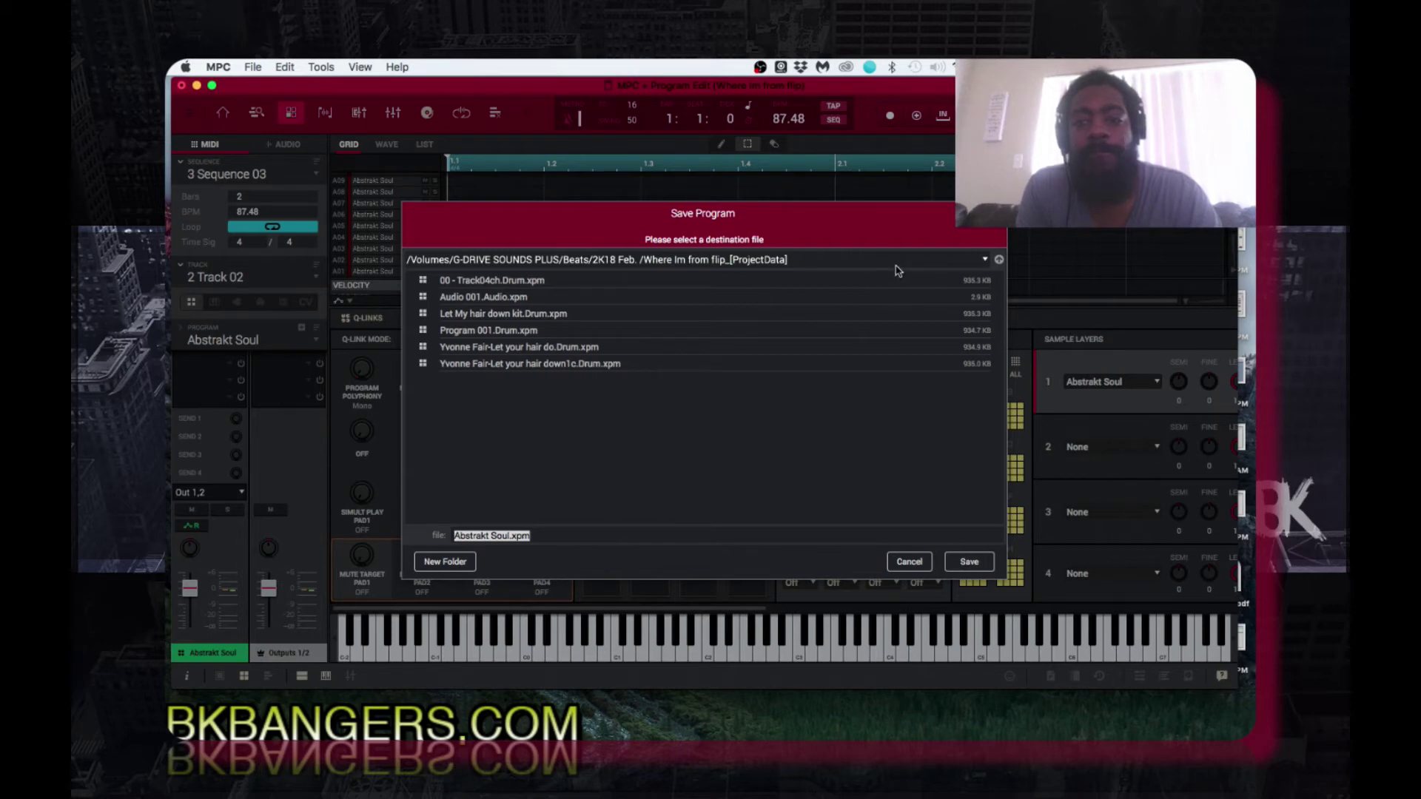
{"action": "left_click", "coordinate": [985, 260]}
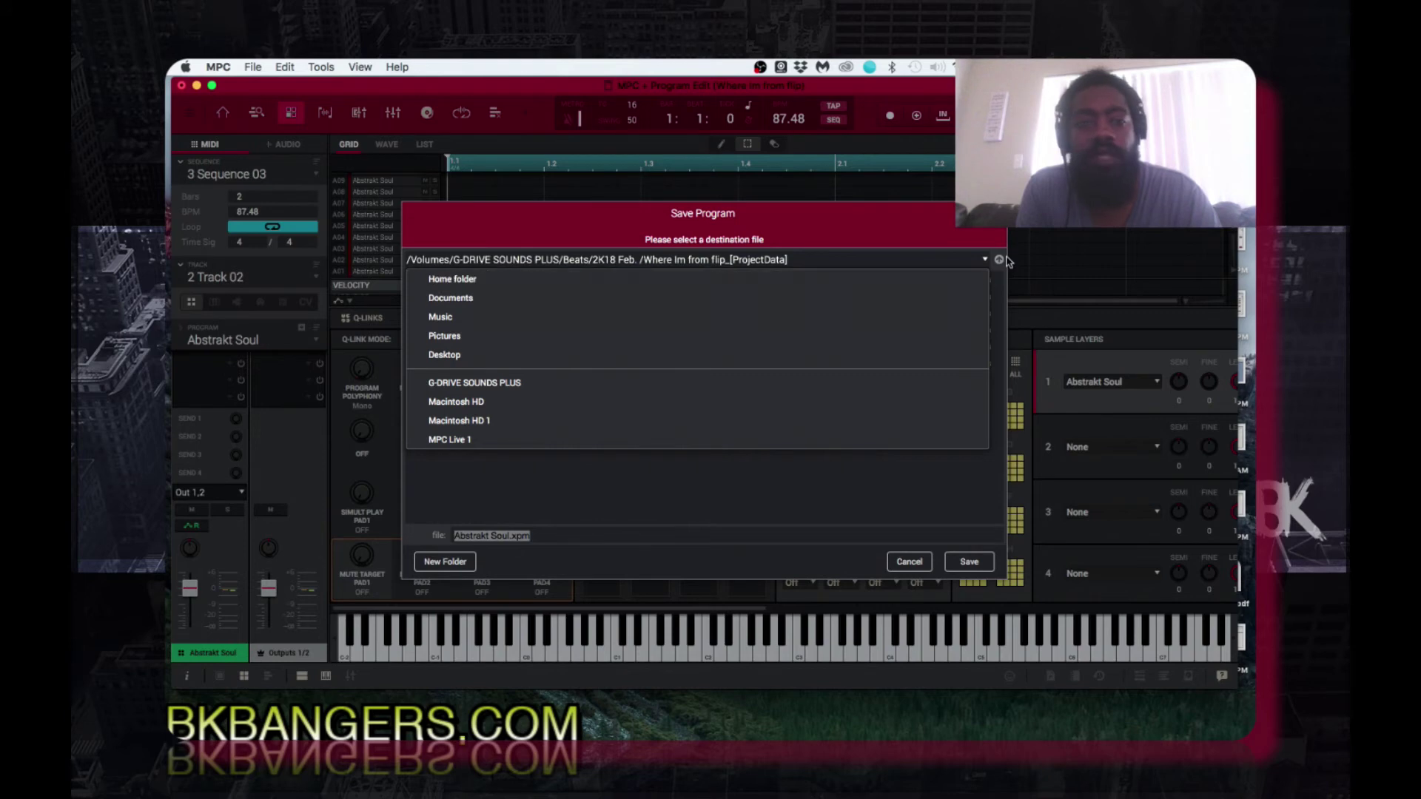
{"action": "left_click", "coordinate": [966, 242]}
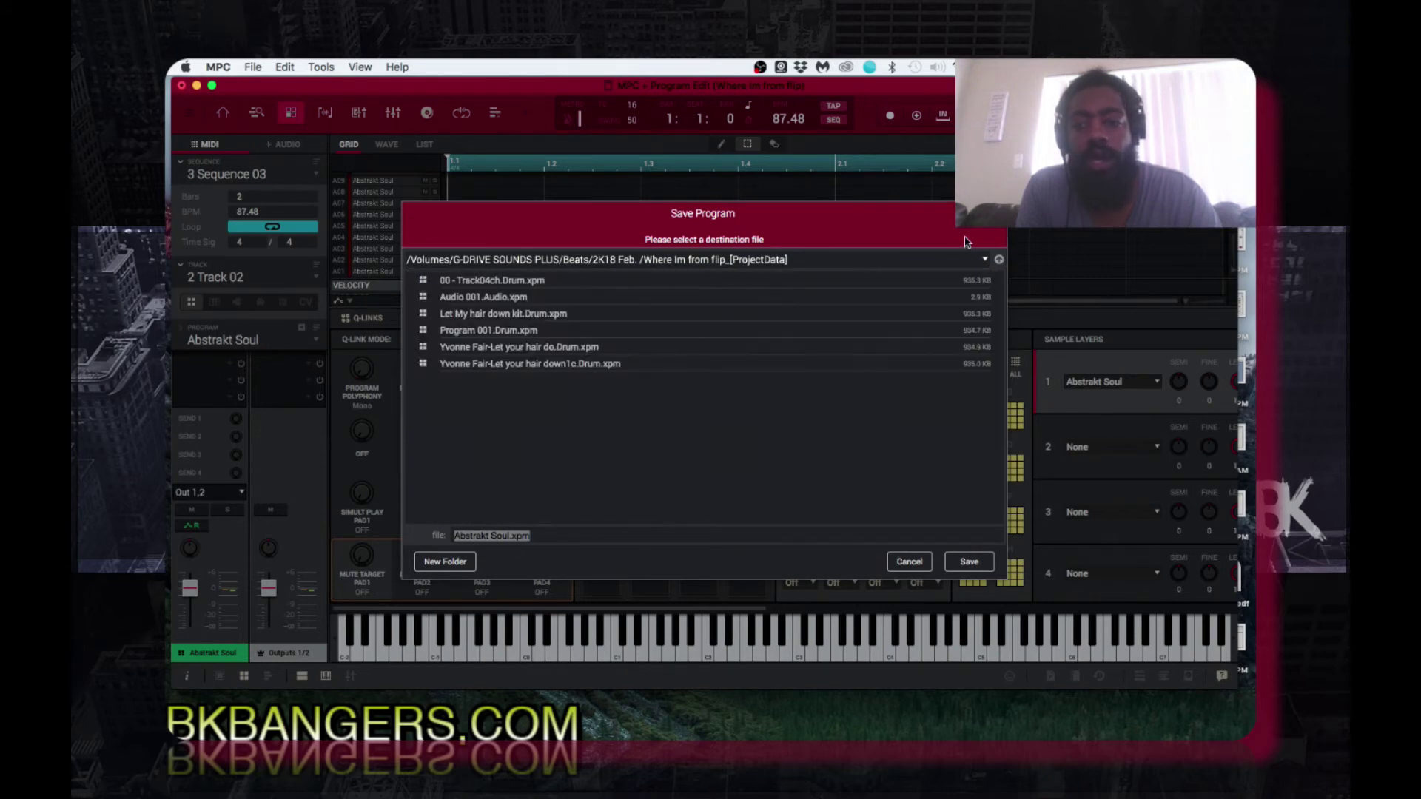
{"action": "left_click", "coordinate": [985, 260]}
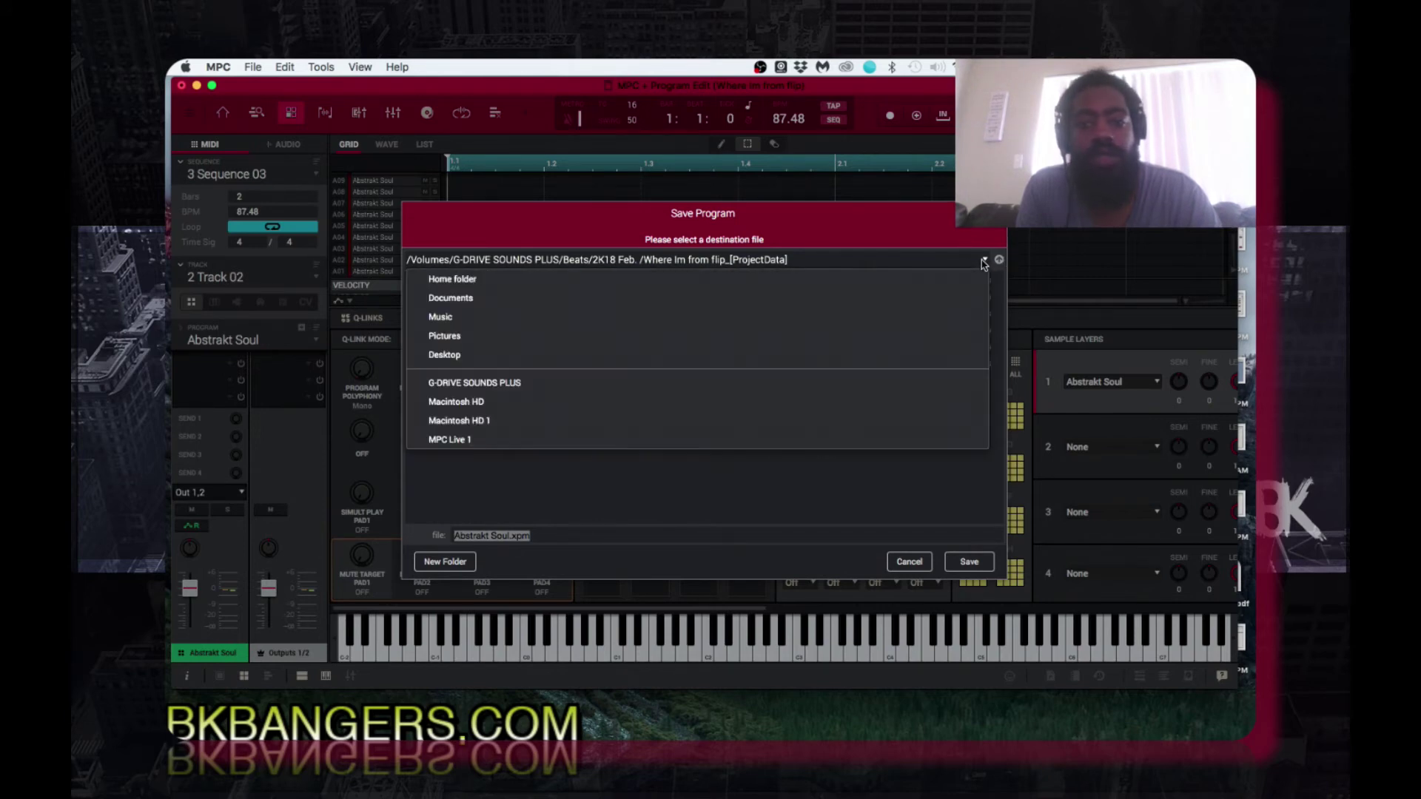
{"action": "left_click", "coordinate": [926, 383]}
{"action": "scroll", "coordinate": [820, 467], "scroll_direction": "down", "scroll_amount": 10}
{"action": "scroll", "coordinate": [820, 467], "scroll_direction": "down", "scroll_amount": 5}
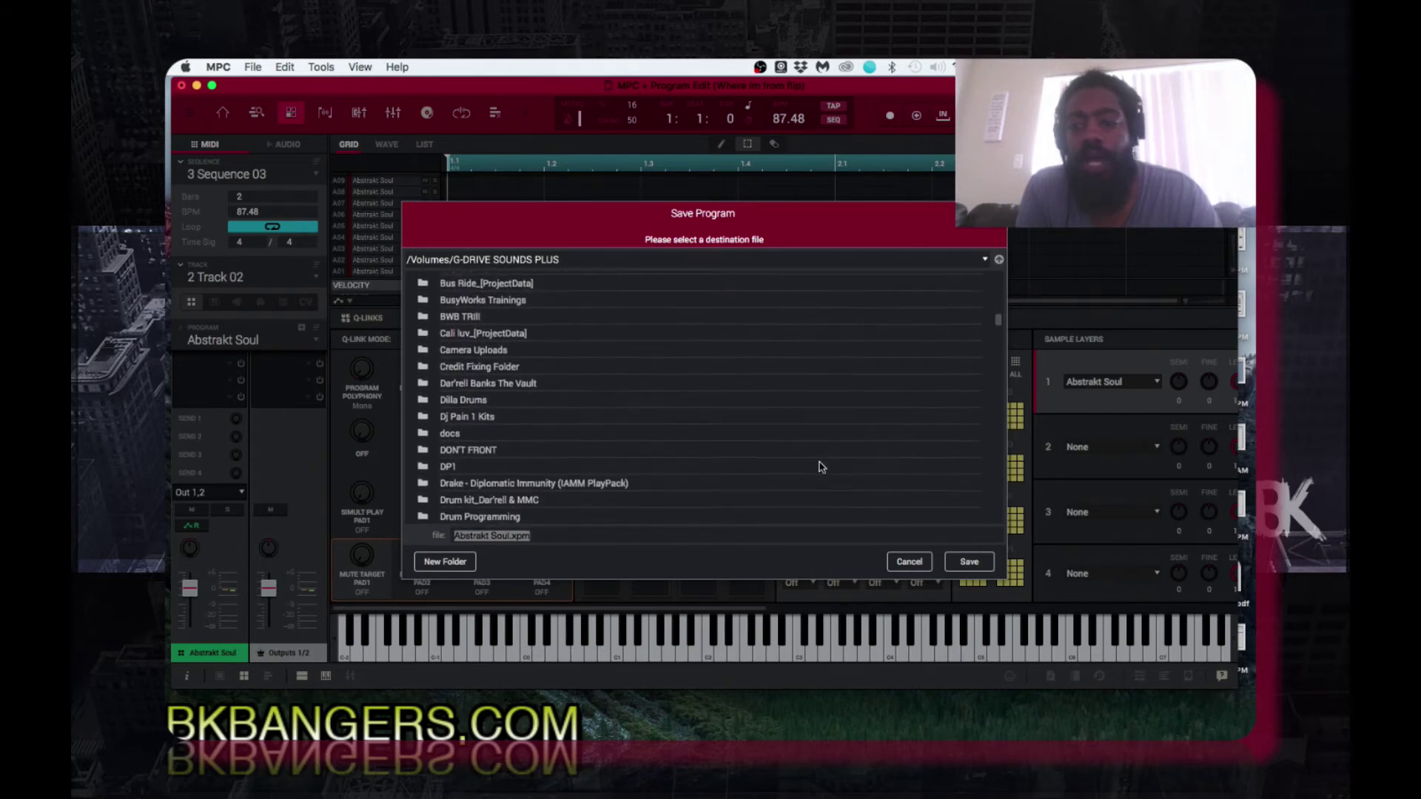
{"action": "scroll", "coordinate": [819, 467], "scroll_direction": "up", "scroll_amount": 9}
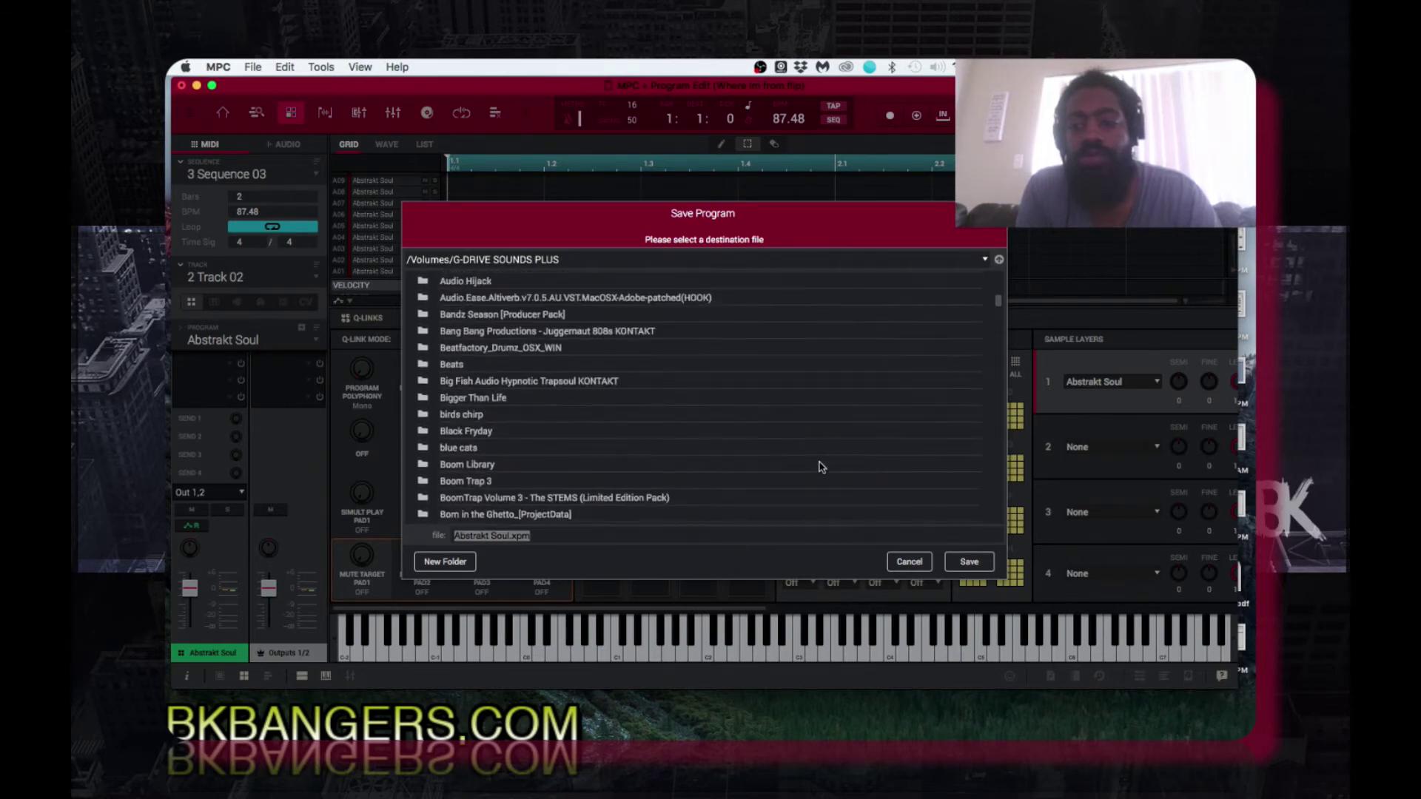
{"action": "double_click", "coordinate": [459, 366]}
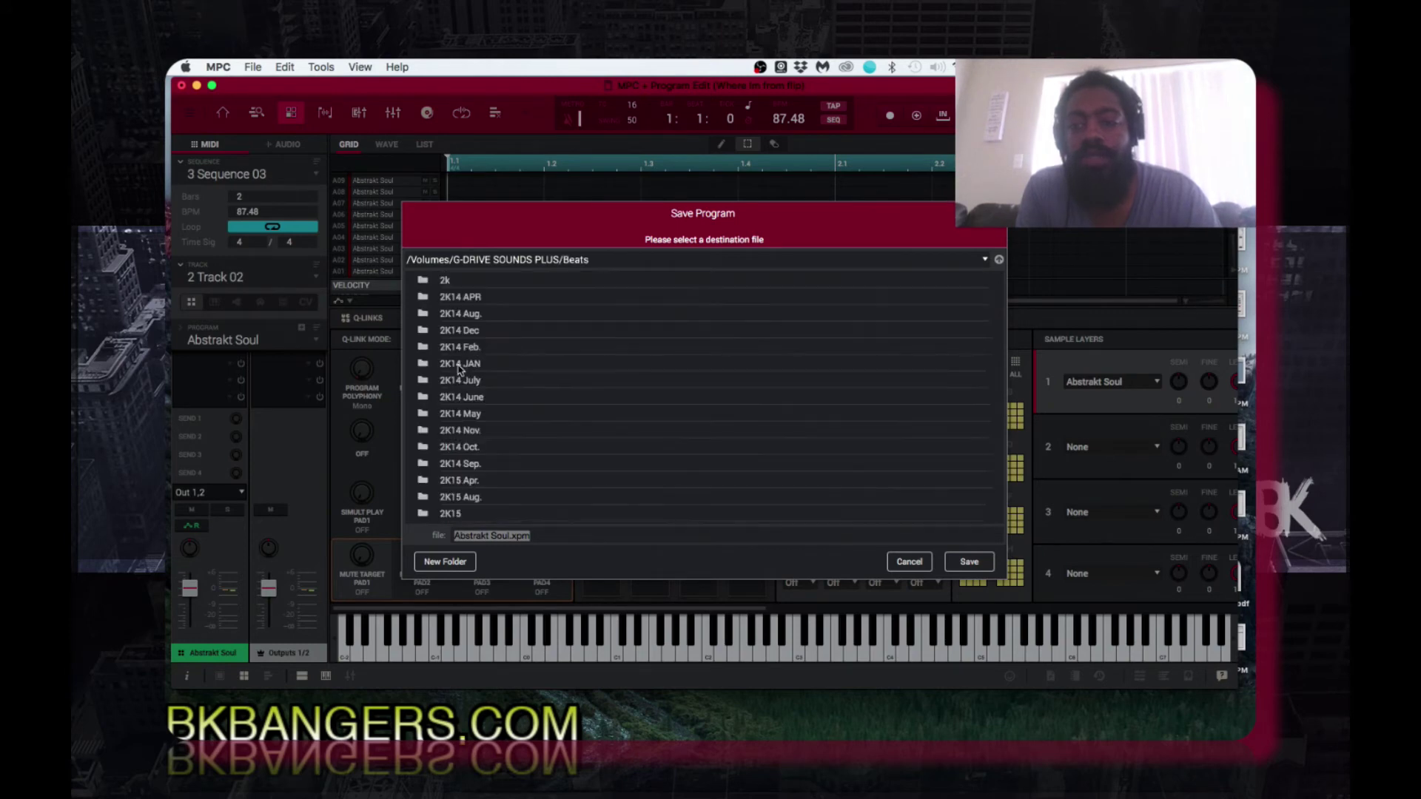
- Save the program as Abstrakt Soul.xpm in the Drum Programs XPJ folder inside Beats
{"action": "scroll", "coordinate": [471, 457], "scroll_direction": "down", "scroll_amount": 6}
{"action": "scroll", "coordinate": [470, 457], "scroll_direction": "down", "scroll_amount": 10}
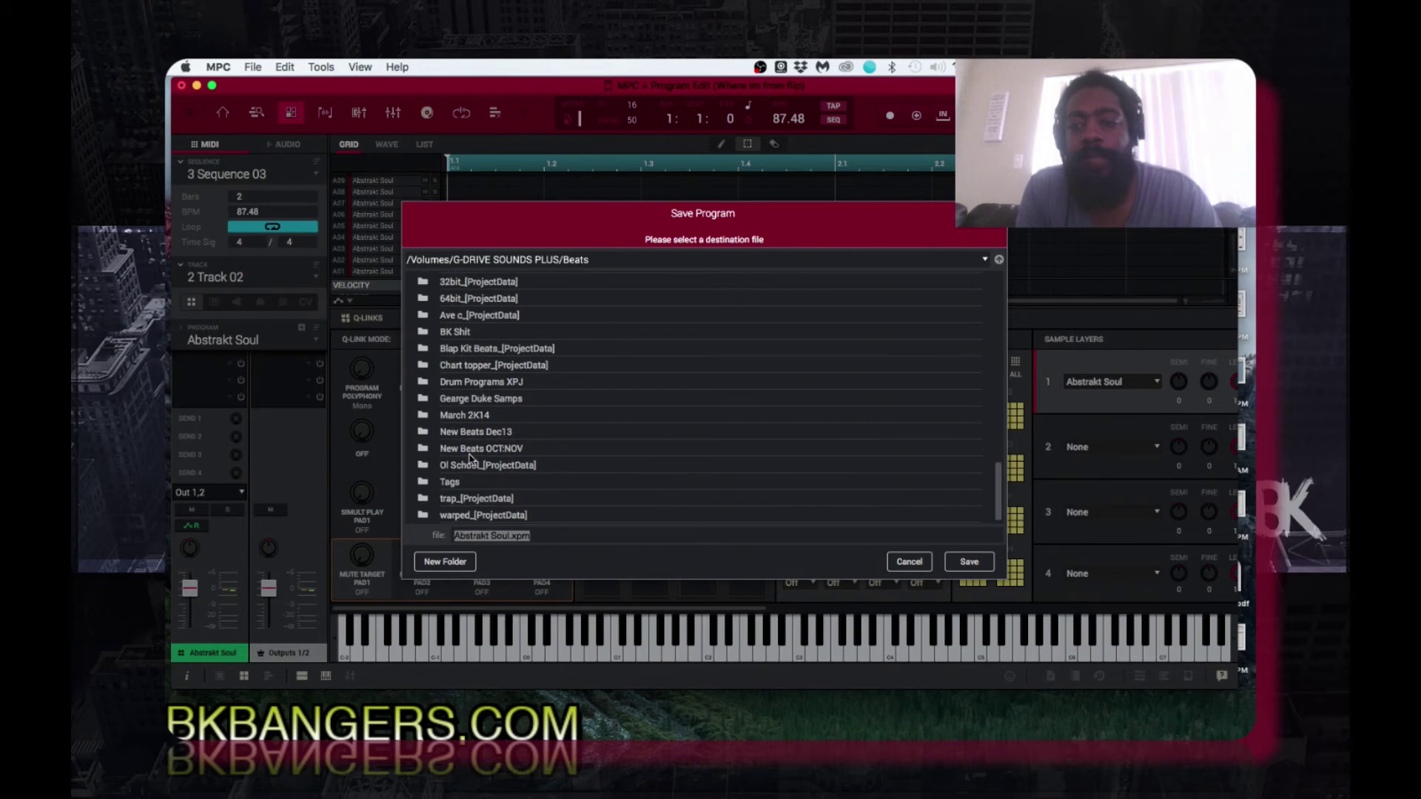
{"action": "scroll", "coordinate": [480, 474], "scroll_direction": "up", "scroll_amount": 3}
{"action": "left_click", "coordinate": [489, 441]}
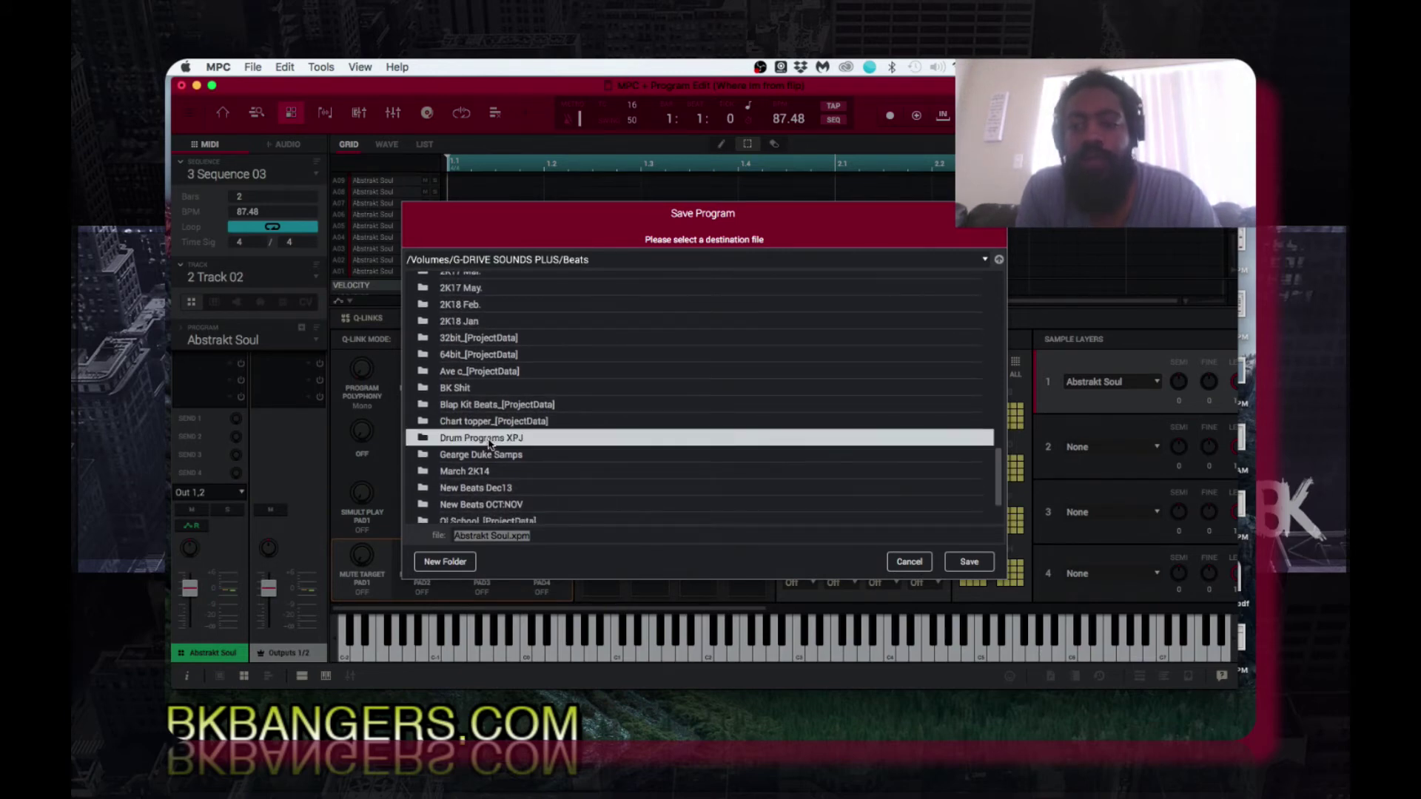
{"action": "double_click", "coordinate": [488, 441]}
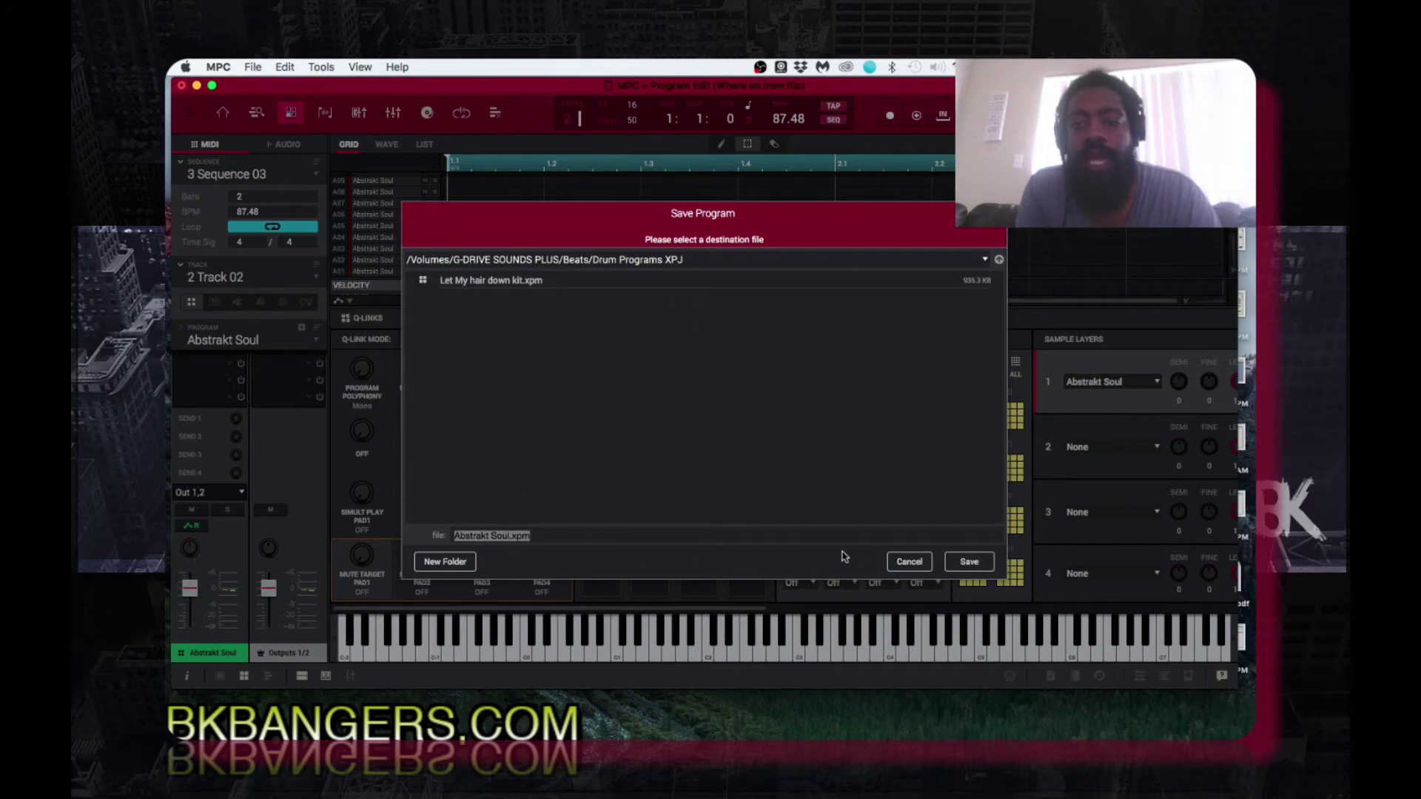
{"action": "left_click", "coordinate": [971, 564]}
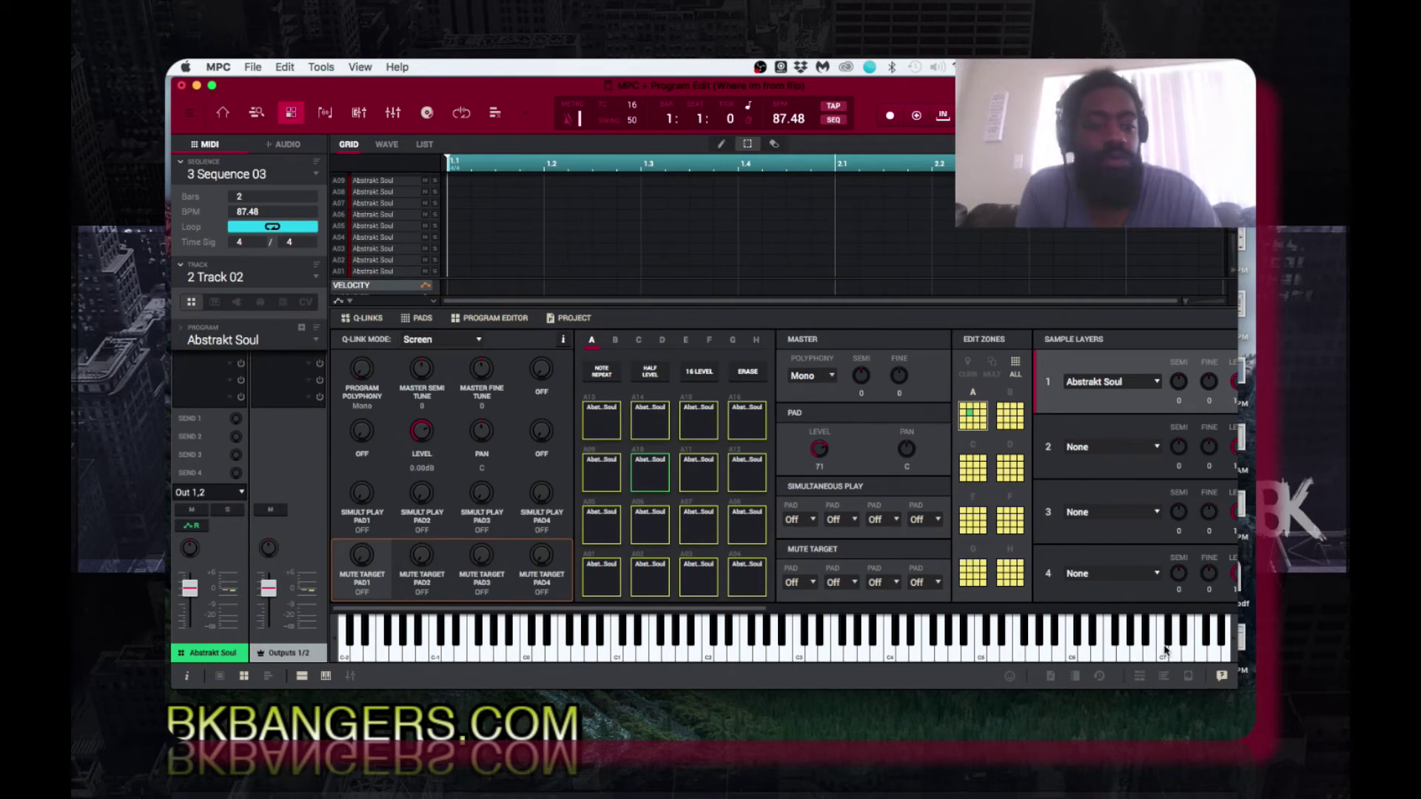
- Check the saved Abstrakt Soul files in the Beats/Drum Programs XPJ folder with the file browser, and hide the browser
{"action": "left_click", "coordinate": [1188, 676]}
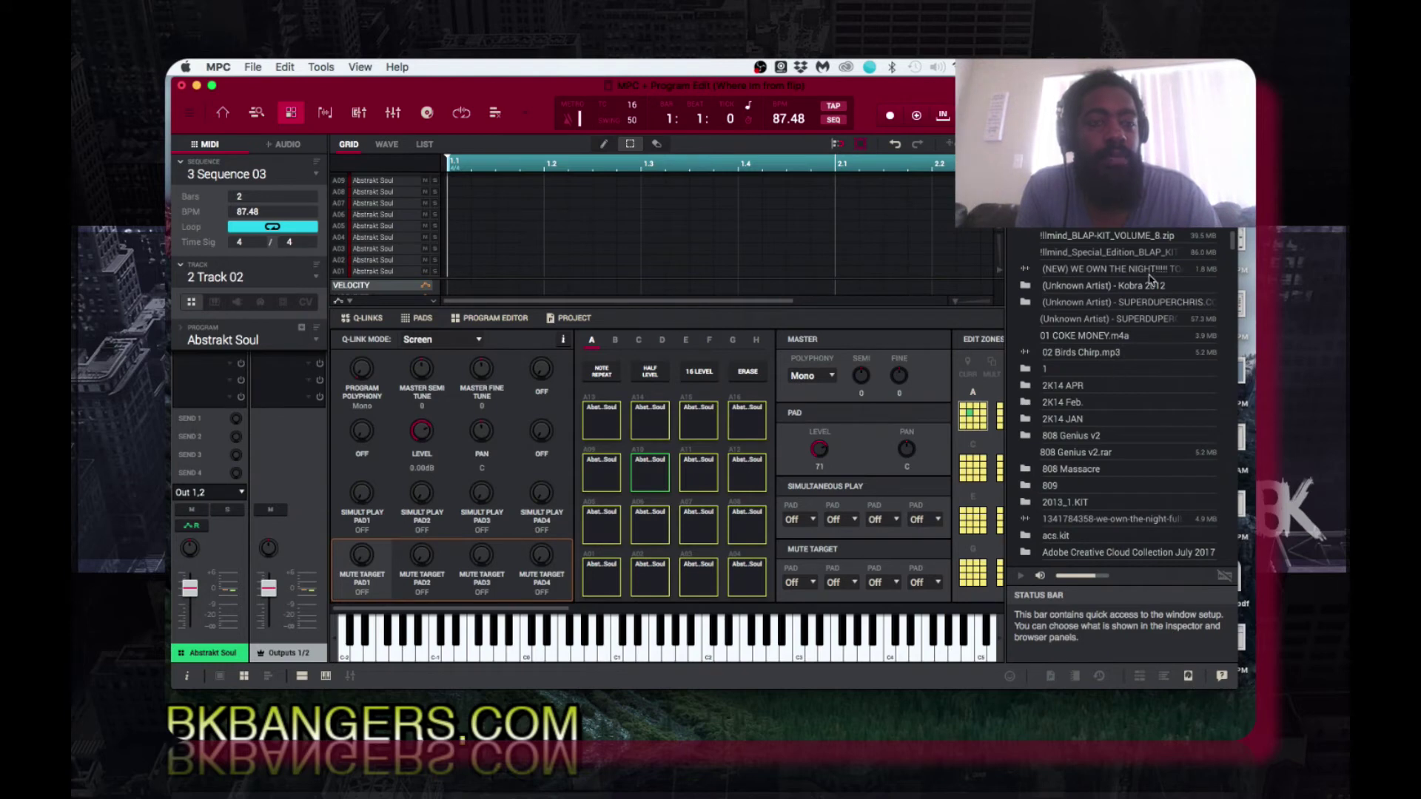
{"action": "scroll", "coordinate": [1114, 318], "scroll_direction": "down", "scroll_amount": 15}
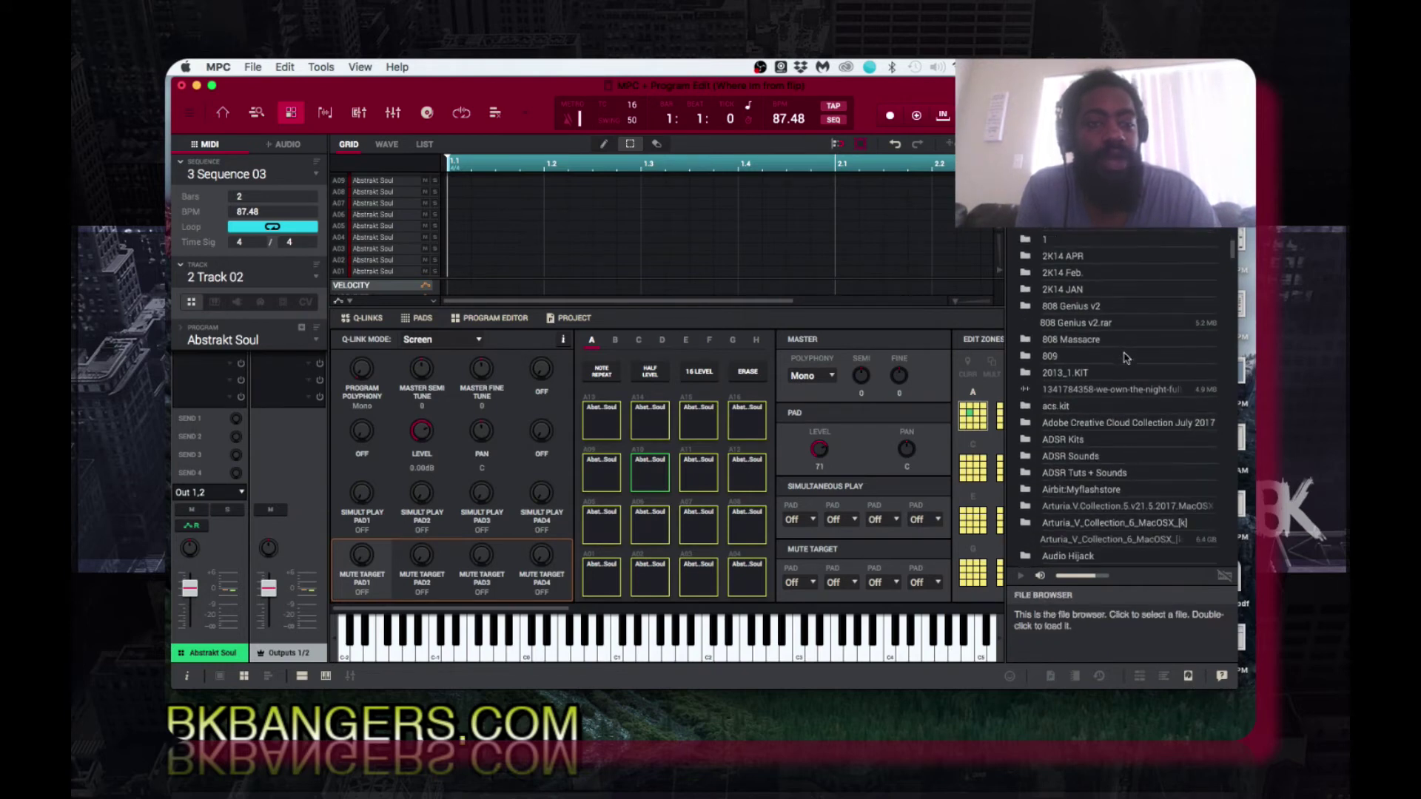
{"action": "scroll", "coordinate": [1125, 358], "scroll_direction": "up", "scroll_amount": 10}
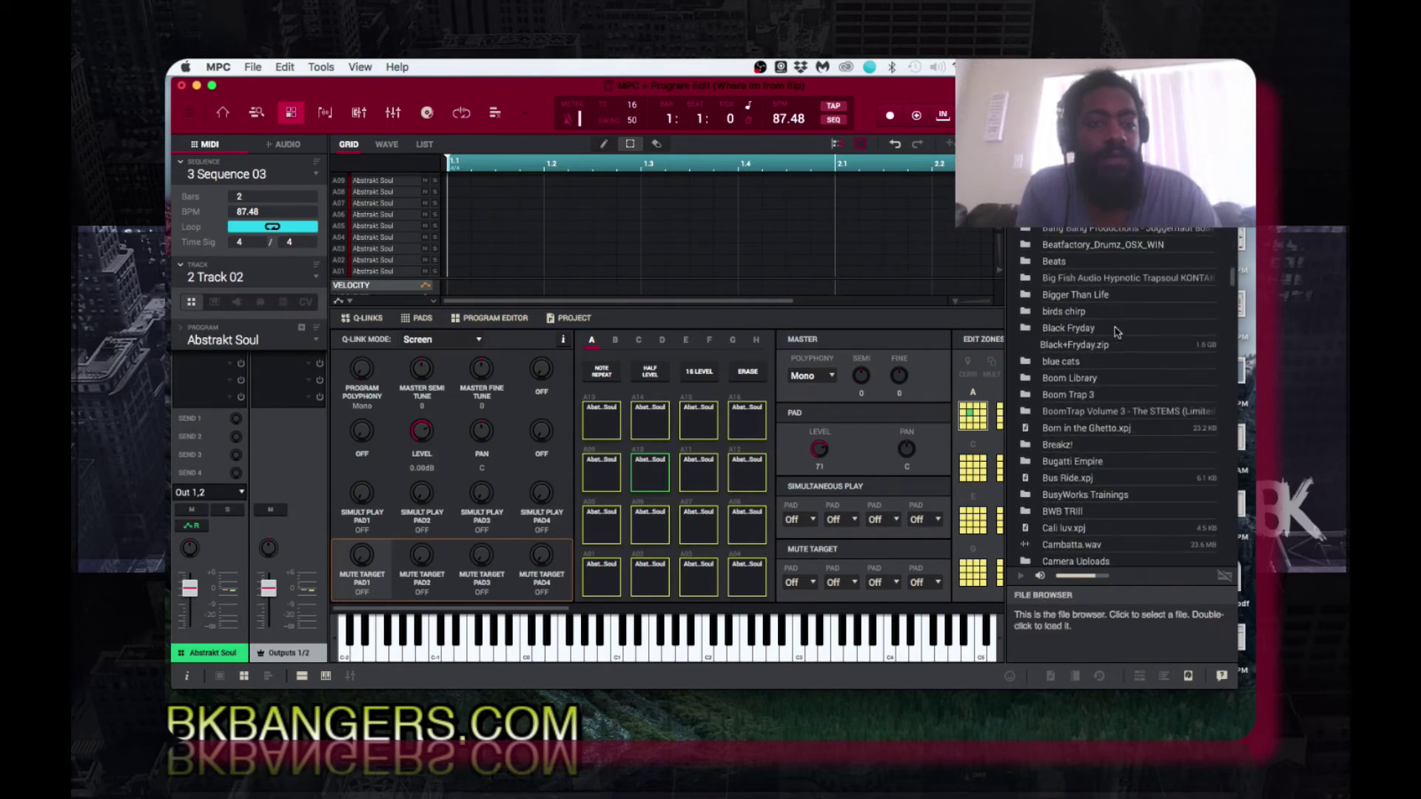
{"action": "scroll", "coordinate": [1097, 461], "scroll_direction": "down", "scroll_amount": 10}
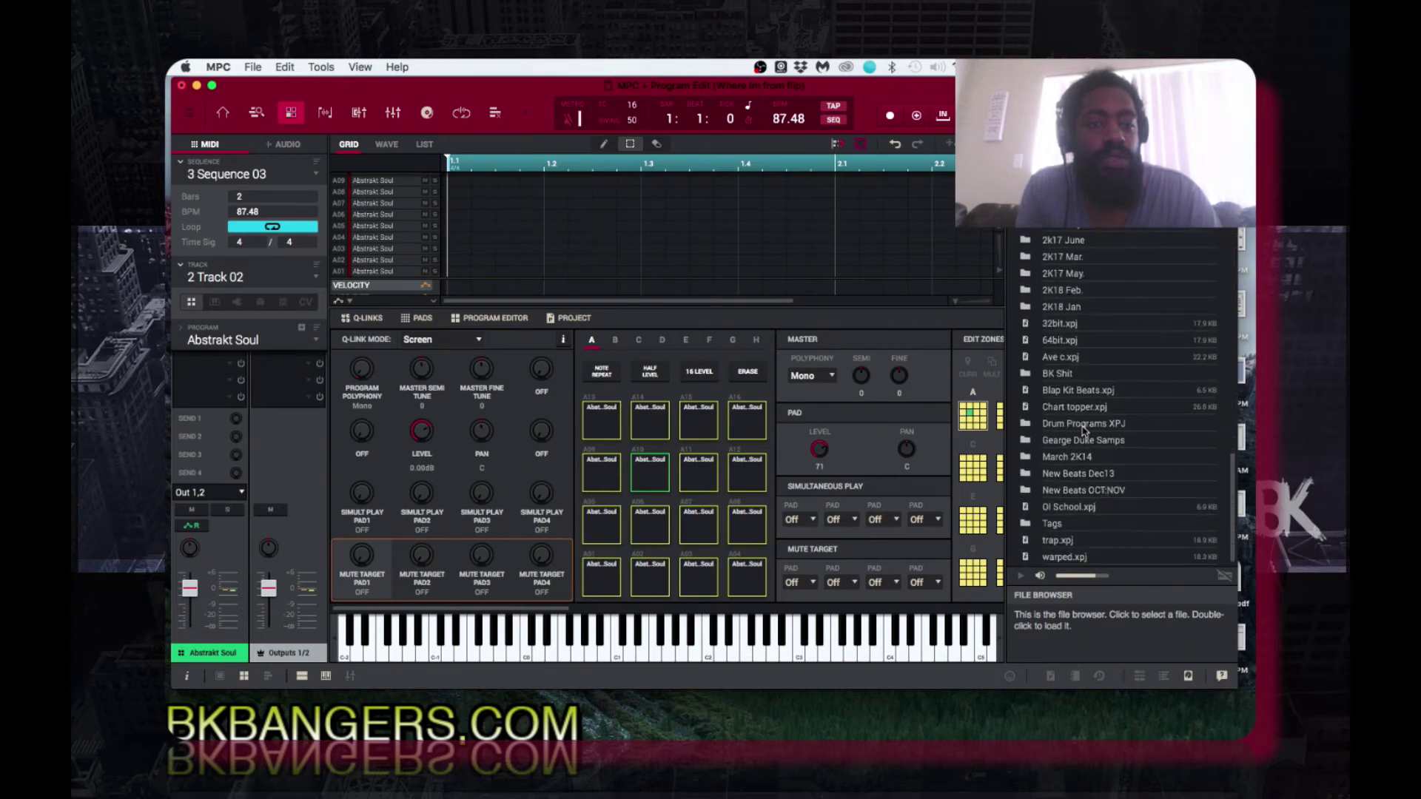
{"action": "left_click", "coordinate": [1082, 427]}
{"action": "double_click", "coordinate": [1084, 426]}
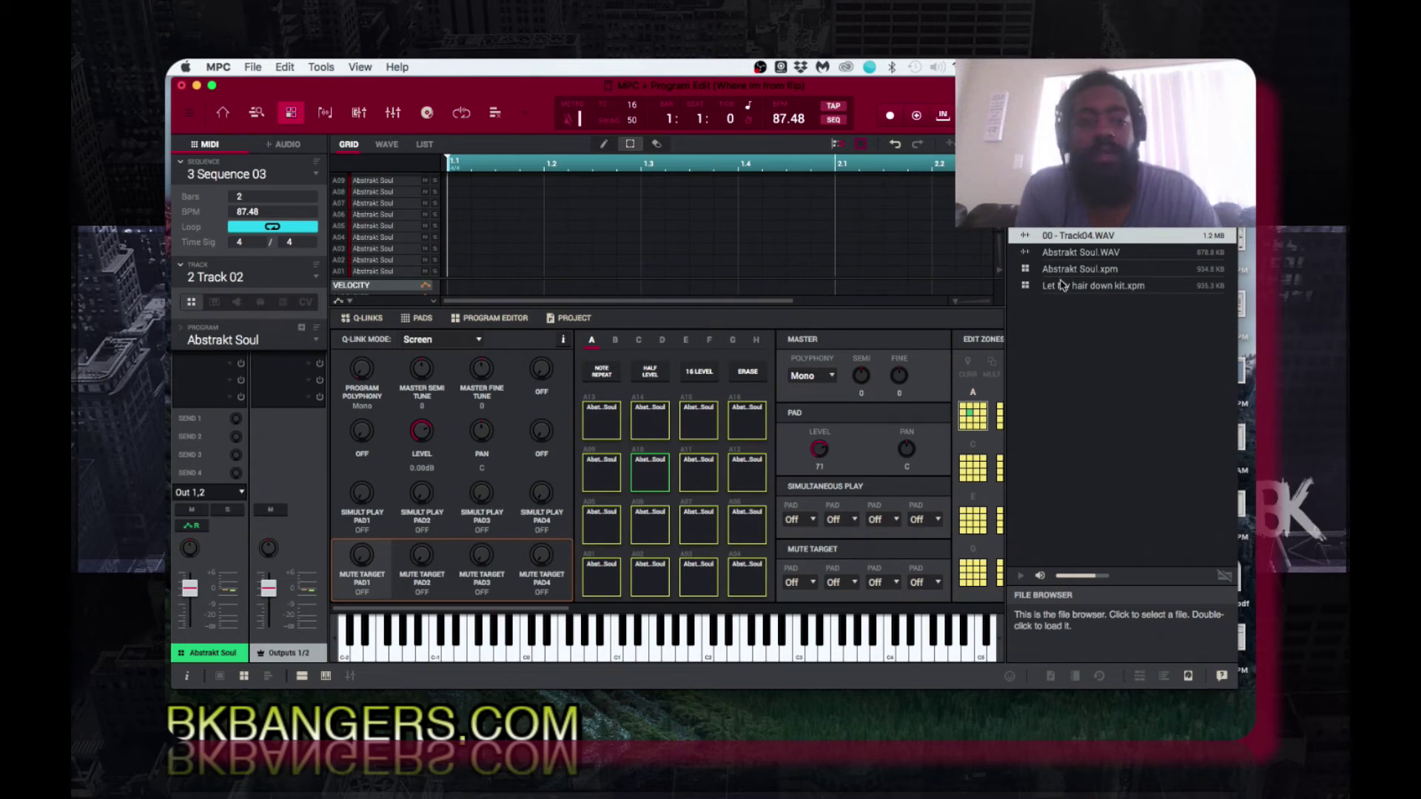
{"action": "left_click", "coordinate": [1187, 676]}
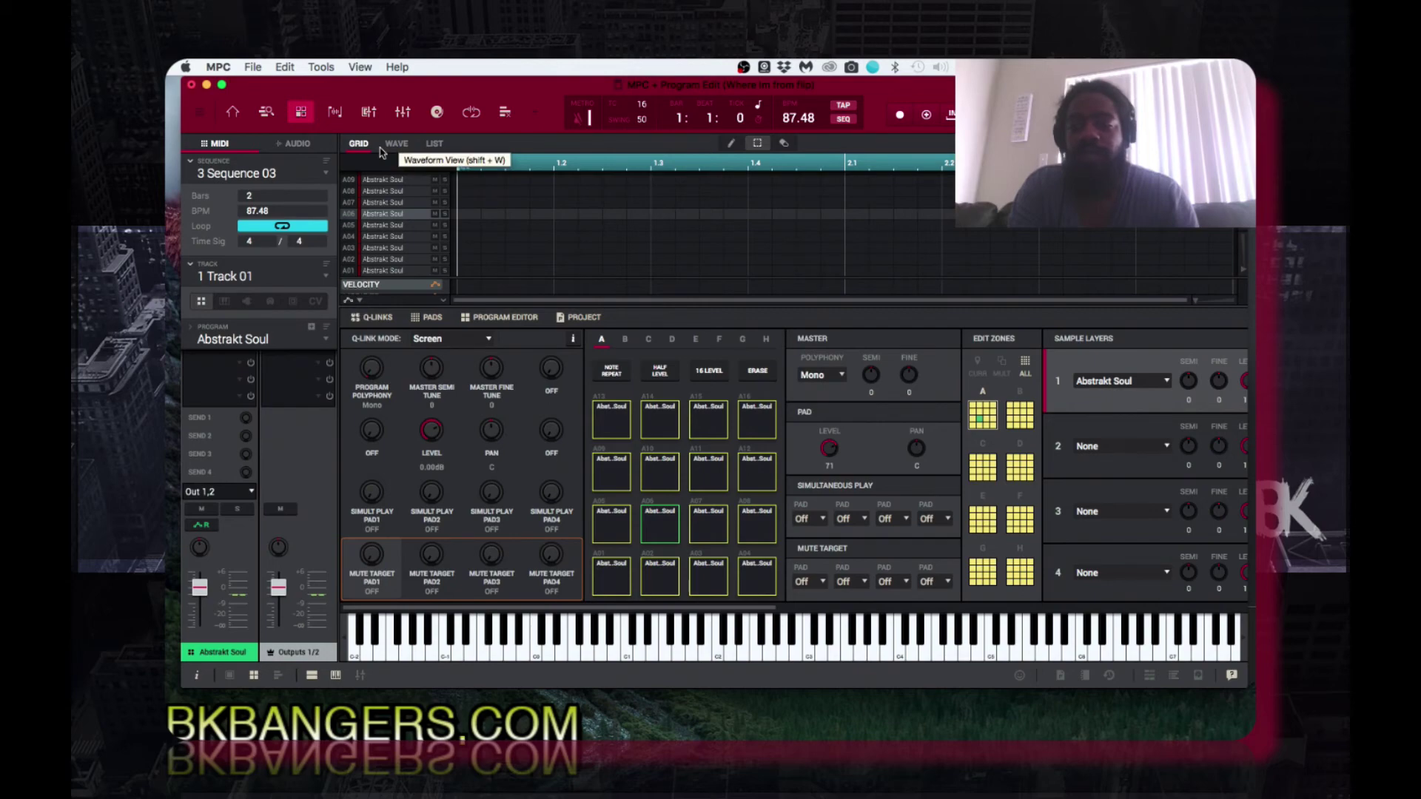
- Quit the application without saving the changes to the Where Im from flip project
{"action": "key", "text": "super+q"}
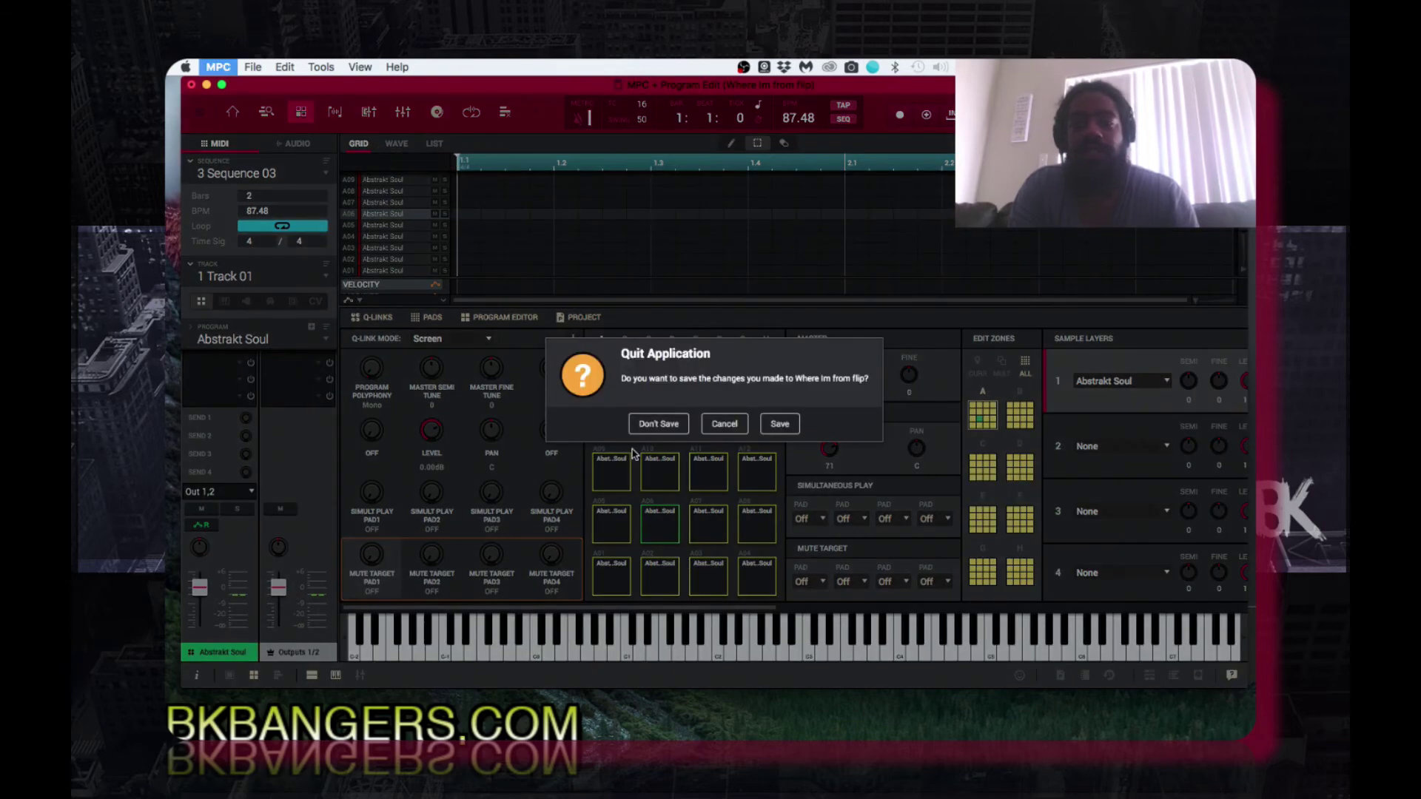
{"action": "left_click", "coordinate": [672, 434]}
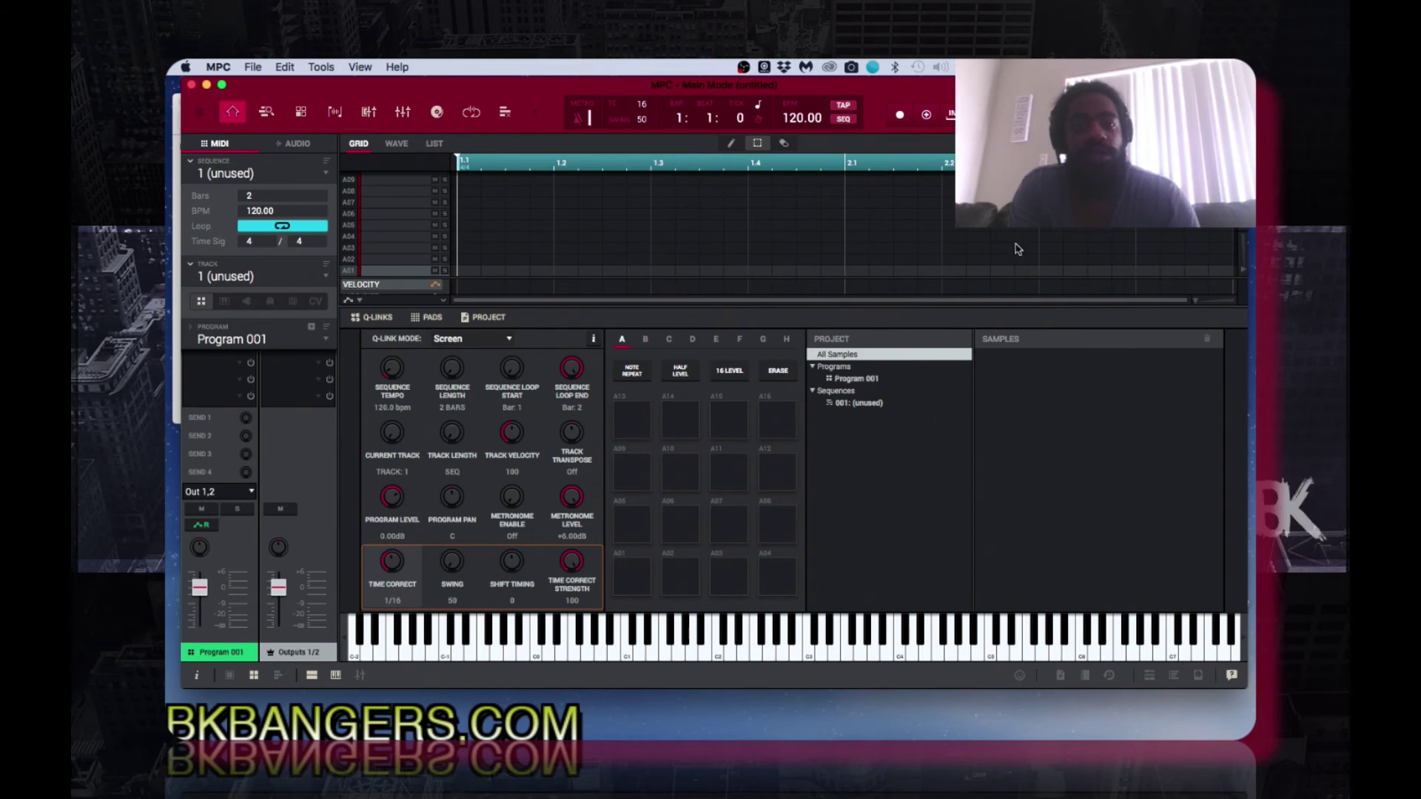
- Show the file browser in the empty project, return to the drive's root folder, and open its Beats folder
{"action": "left_click", "coordinate": [1199, 677]}
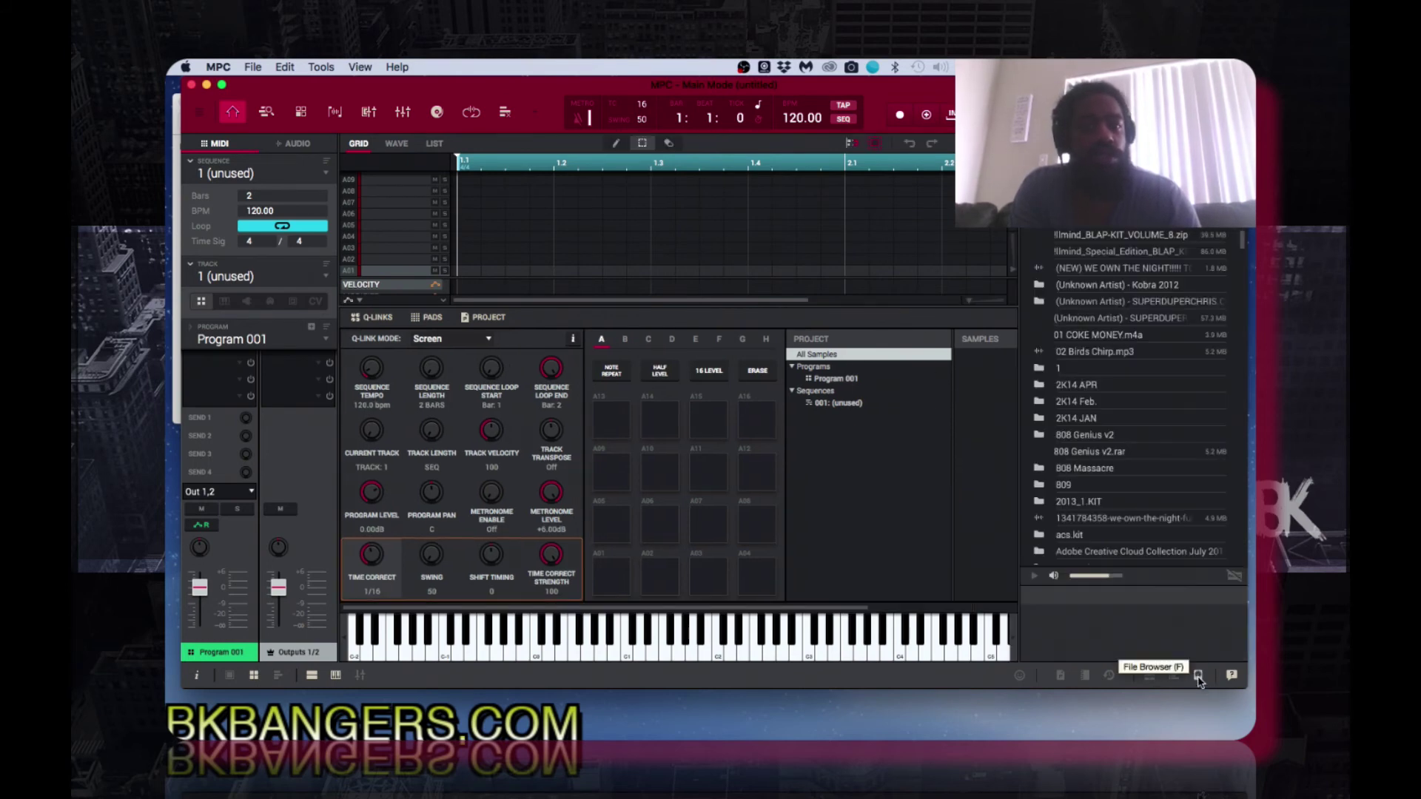
{"action": "scroll", "coordinate": [1167, 475], "scroll_direction": "down", "scroll_amount": 5}
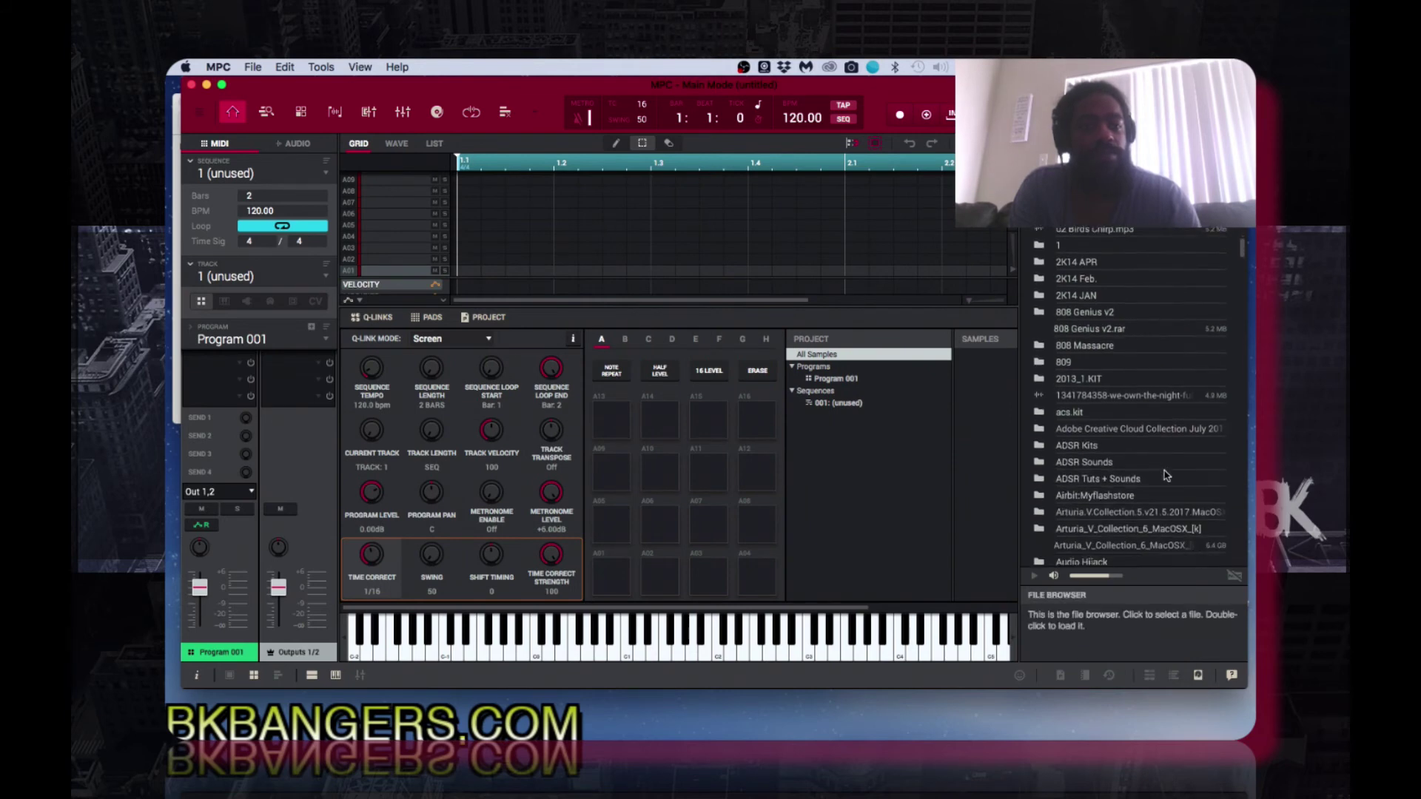
{"action": "scroll", "coordinate": [1167, 475], "scroll_direction": "up", "scroll_amount": 5}
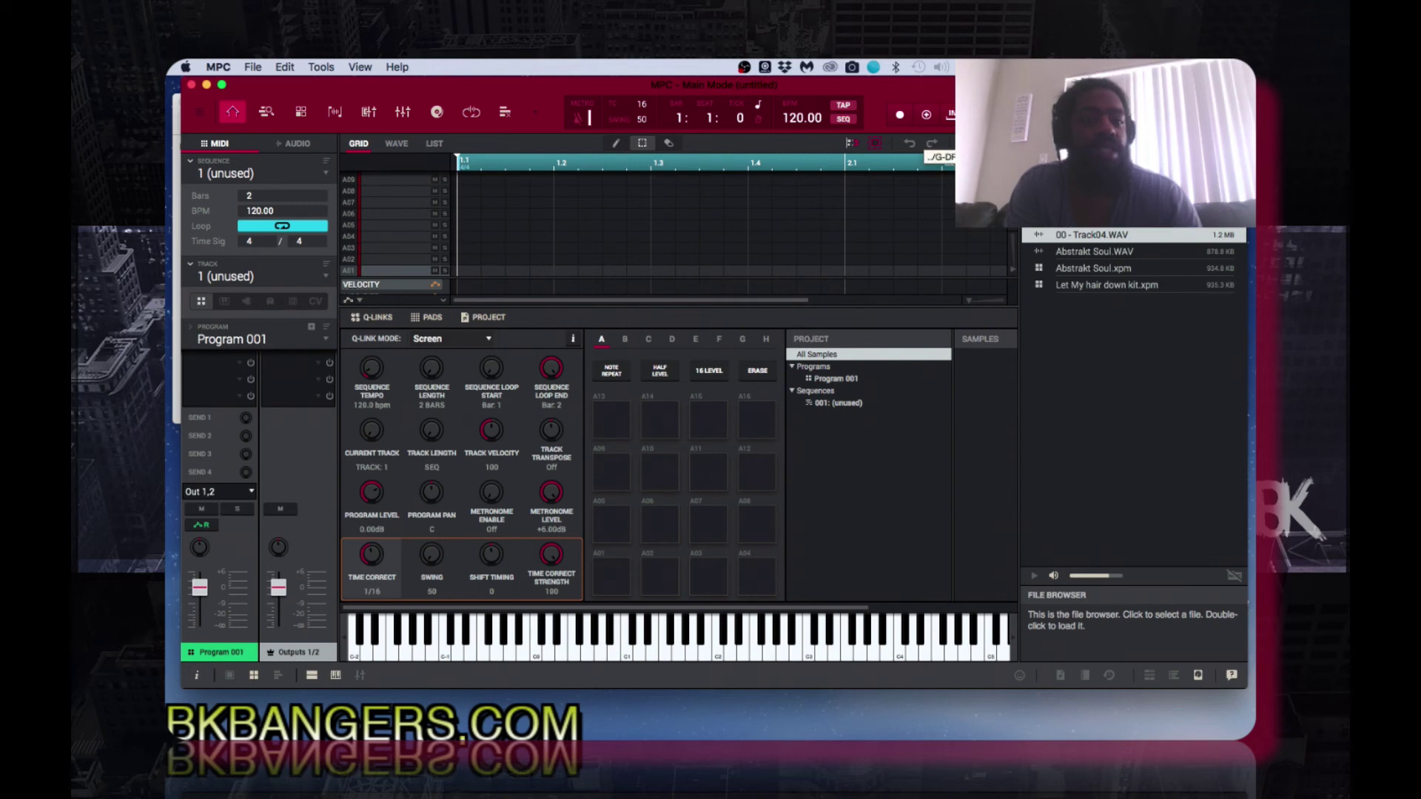
{"action": "left_click", "coordinate": [943, 157]}
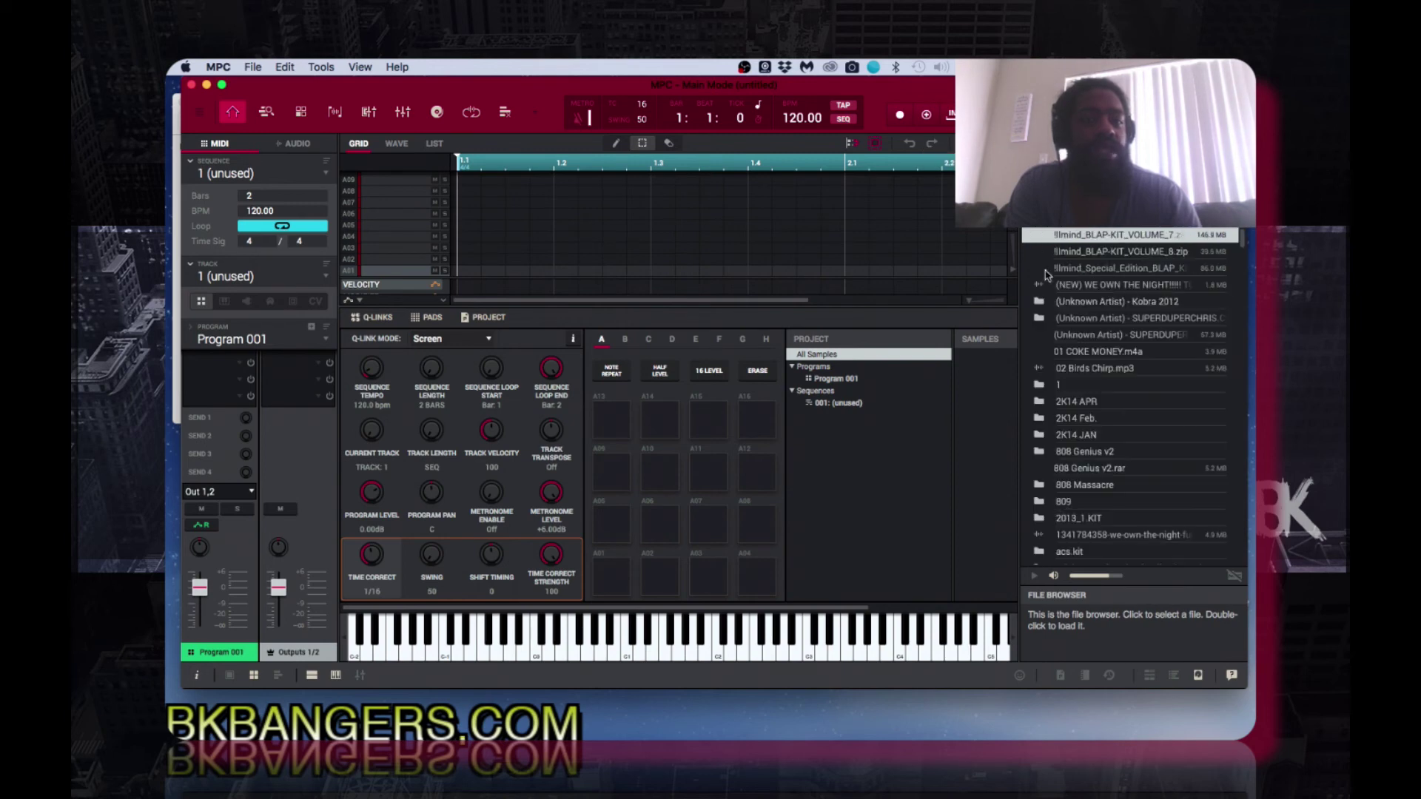
{"action": "scroll", "coordinate": [1072, 532], "scroll_direction": "down", "scroll_amount": 5}
{"action": "scroll", "coordinate": [1073, 532], "scroll_direction": "down", "scroll_amount": 4}
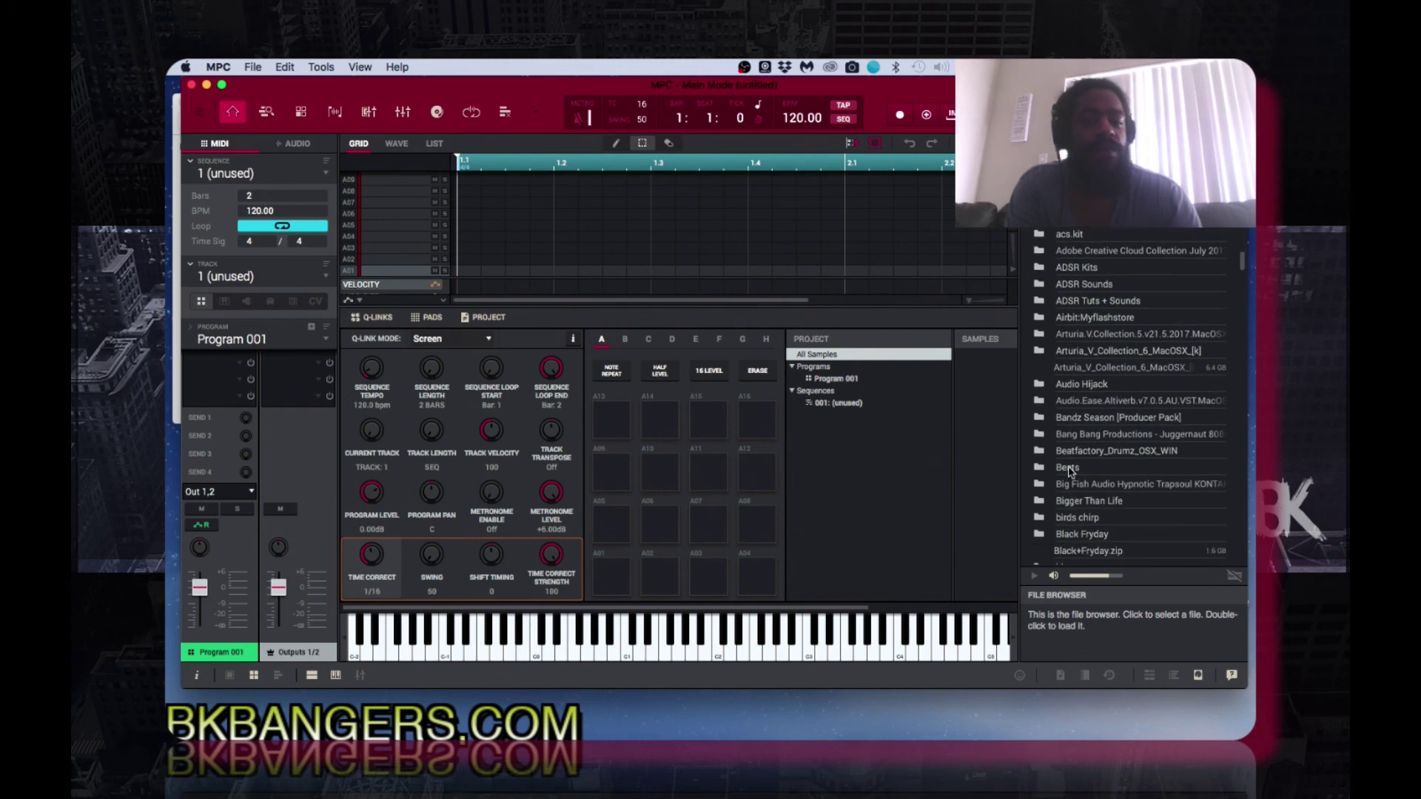
{"action": "left_click", "coordinate": [1063, 468]}
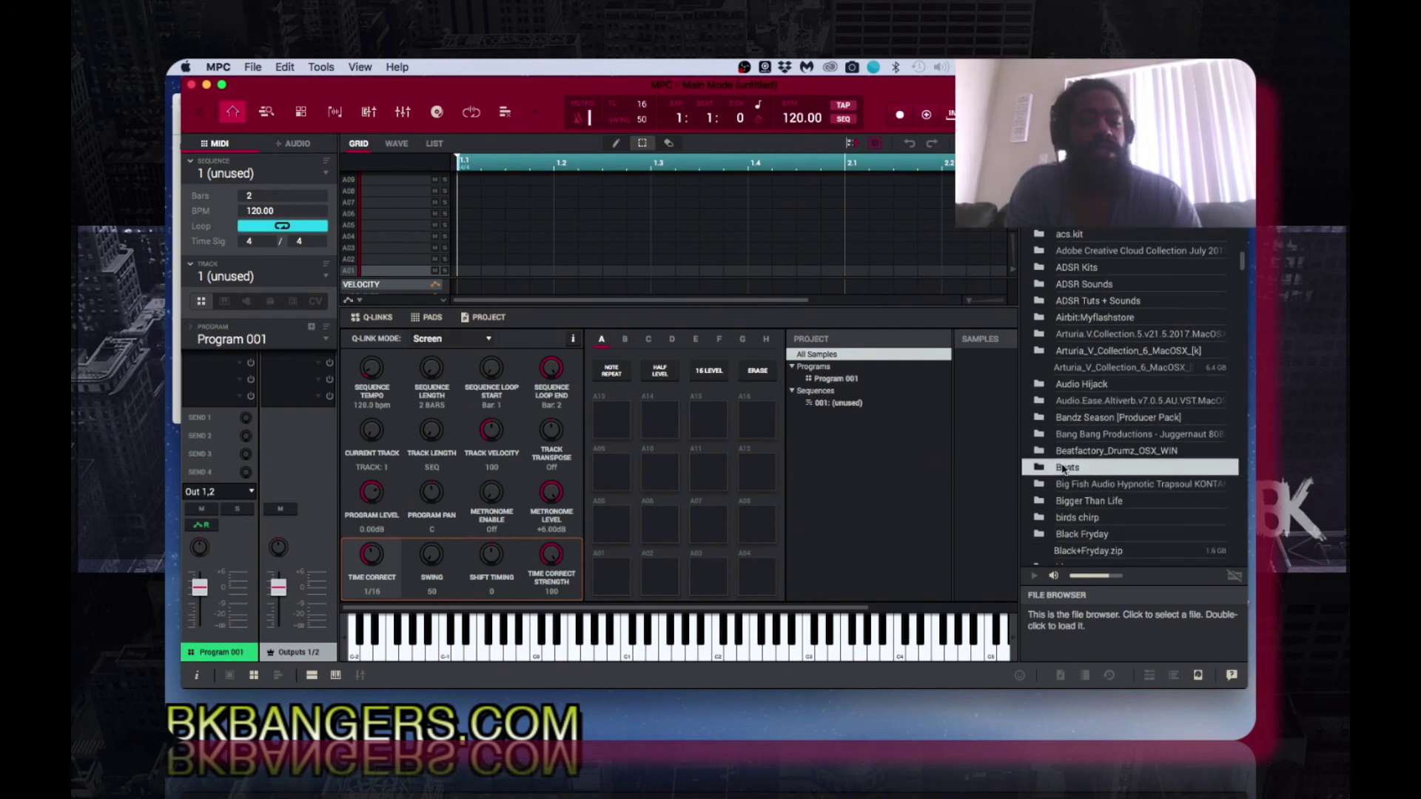
{"action": "double_click", "coordinate": [1064, 469]}
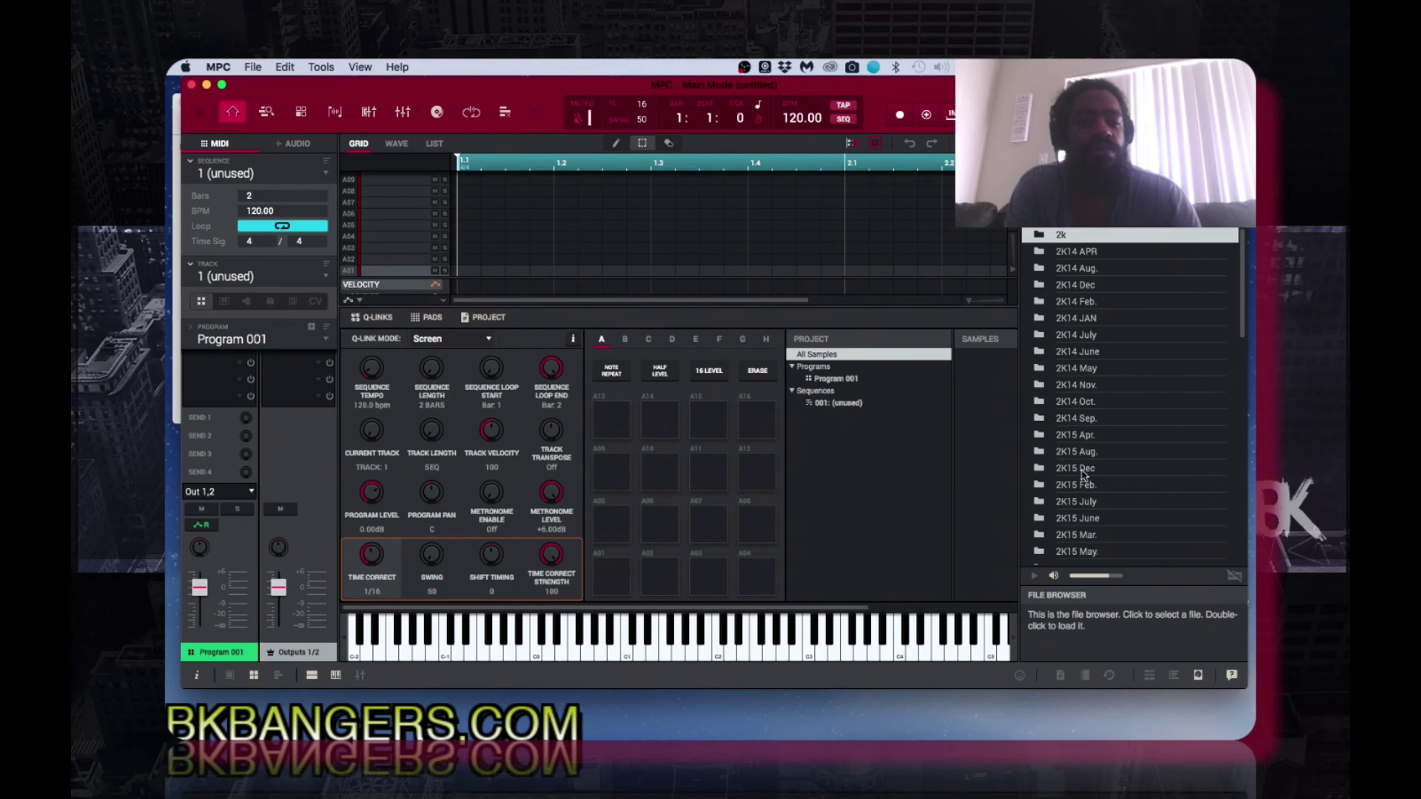
- Load the Abstrakt Soul.xpm drum program from the Drum Programs XPJ folder into the empty project
{"action": "scroll", "coordinate": [1082, 475], "scroll_direction": "down", "scroll_amount": 3}
{"action": "scroll", "coordinate": [1084, 475], "scroll_direction": "down", "scroll_amount": 5}
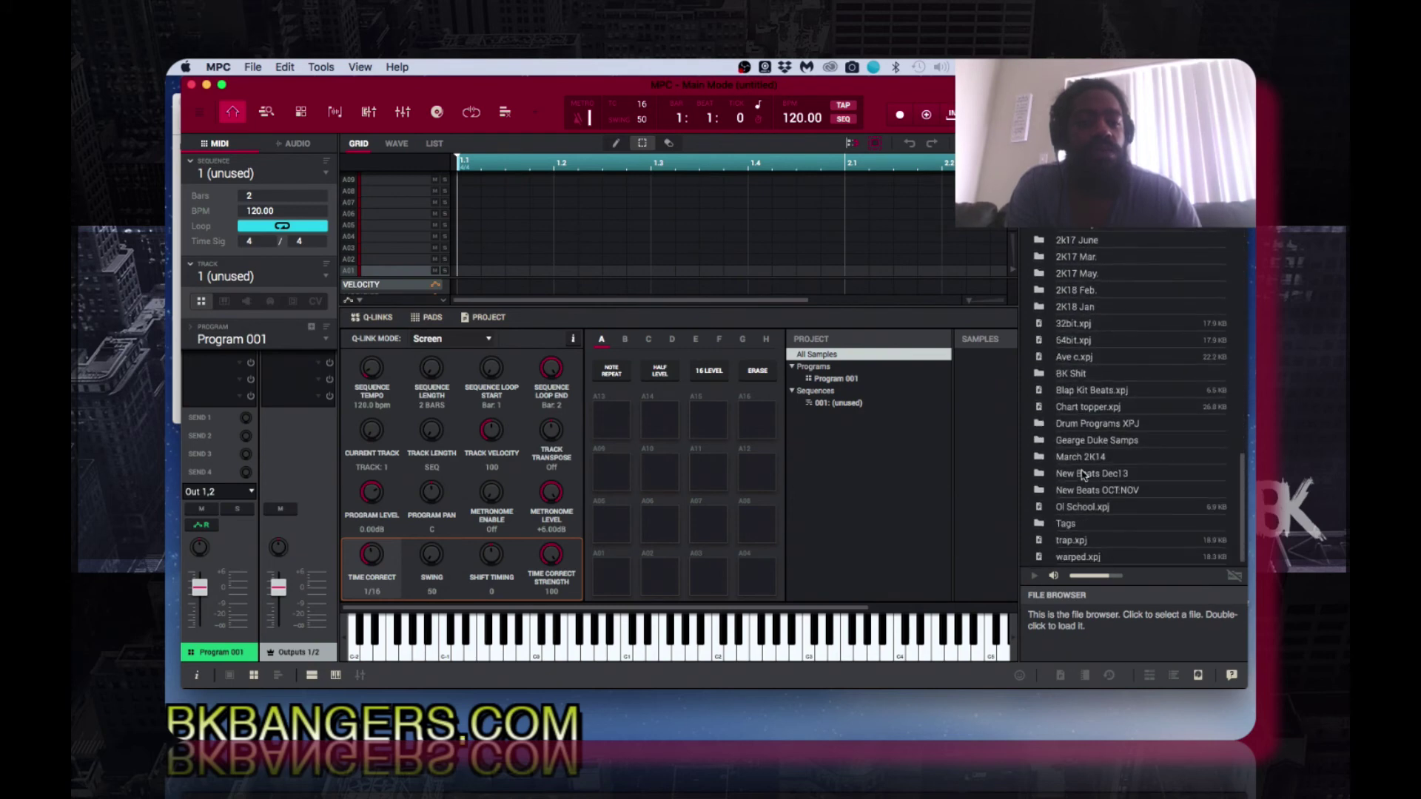
{"action": "double_click", "coordinate": [1087, 426]}
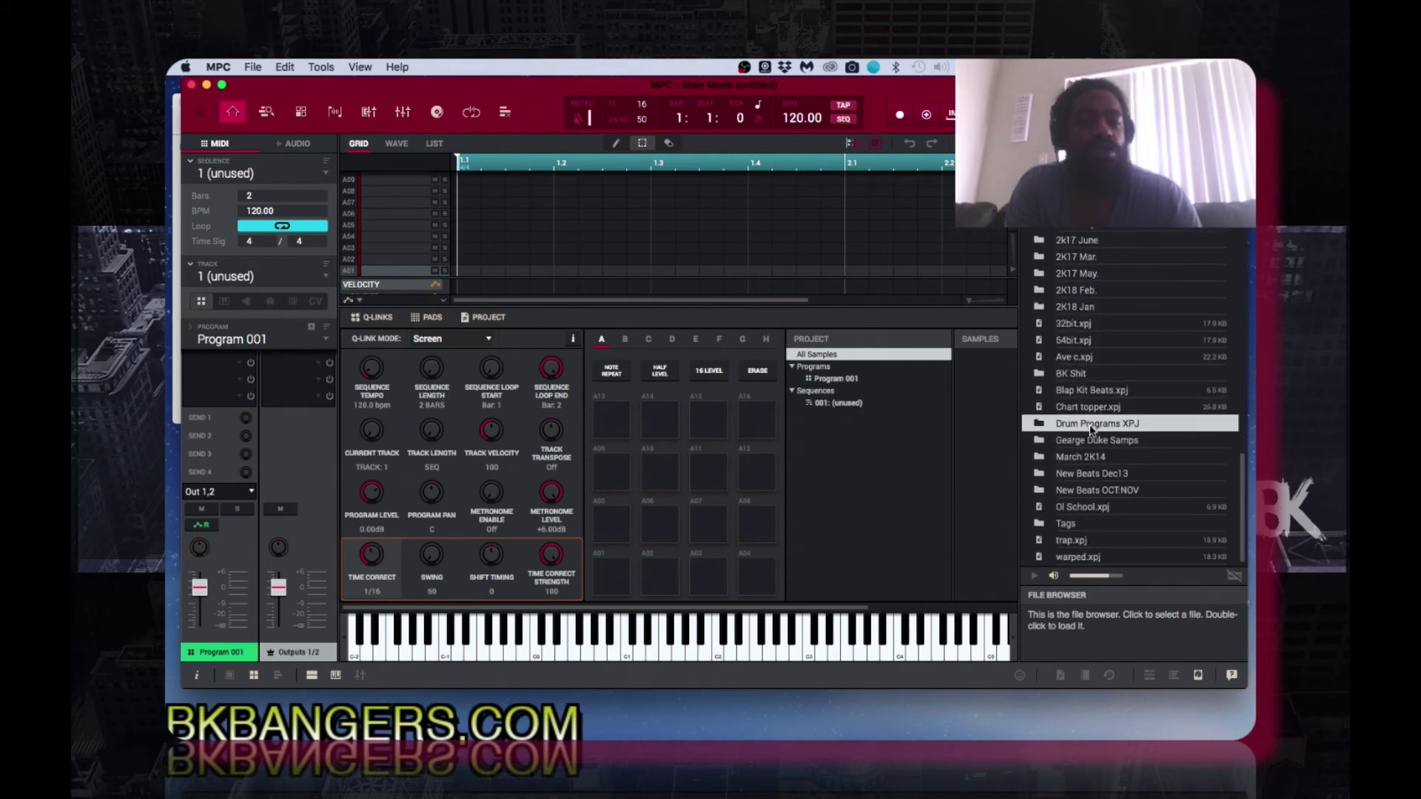
{"action": "left_click", "coordinate": [1110, 272]}
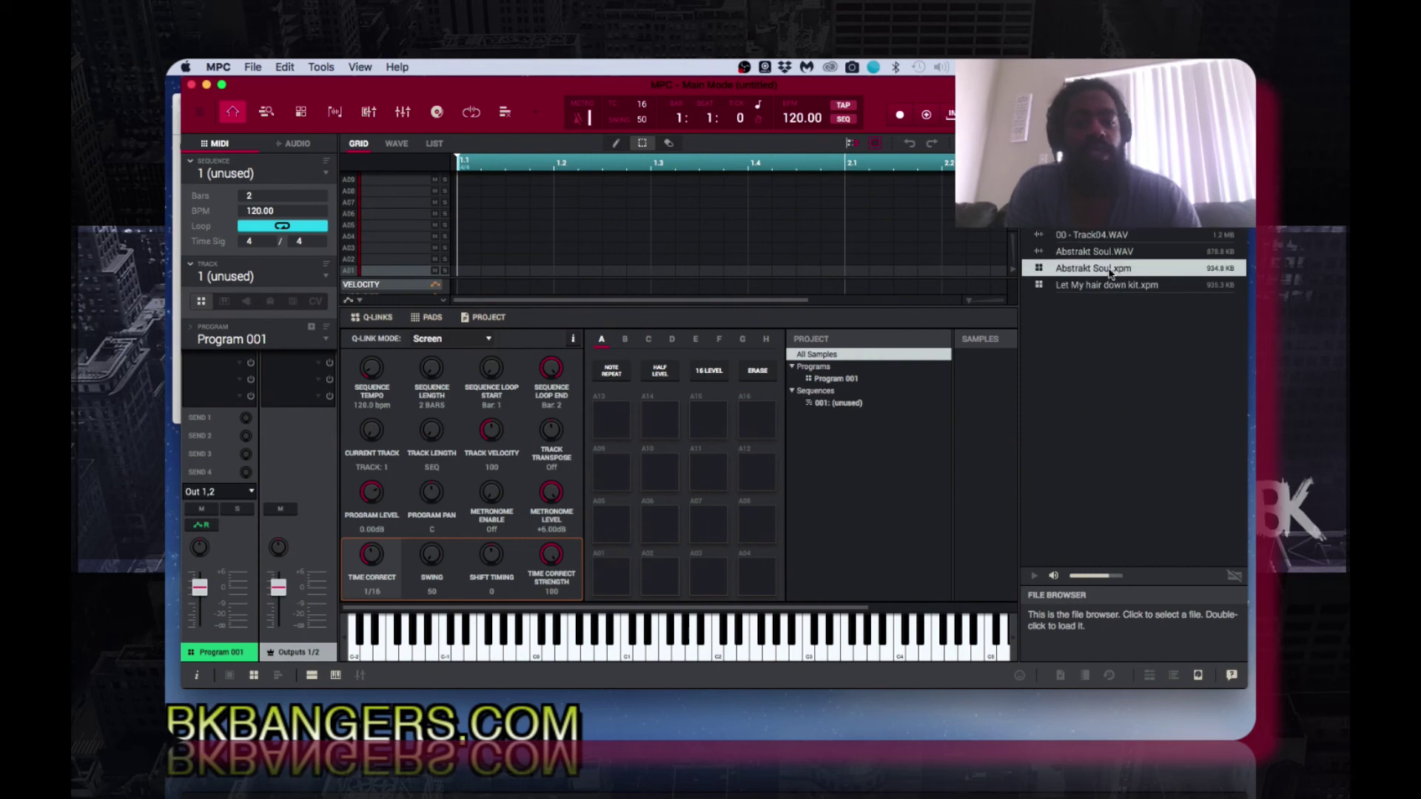
{"action": "double_click", "coordinate": [1110, 269]}
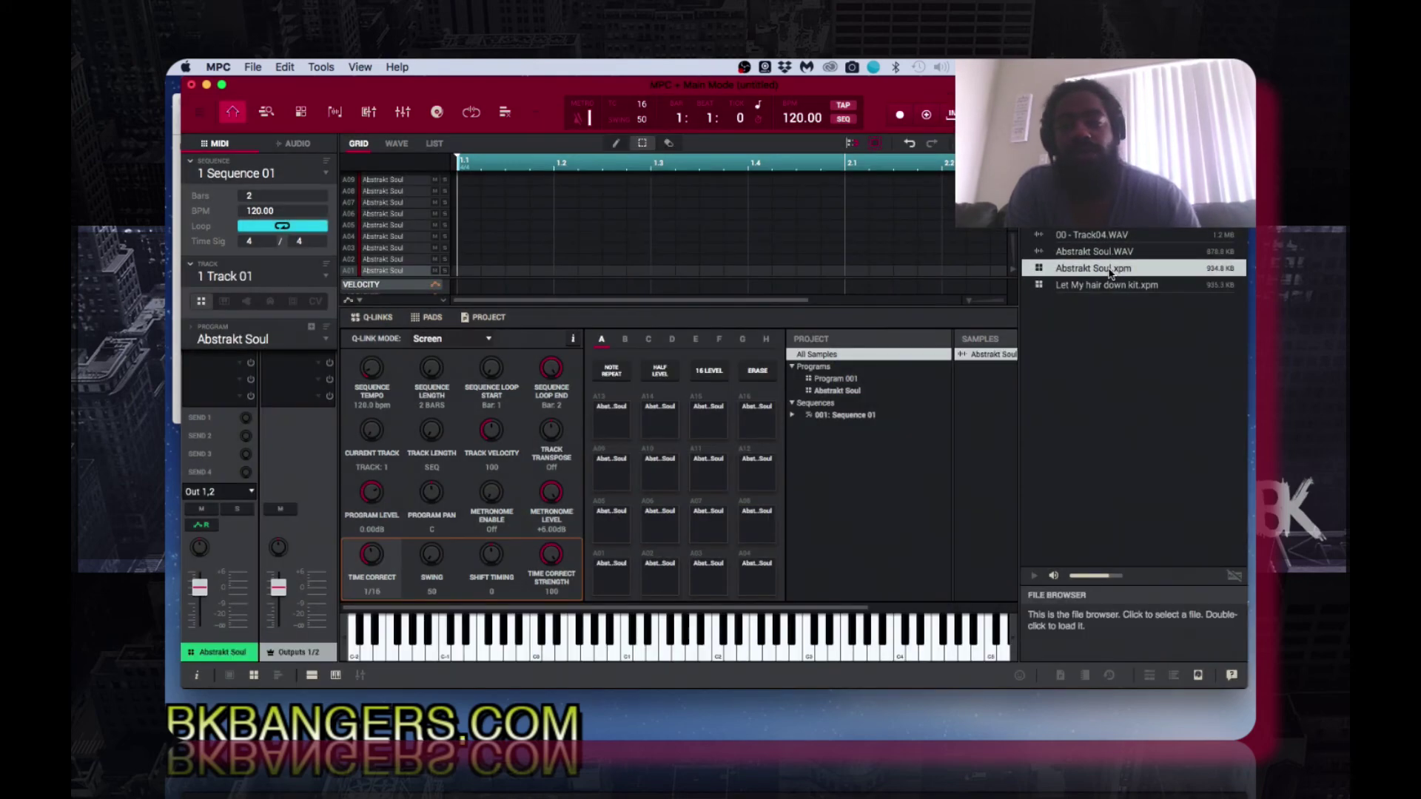